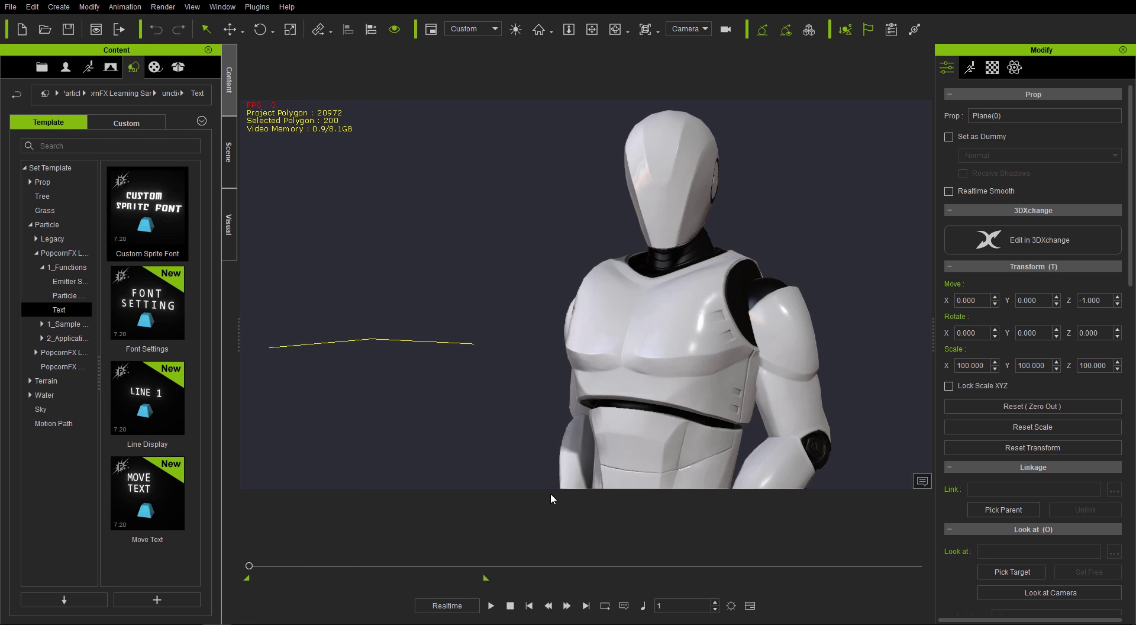
- Play the animation to preview the particle text around the character, and stop it at the first frame
{"action": "left_click", "coordinate": [491, 605]}
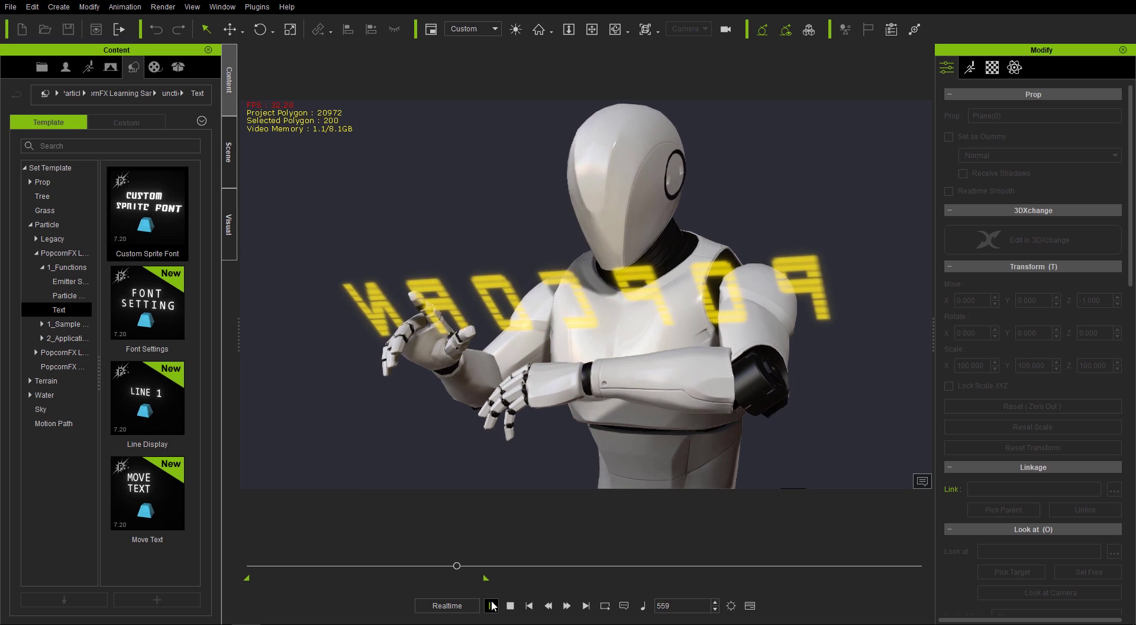
{"action": "left_click", "coordinate": [492, 605]}
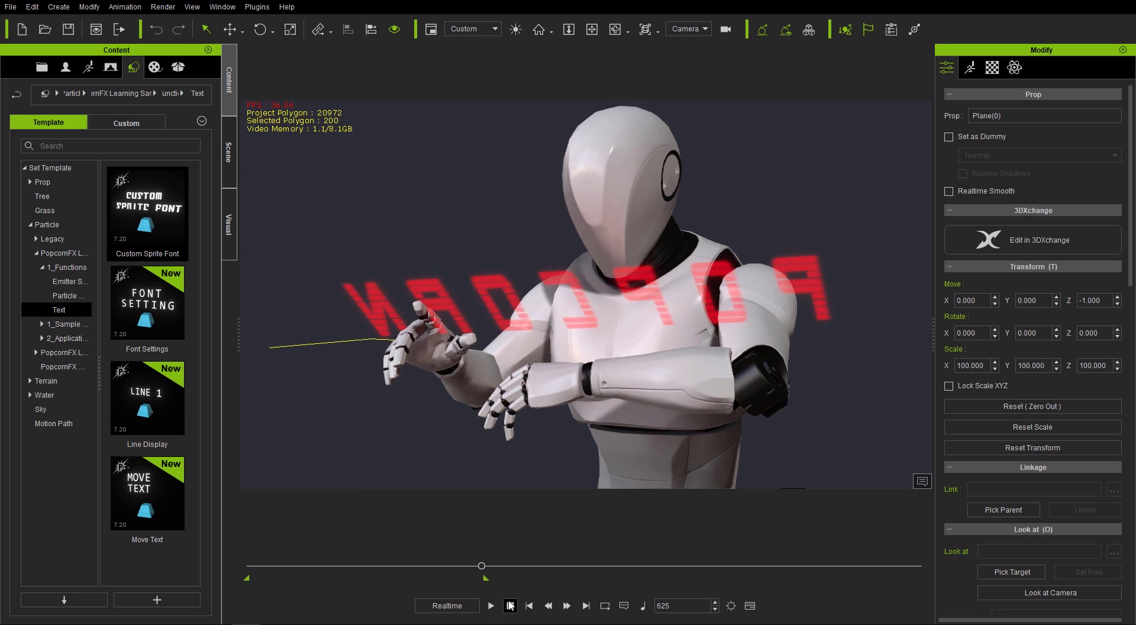
{"action": "left_click", "coordinate": [510, 605]}
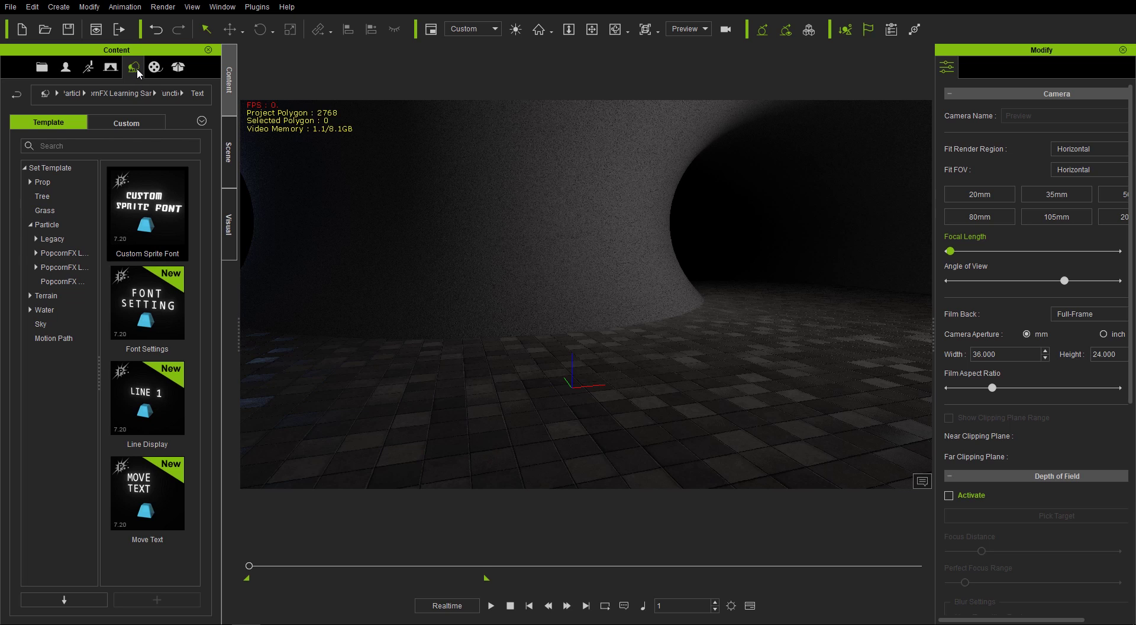
- Add a Text Emitter from the PopcornFX Super Tools particle templates to the middle of the scene
{"action": "left_click", "coordinate": [64, 282]}
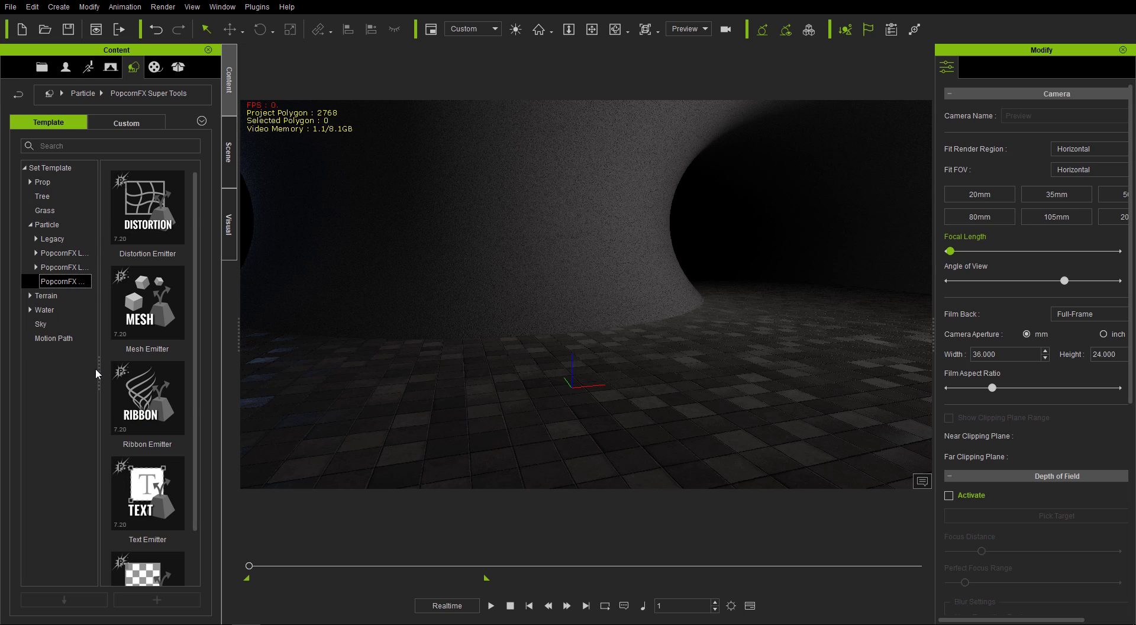
{"action": "mouse_move", "coordinate": [98, 377]}
{"action": "left_mouse_down"}
{"action": "mouse_move", "coordinate": [152, 364]}
{"action": "mouse_move", "coordinate": [98, 362]}
{"action": "left_mouse_up"}
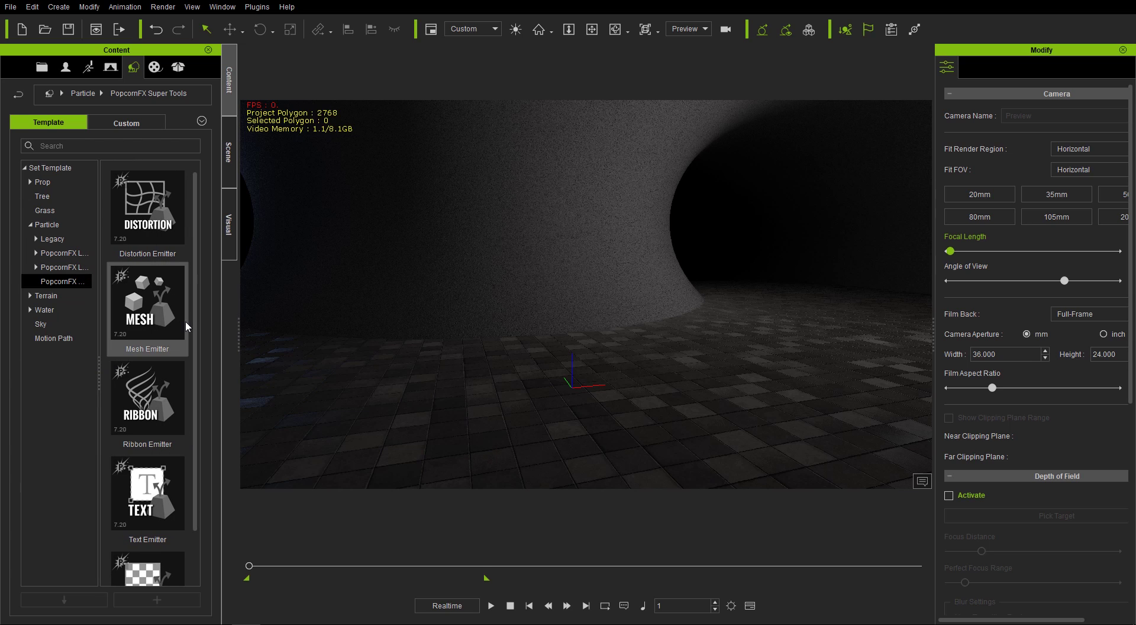
{"action": "scroll", "coordinate": [177, 367], "scroll_direction": "down", "scroll_amount": 1}
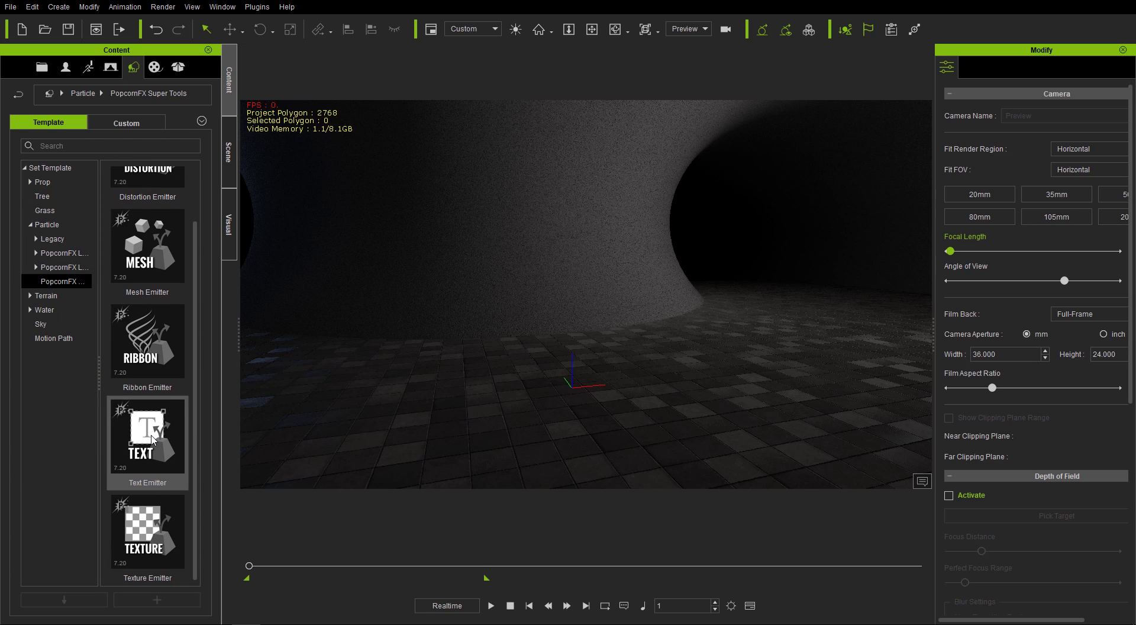
{"action": "left_click_drag", "start_coordinate": [152, 439], "coordinate": [568, 331]}
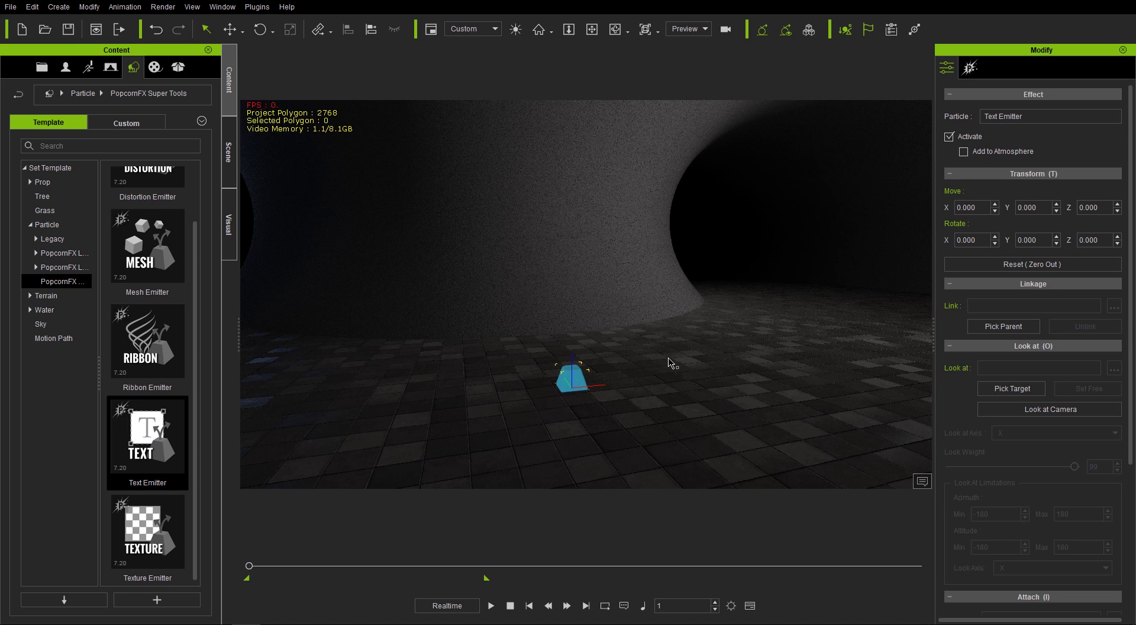
{"action": "scroll", "coordinate": [585, 414], "scroll_direction": "up", "scroll_amount": 1}
{"action": "scroll", "coordinate": [583, 388], "scroll_direction": "up", "scroll_amount": 2}
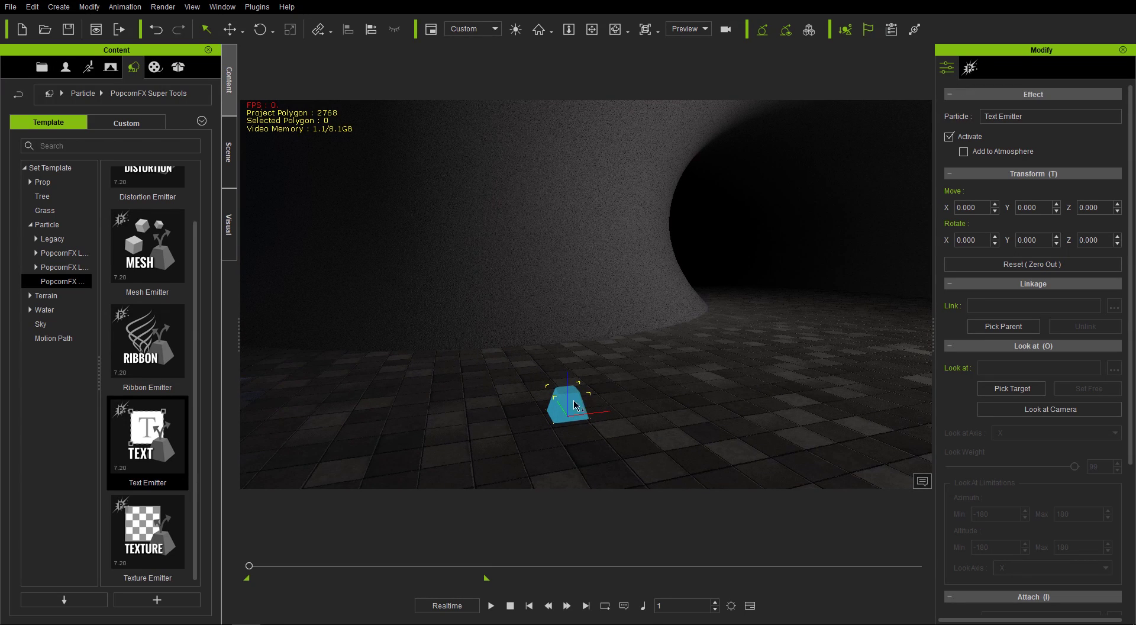
- Replace the emitter's sample text with three lines: "Hello!", "iClone v7.2" and "iClone PopcornFX Plugin"
{"action": "left_click", "coordinate": [970, 68]}
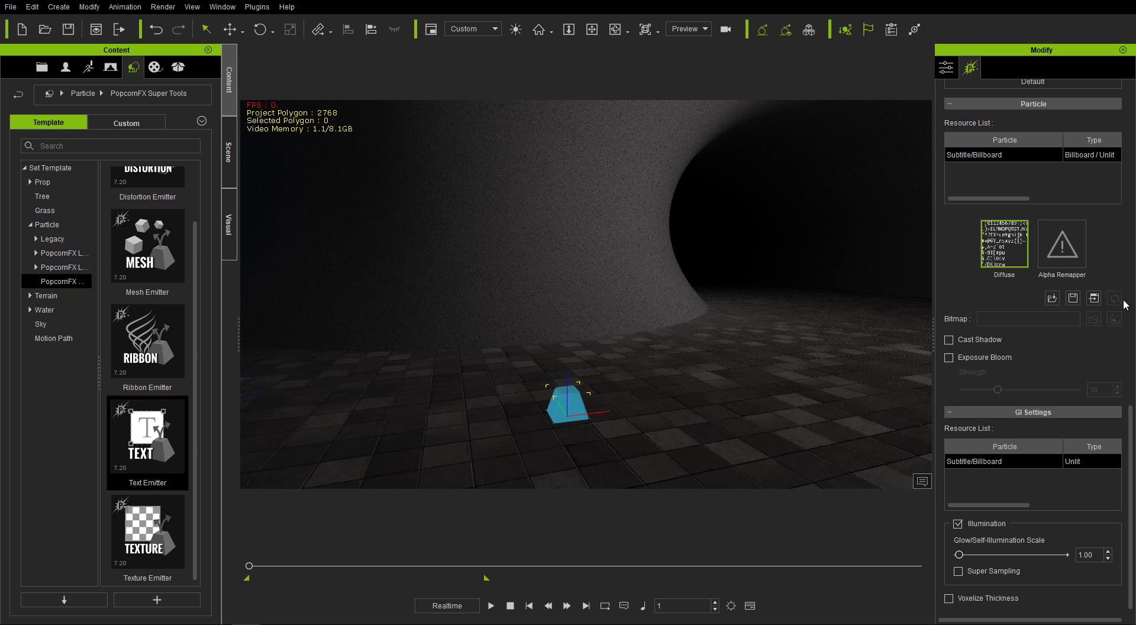
{"action": "left_click_drag", "start_coordinate": [1133, 417], "coordinate": [1132, 95]}
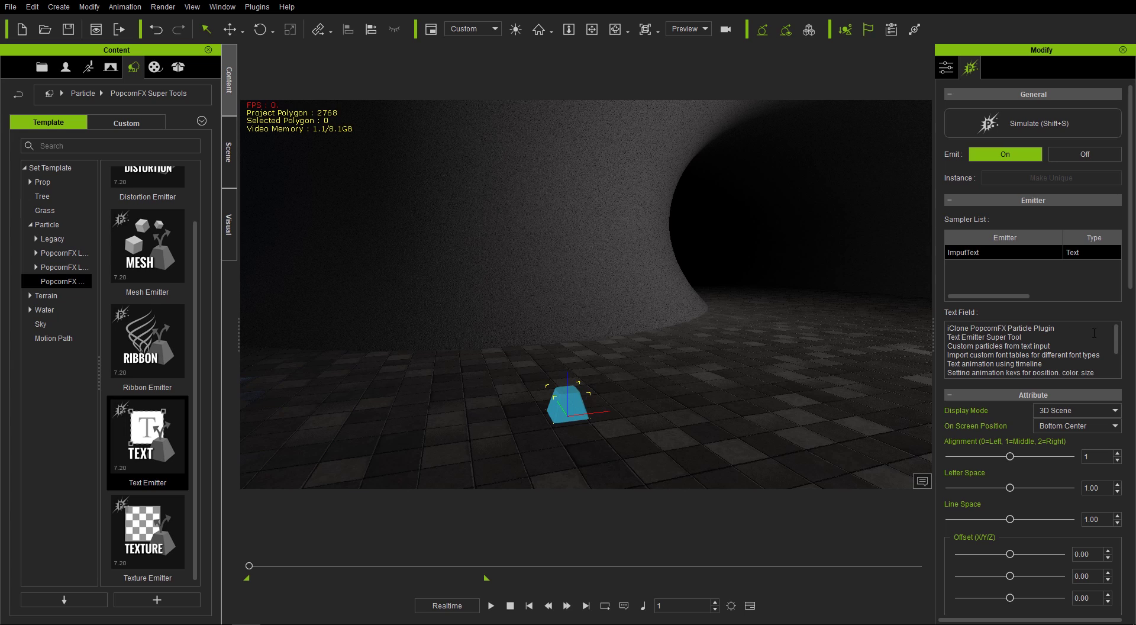
{"action": "left_click_drag", "start_coordinate": [1119, 343], "coordinate": [1119, 371]}
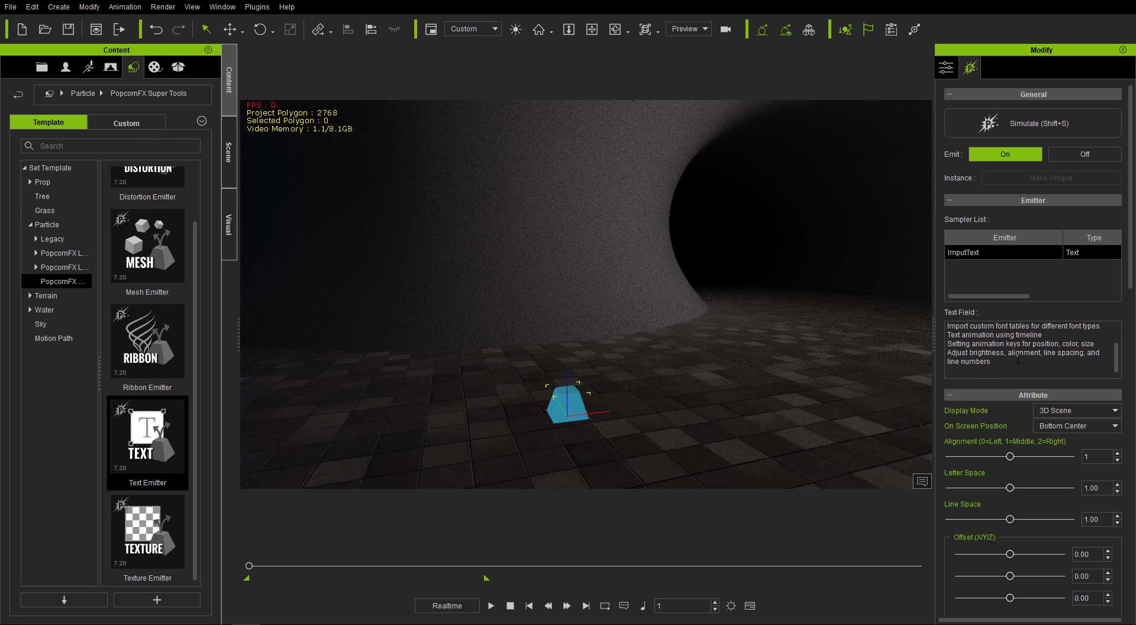
{"action": "key", "text": "ctrl+a"}
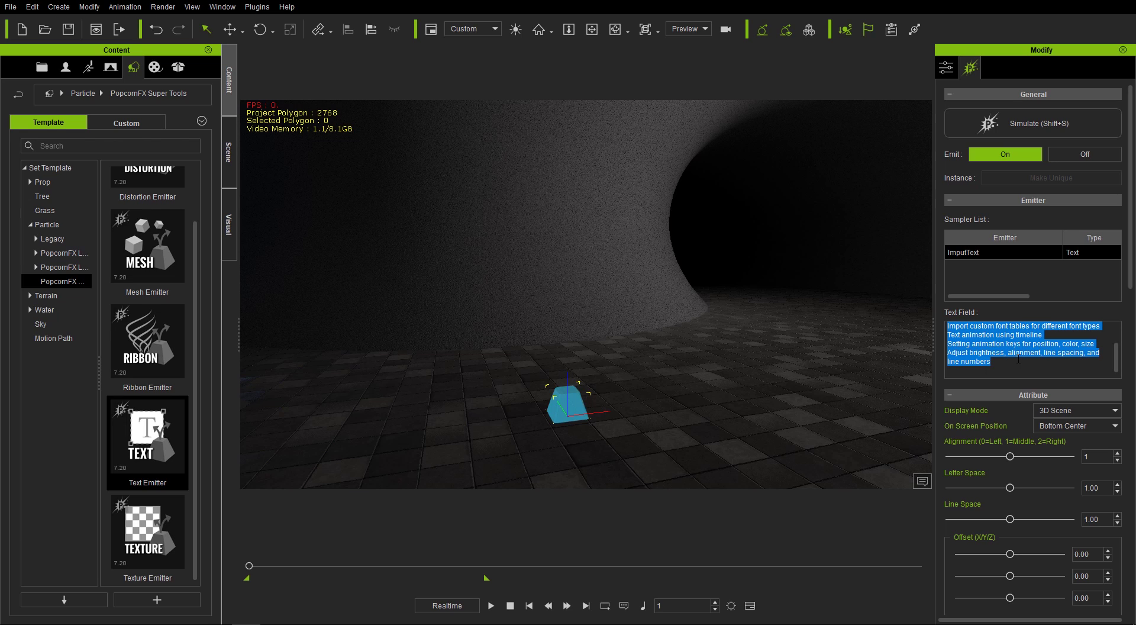
{"action": "key", "text": "Delete"}
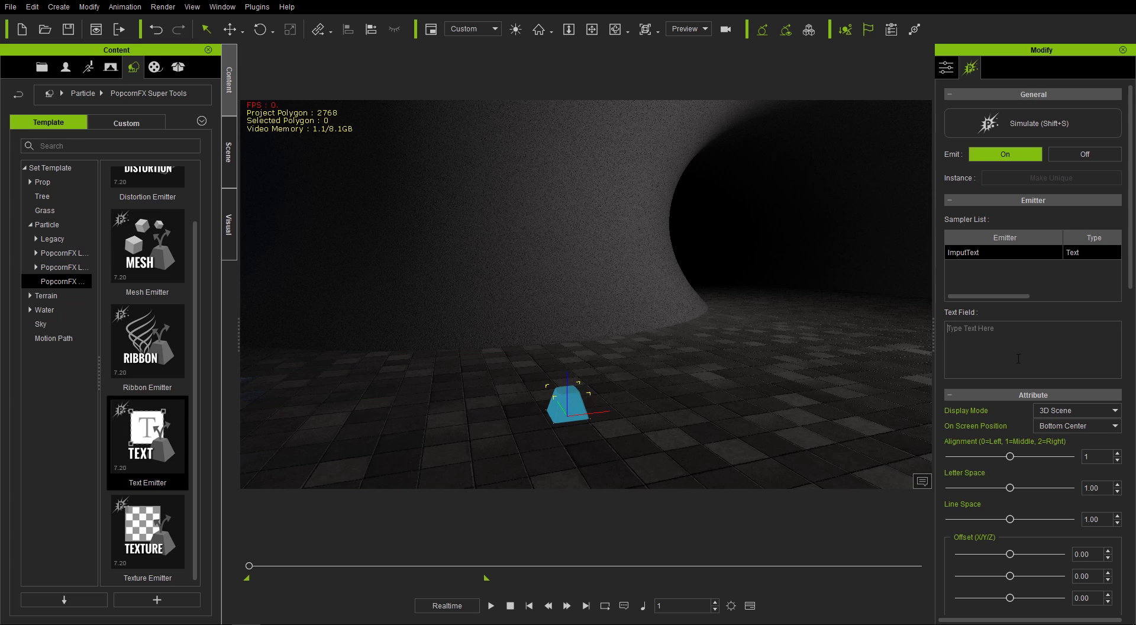
{"action": "type", "text": "Hello!"}
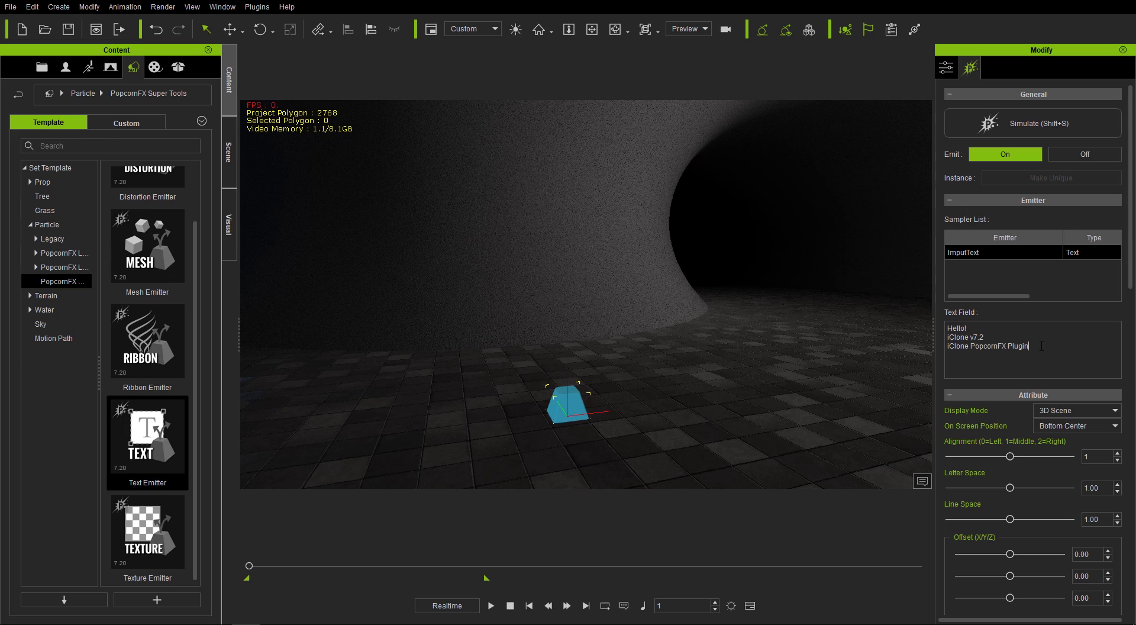
- Simulate the text particle and raise its Z offset to 70.59 so the lines sit above the emitter
{"action": "left_click", "coordinate": [1039, 125]}
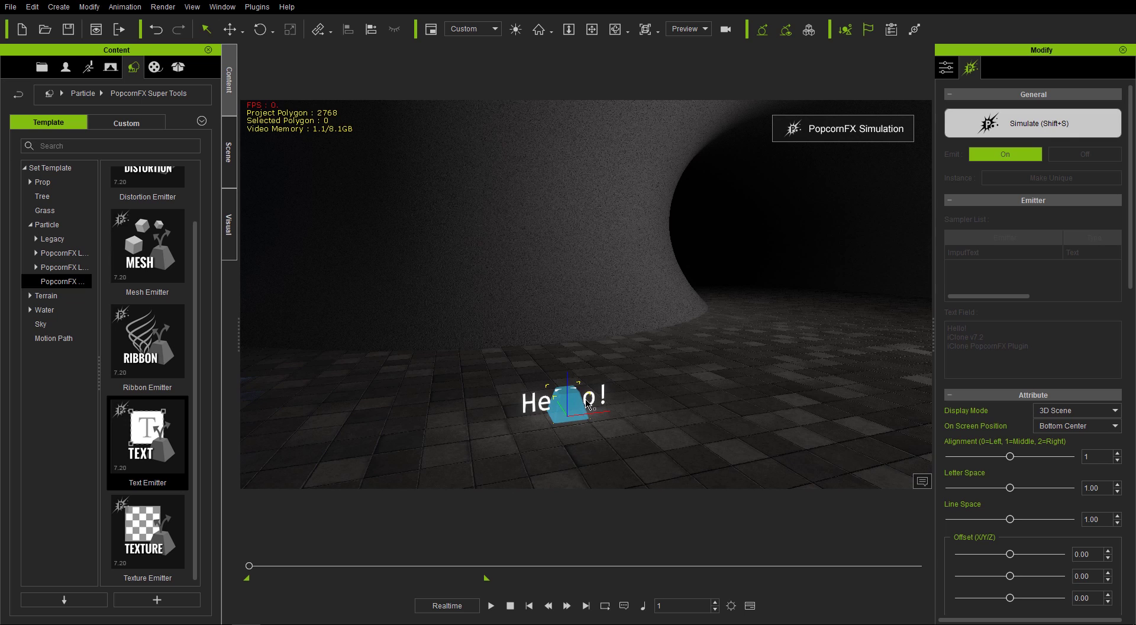
{"action": "scroll", "coordinate": [577, 417], "scroll_direction": "up", "scroll_amount": 2}
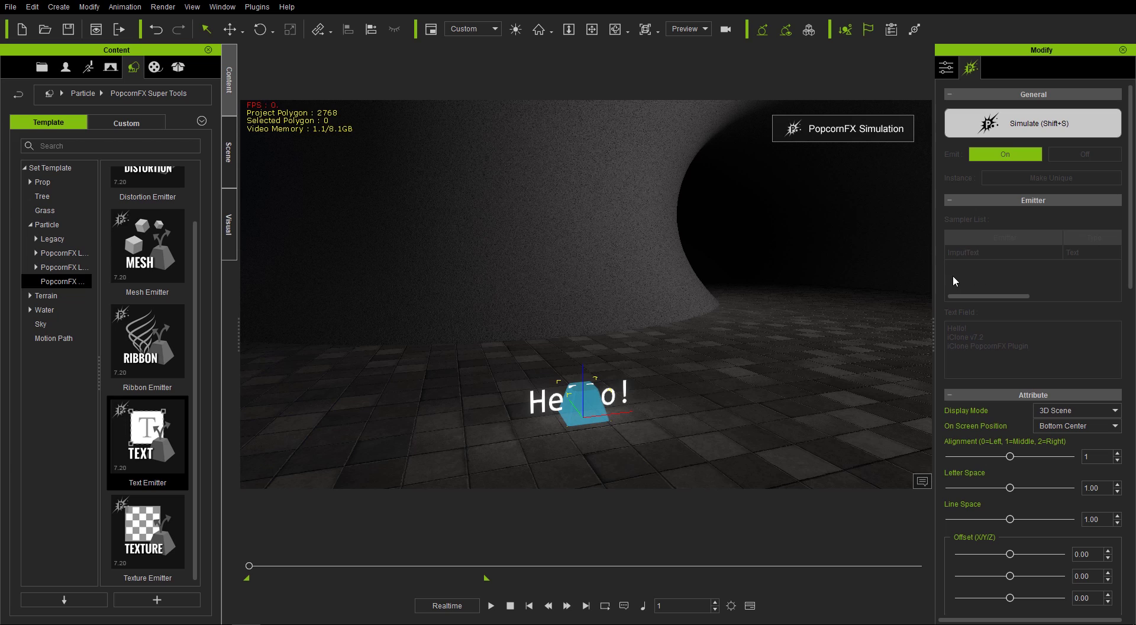
{"action": "left_click_drag", "start_coordinate": [1133, 208], "coordinate": [1102, 300]}
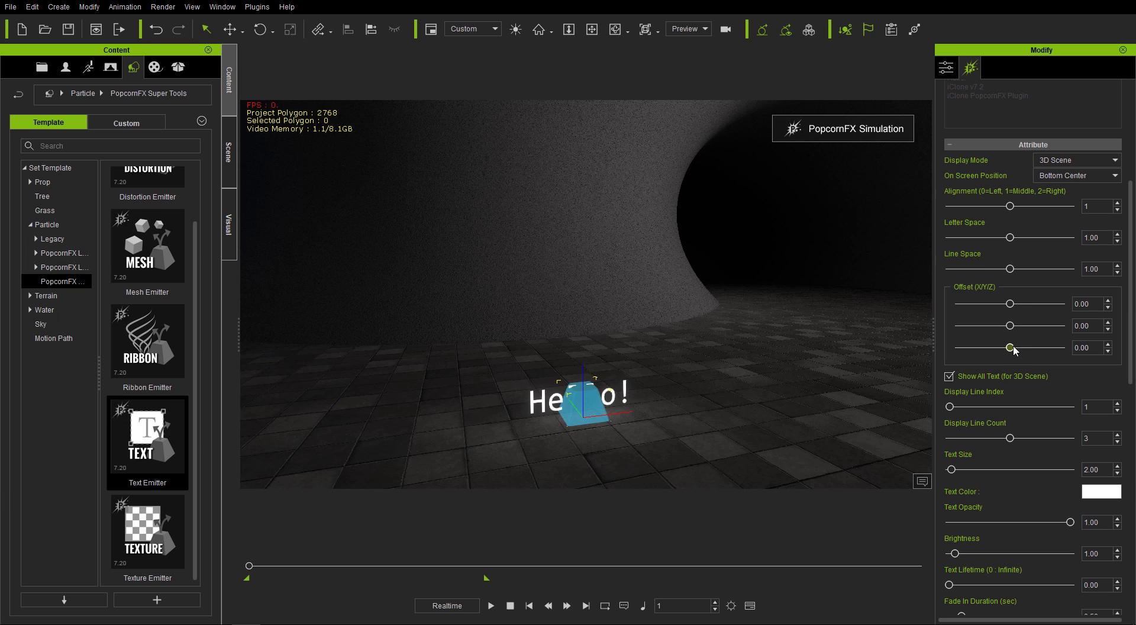
{"action": "left_click_drag", "start_coordinate": [1011, 349], "coordinate": [1014, 349]}
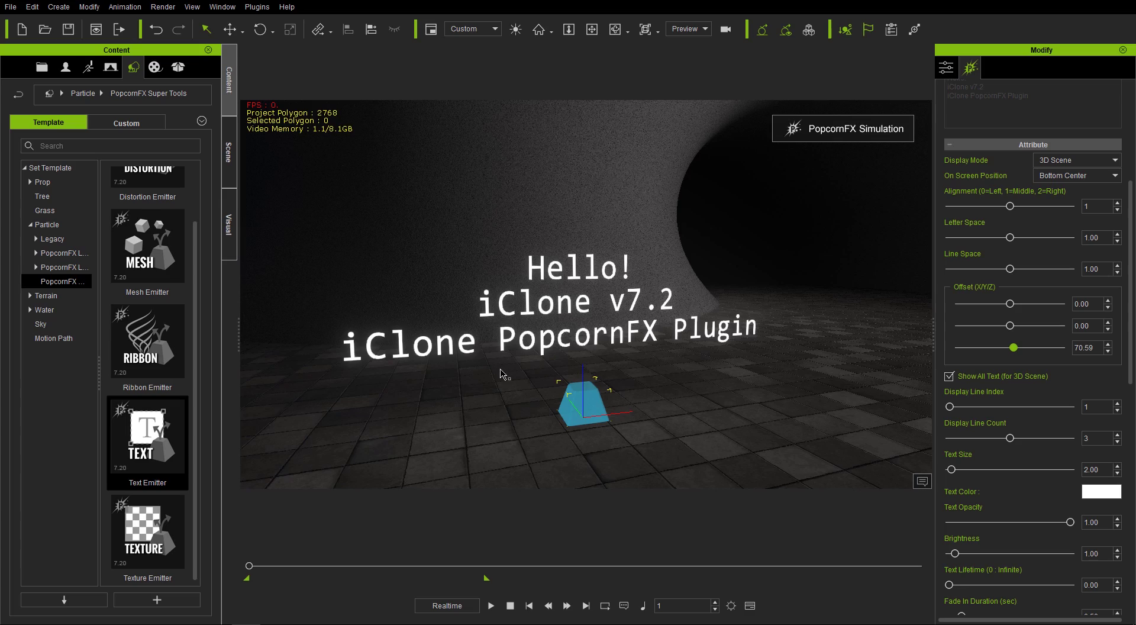
{"action": "right_click_drag", "start_coordinate": [490, 363], "coordinate": [739, 284]}
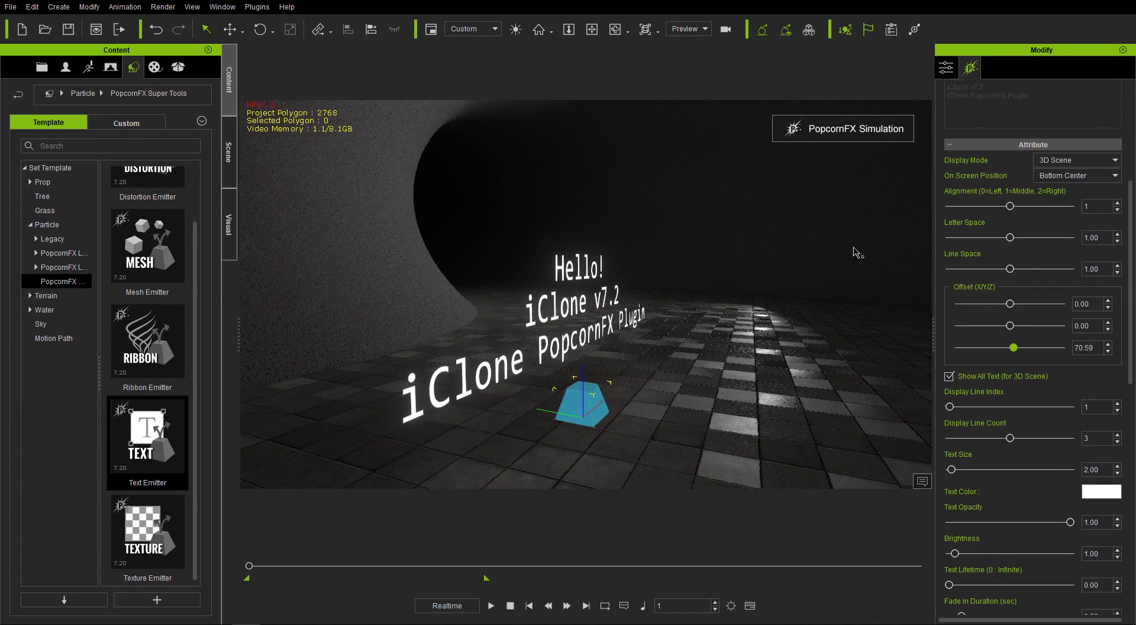
{"action": "right_click_drag", "start_coordinate": [775, 319], "coordinate": [372, 385]}
{"action": "right_click_drag", "start_coordinate": [611, 318], "coordinate": [551, 323]}
{"action": "middle_click_drag", "start_coordinate": [550, 323], "coordinate": [562, 318]}
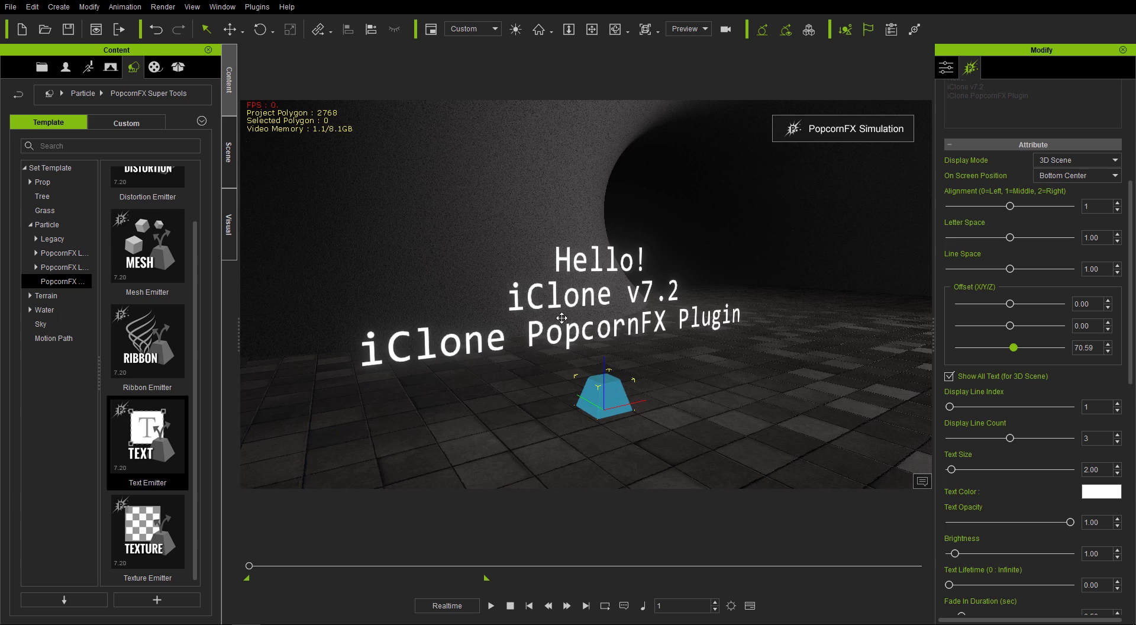
- Try the On Screen display mode for the text and preview it in playback while changing the camera angle
{"action": "left_click", "coordinate": [1059, 160]}
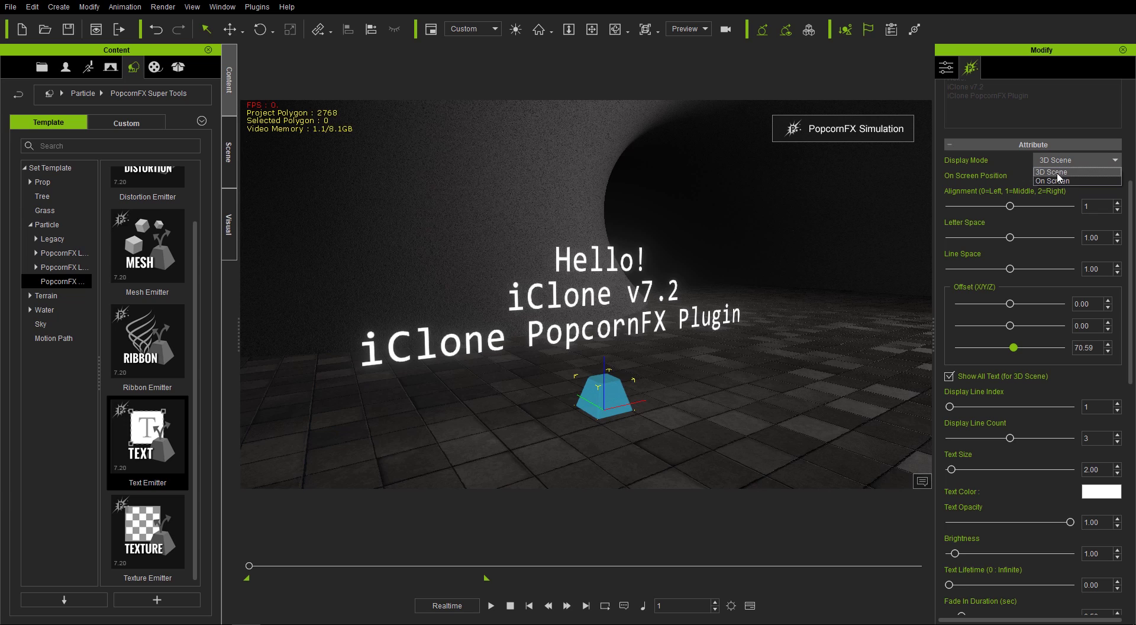
{"action": "left_click", "coordinate": [1060, 181]}
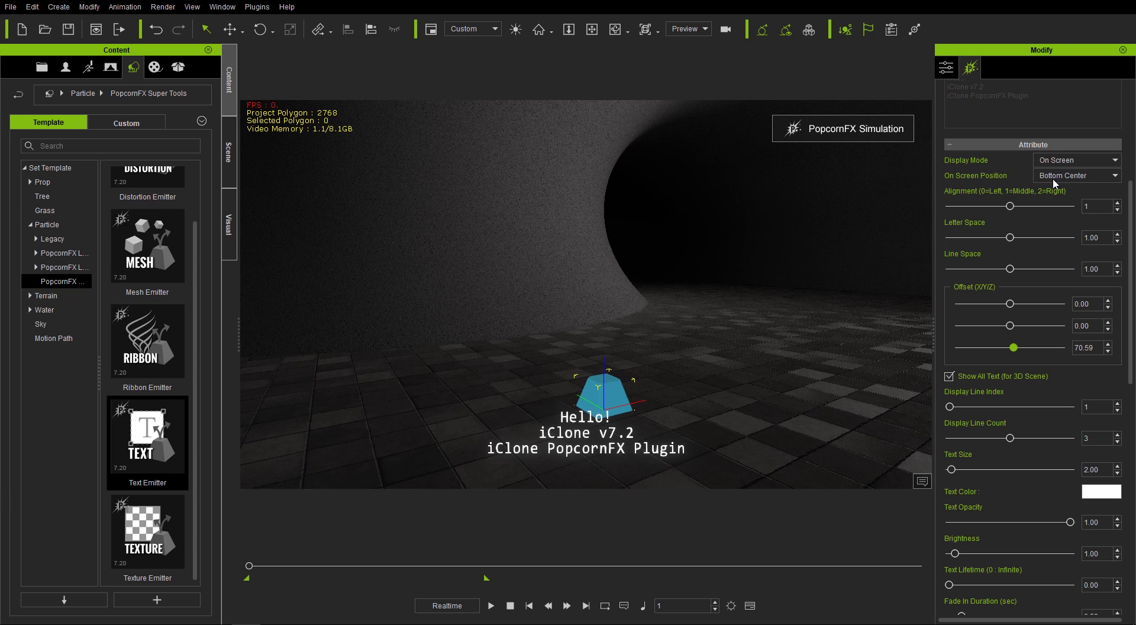
{"action": "left_click", "coordinate": [616, 407]}
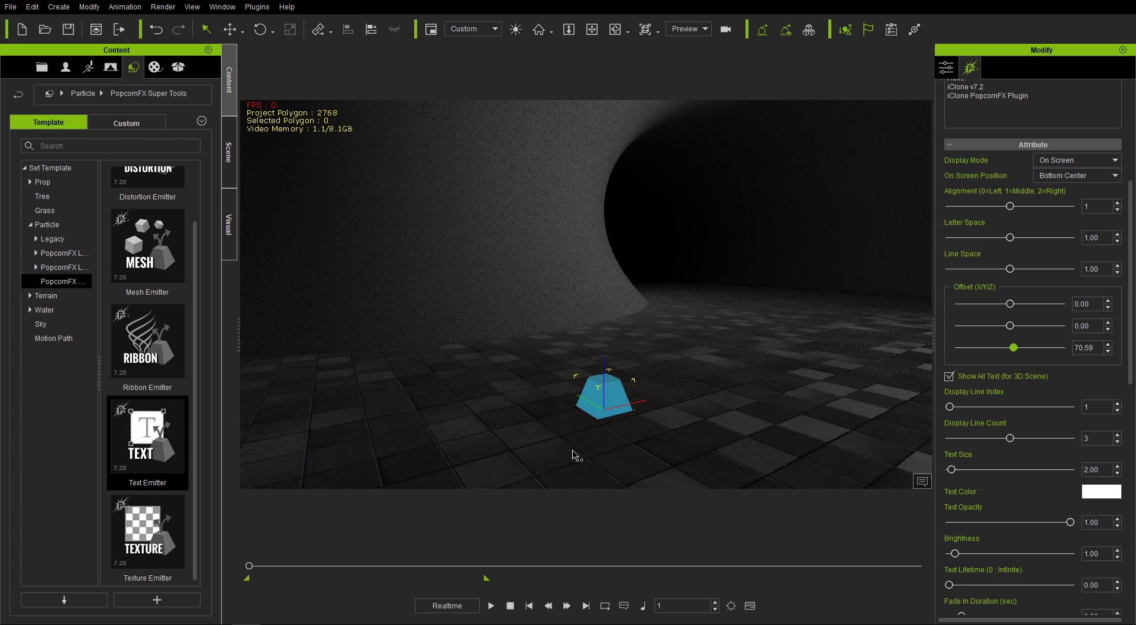
{"action": "key", "text": "space"}
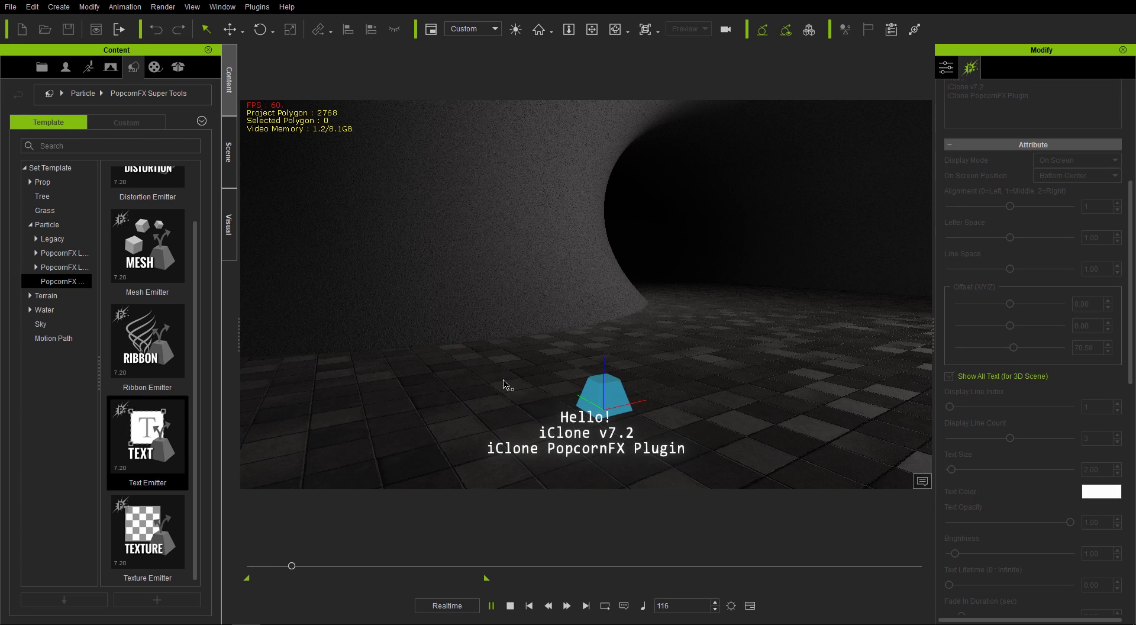
{"action": "right_click_drag", "start_coordinate": [454, 359], "coordinate": [455, 402]}
{"action": "key", "text": "space"}
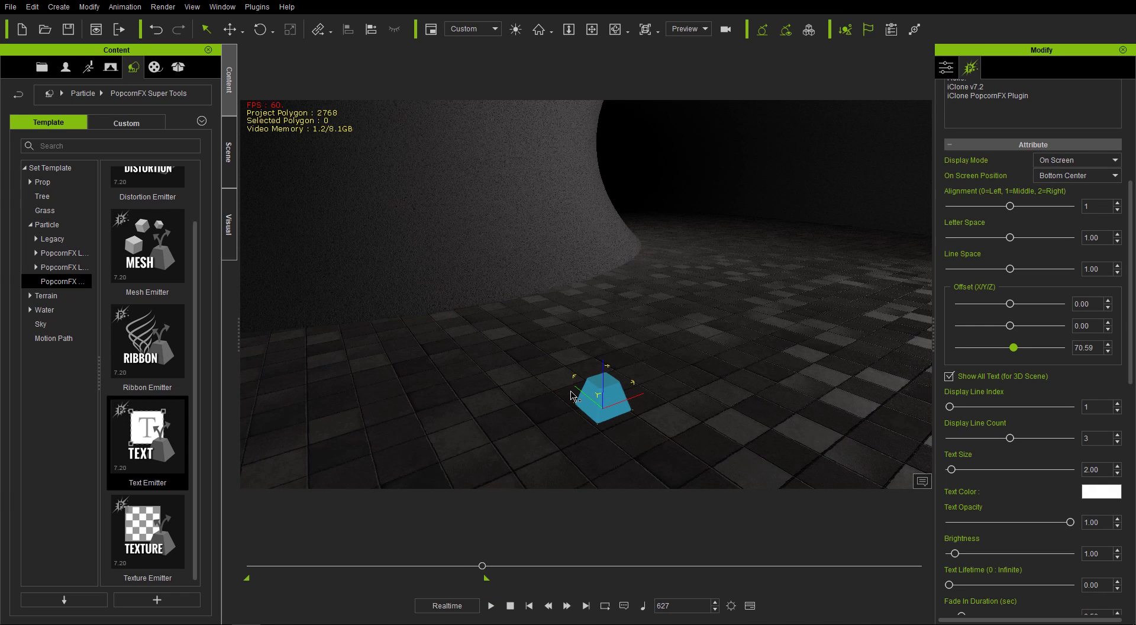
{"action": "left_click", "coordinate": [510, 606]}
- Set the text's display mode back to 3D Scene and view it from the front
{"action": "left_click", "coordinate": [1062, 167]}
{"action": "left_click", "coordinate": [1064, 173]}
{"action": "right_click_drag", "start_coordinate": [751, 378], "coordinate": [767, 309]}
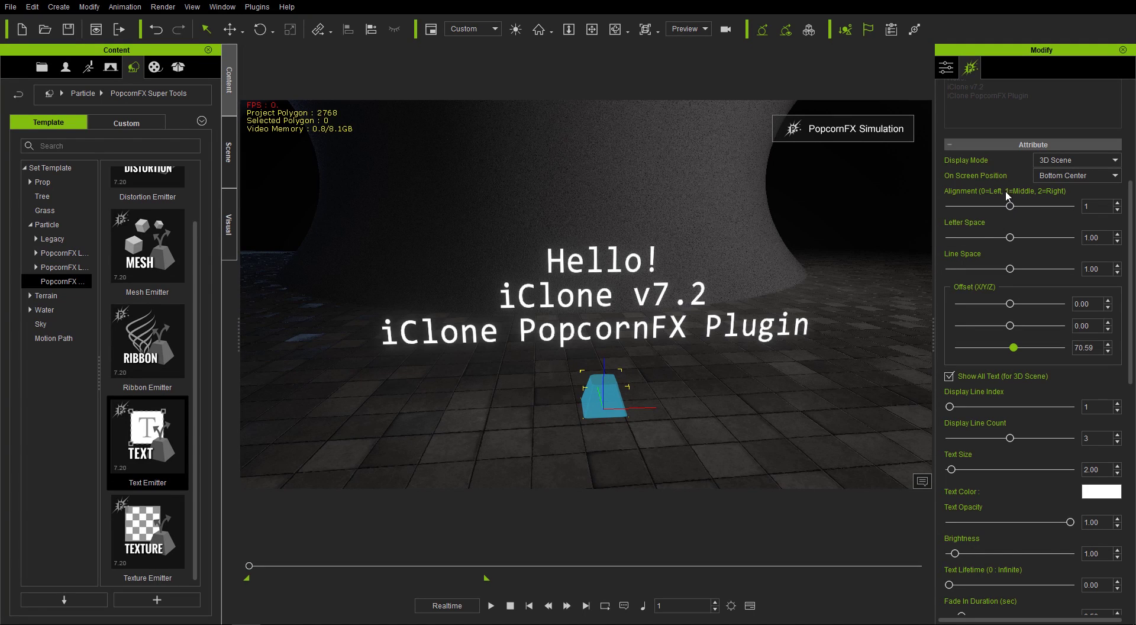
- Try text alignments 0 and 2, and test a letter space of 1.02 and line space of 0.93 before resetting both spacings
{"action": "left_click_drag", "start_coordinate": [1010, 207], "coordinate": [950, 210]}
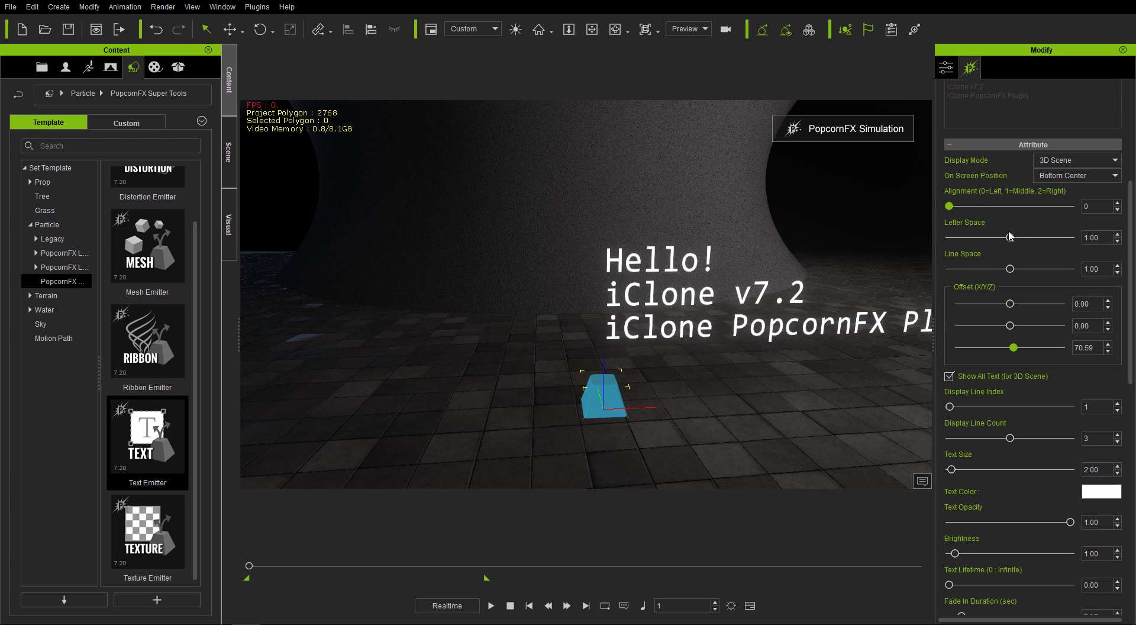
{"action": "left_click_drag", "start_coordinate": [950, 207], "coordinate": [1071, 212]}
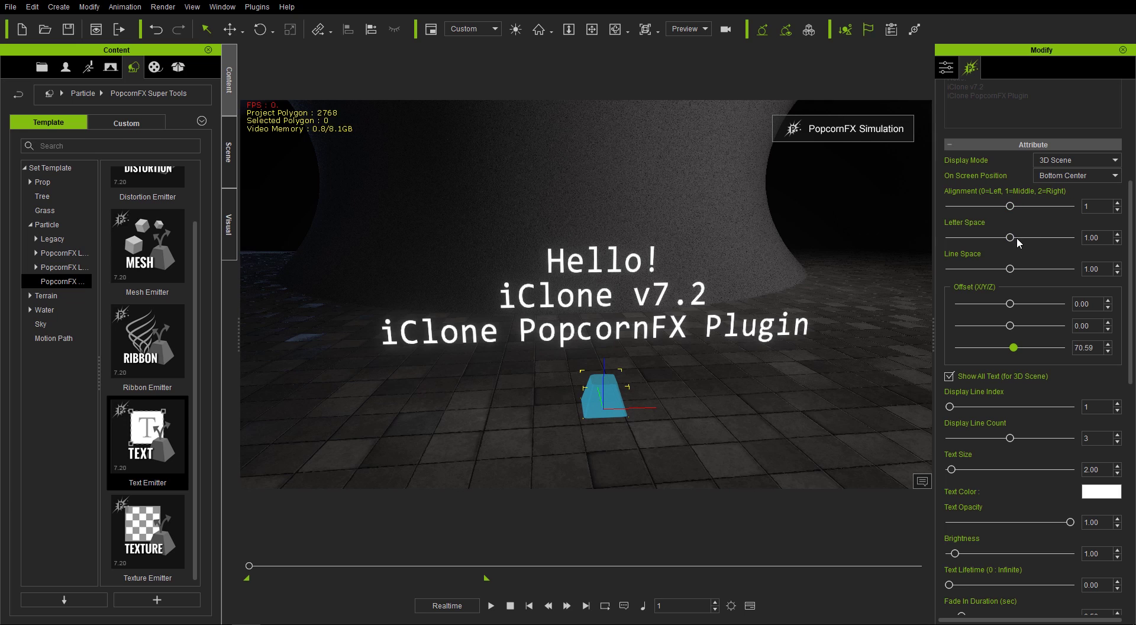
{"action": "left_click_drag", "start_coordinate": [1013, 240], "coordinate": [1005, 270]}
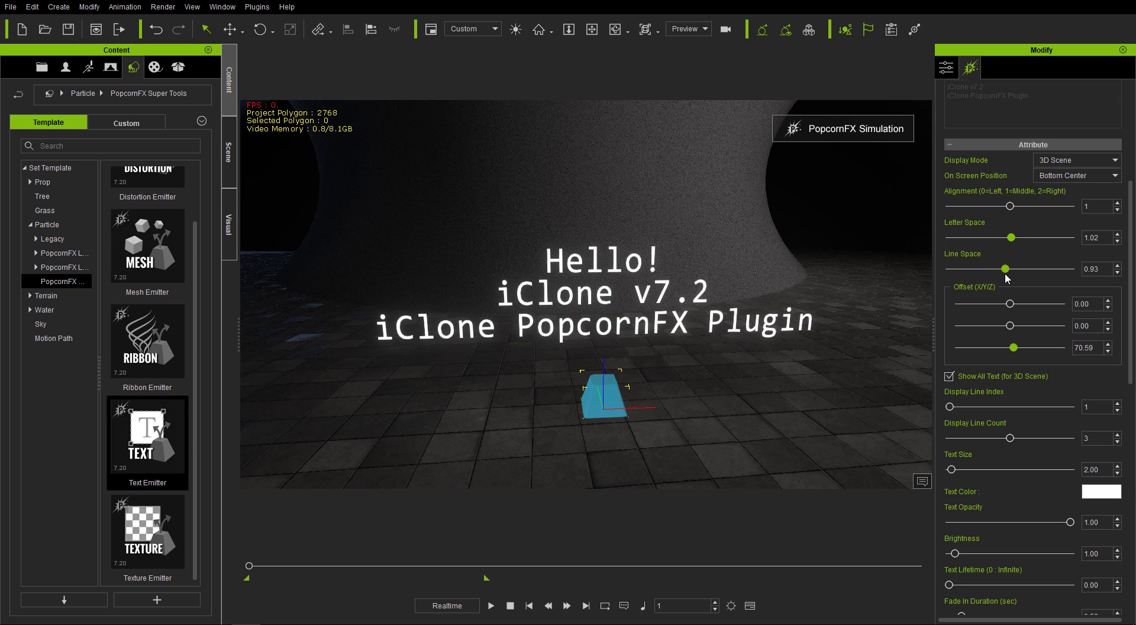
{"action": "left_click", "coordinate": [970, 252]}
{"action": "left_click", "coordinate": [970, 223]}
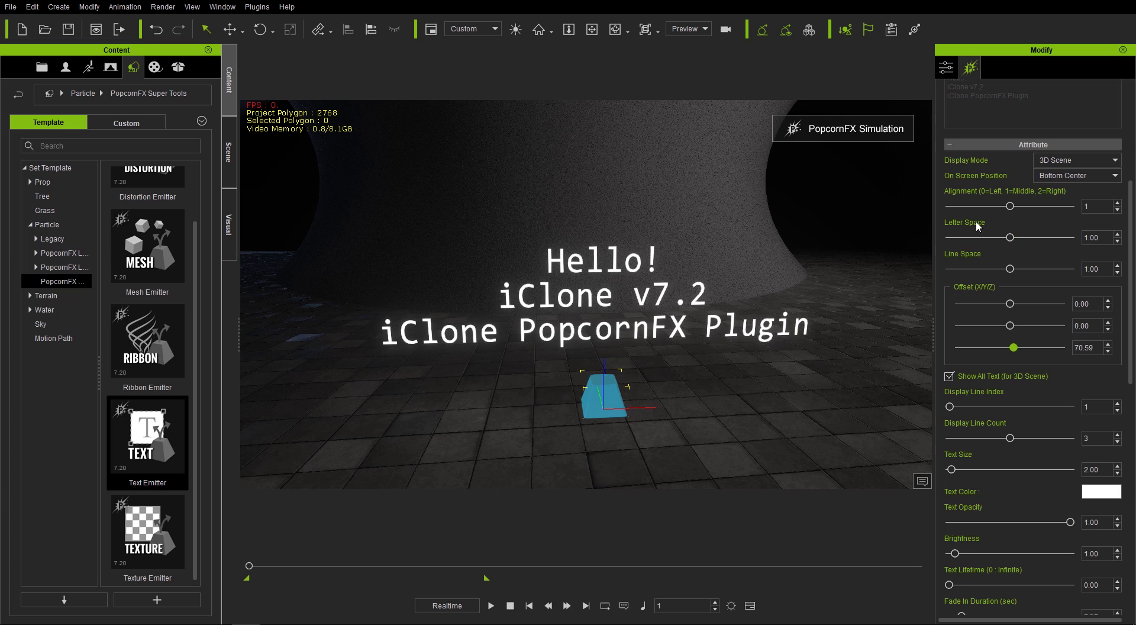
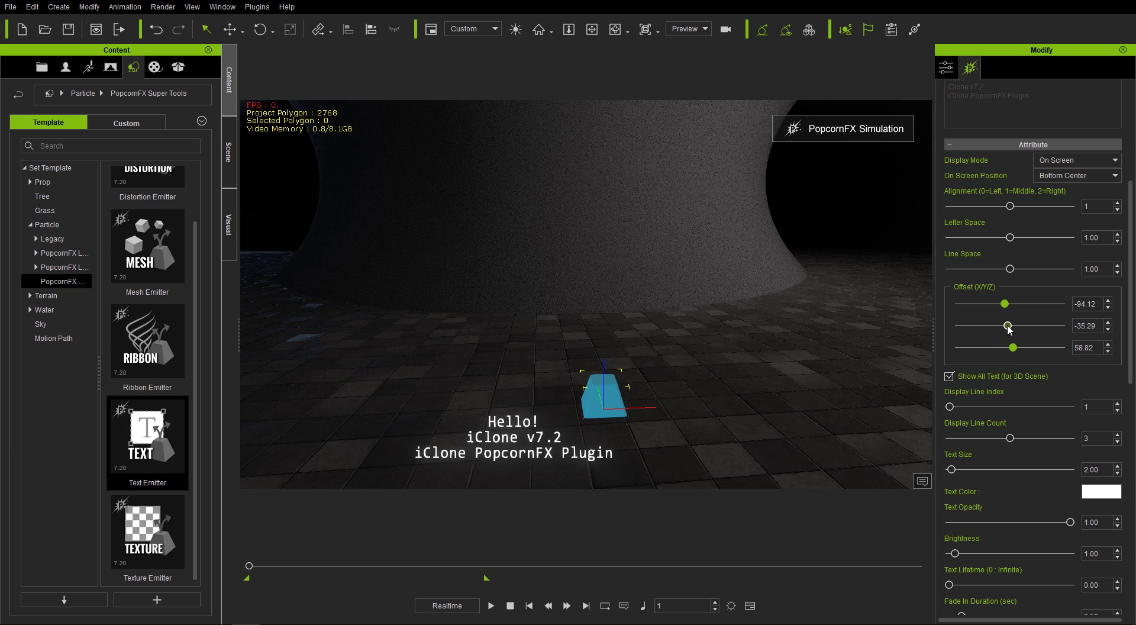
- Set the text's Y offset to 188.24 and switch its display mode to 3D Scene
{"action": "mouse_move", "coordinate": [1010, 326]}
{"action": "left_mouse_down"}
{"action": "mouse_move", "coordinate": [1029, 327]}
{"action": "mouse_move", "coordinate": [1009, 328]}
{"action": "mouse_move", "coordinate": [1019, 330]}
{"action": "left_mouse_up"}
{"action": "left_click", "coordinate": [1019, 328]}
{"action": "left_click", "coordinate": [1078, 163]}
{"action": "left_click", "coordinate": [1065, 181]}
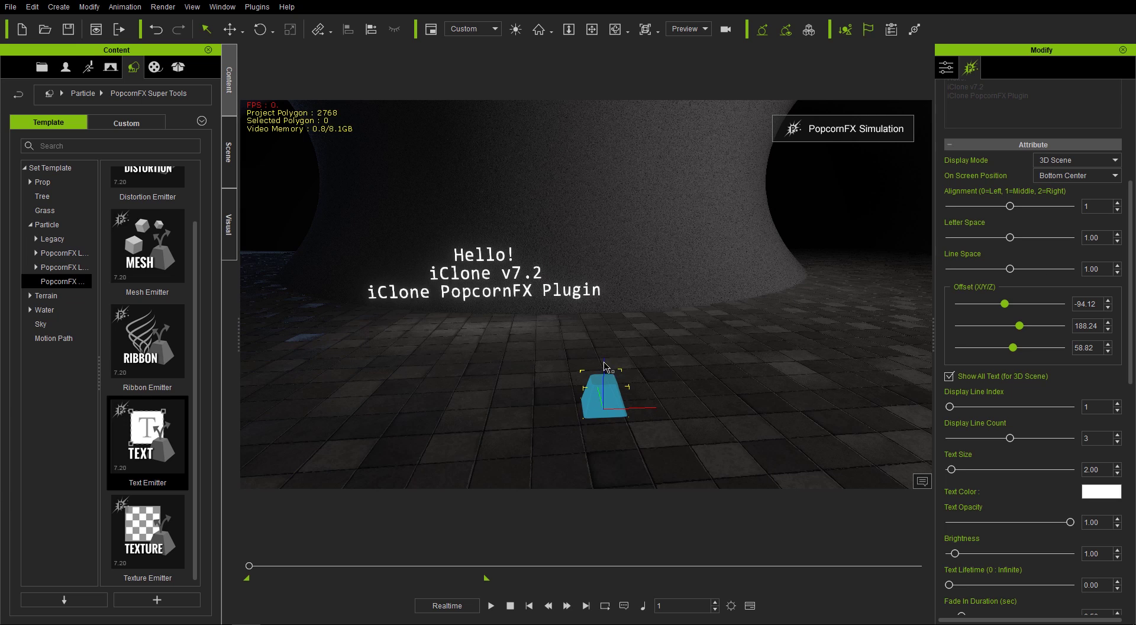
{"action": "right_click_drag", "start_coordinate": [559, 374], "coordinate": [598, 403]}
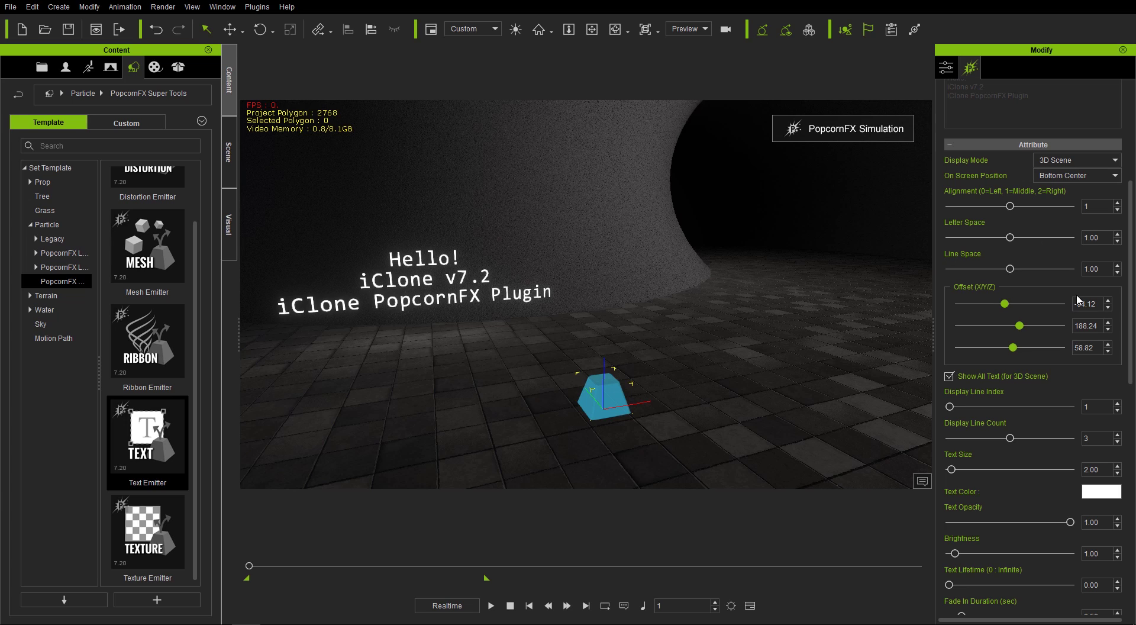
- Set the text's X and Y offsets to 0
{"action": "left_click", "coordinate": [1098, 306]}
{"action": "type", "text": "0"}
{"action": "key", "text": "Return"}
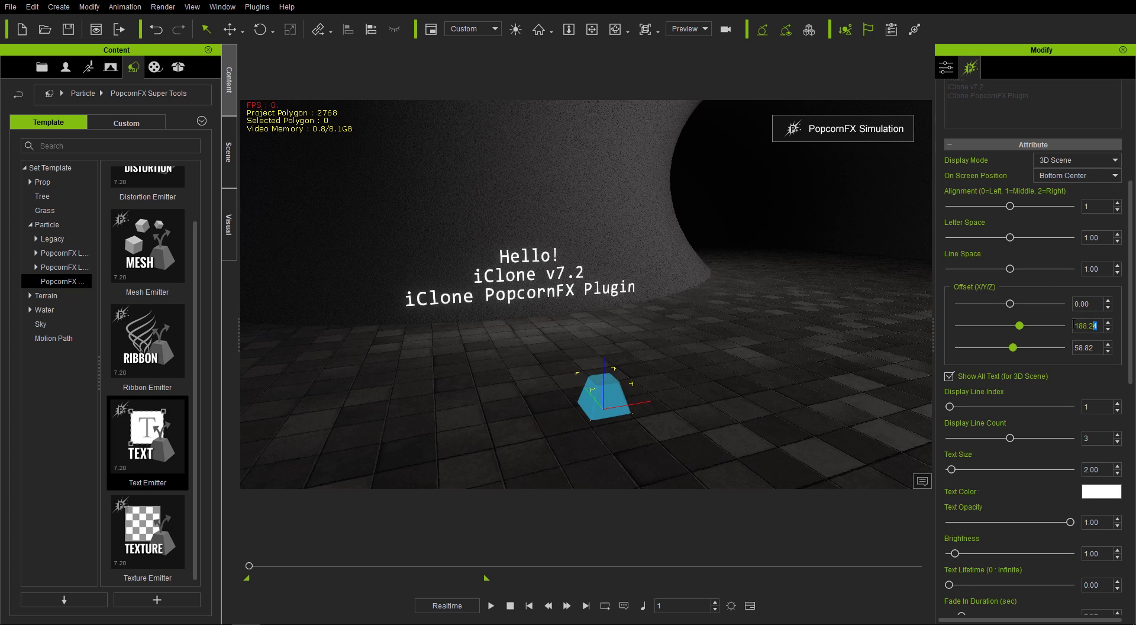
{"action": "left_click", "coordinate": [1094, 326]}
{"action": "type", "text": "0"}
{"action": "key", "text": "Return"}
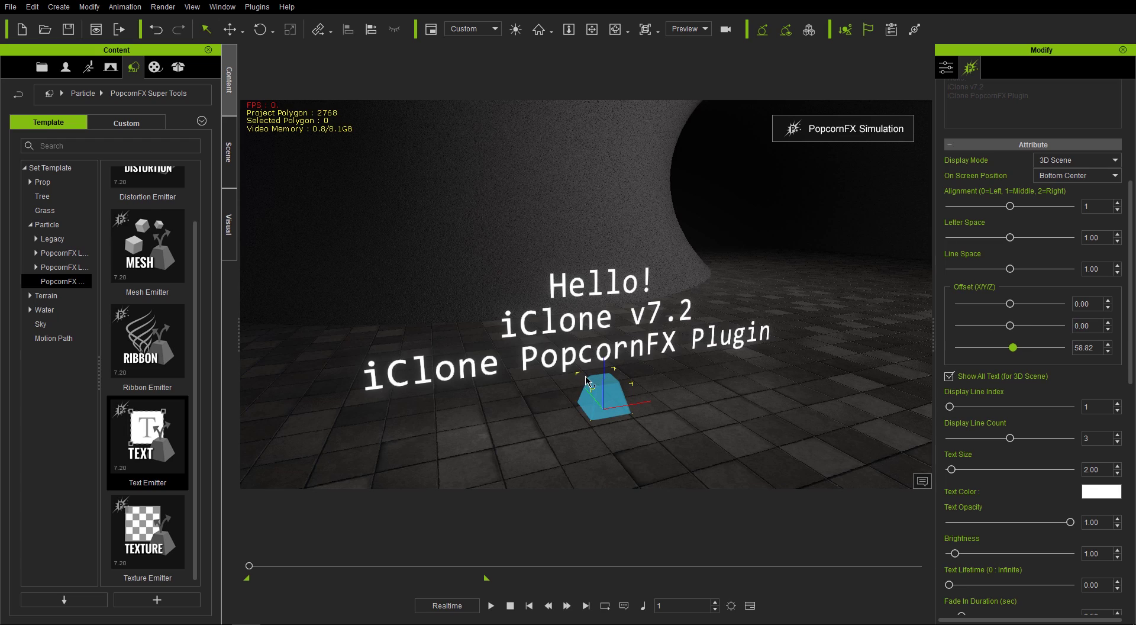
- Switch the text's display mode to On Screen
{"action": "right_click_drag", "start_coordinate": [586, 379], "coordinate": [529, 384]}
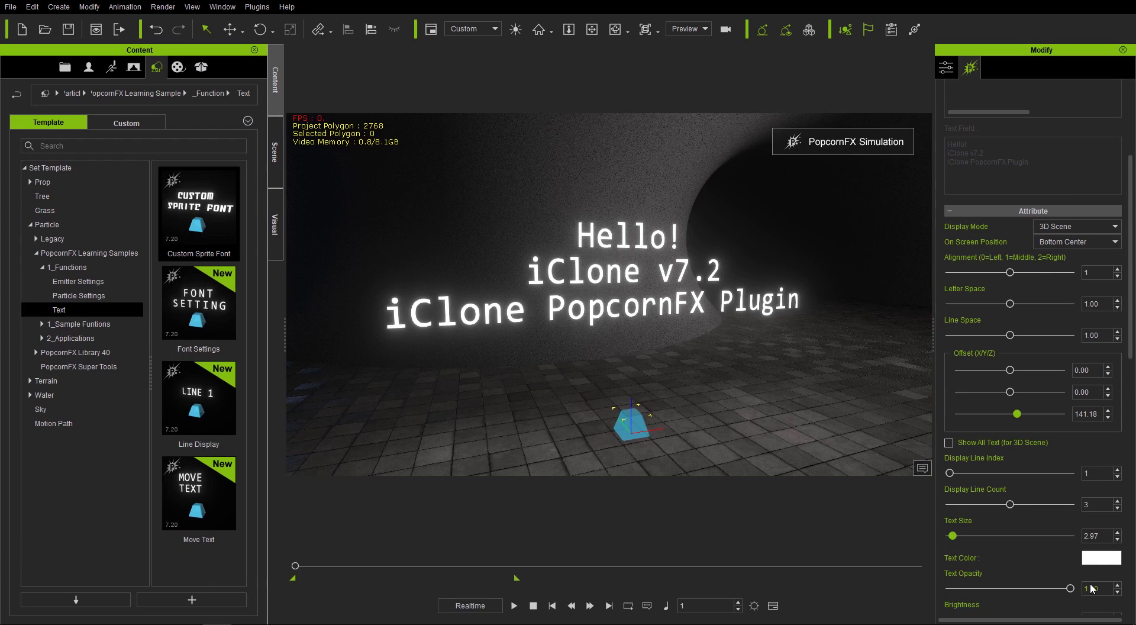
{"action": "left_click", "coordinate": [1060, 231]}
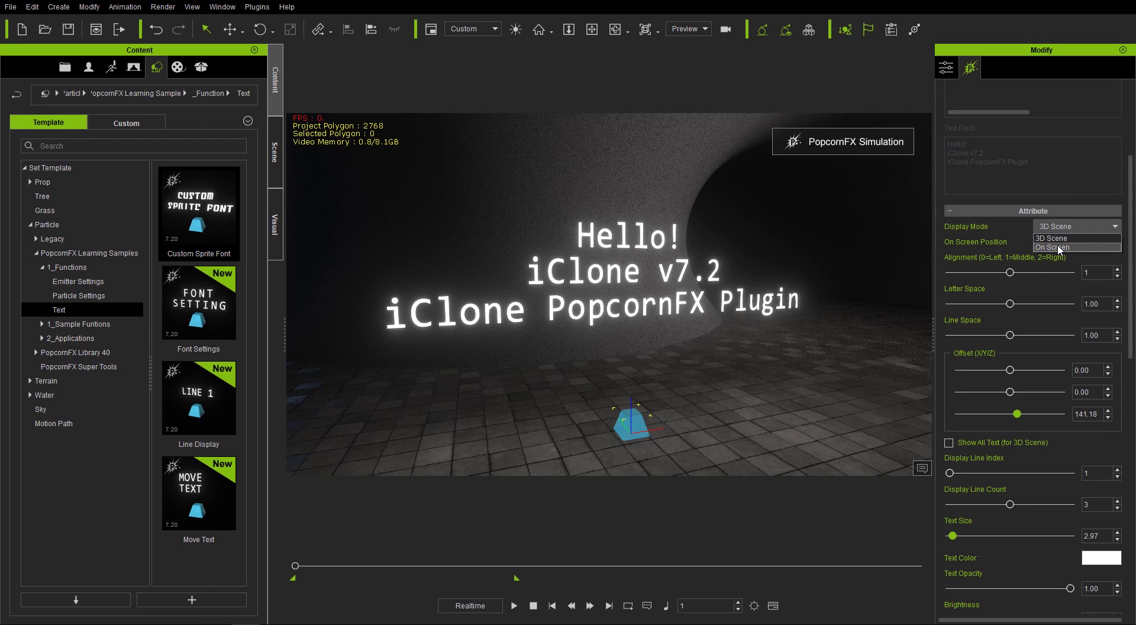
{"action": "left_click", "coordinate": [1048, 241]}
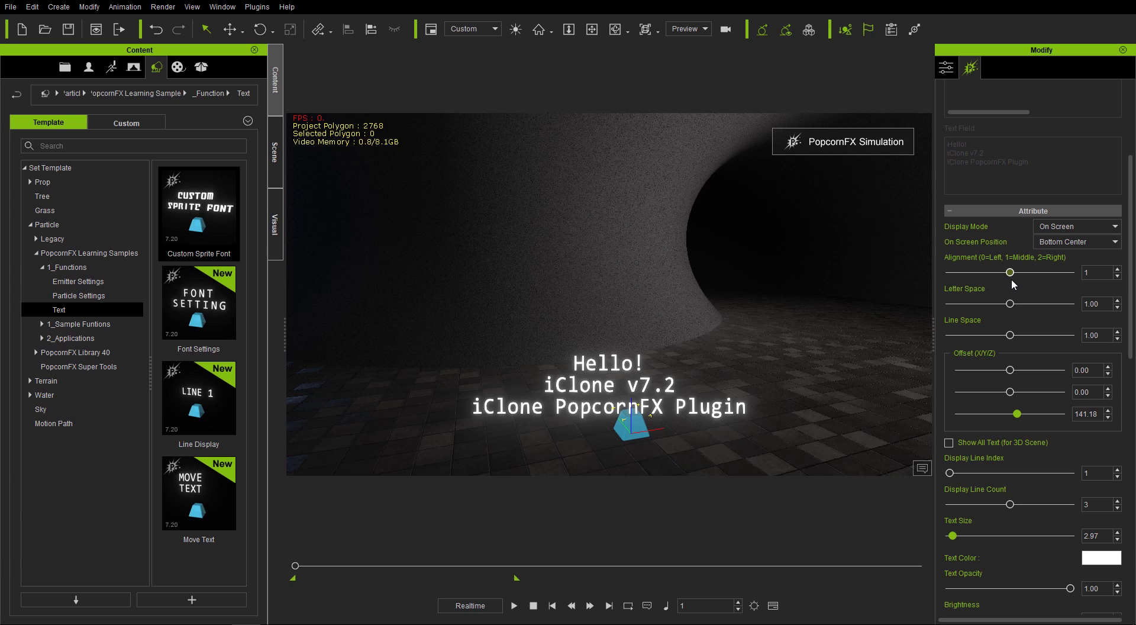
{"action": "mouse_move", "coordinate": [1010, 273]}
{"action": "left_mouse_down"}
{"action": "mouse_move", "coordinate": [959, 273]}
{"action": "mouse_move", "coordinate": [1058, 276]}
{"action": "mouse_move", "coordinate": [1014, 279]}
{"action": "left_mouse_up"}
- Try the Bottom Right on-screen position with the text alignment set to 2
{"action": "left_click", "coordinate": [1052, 242]}
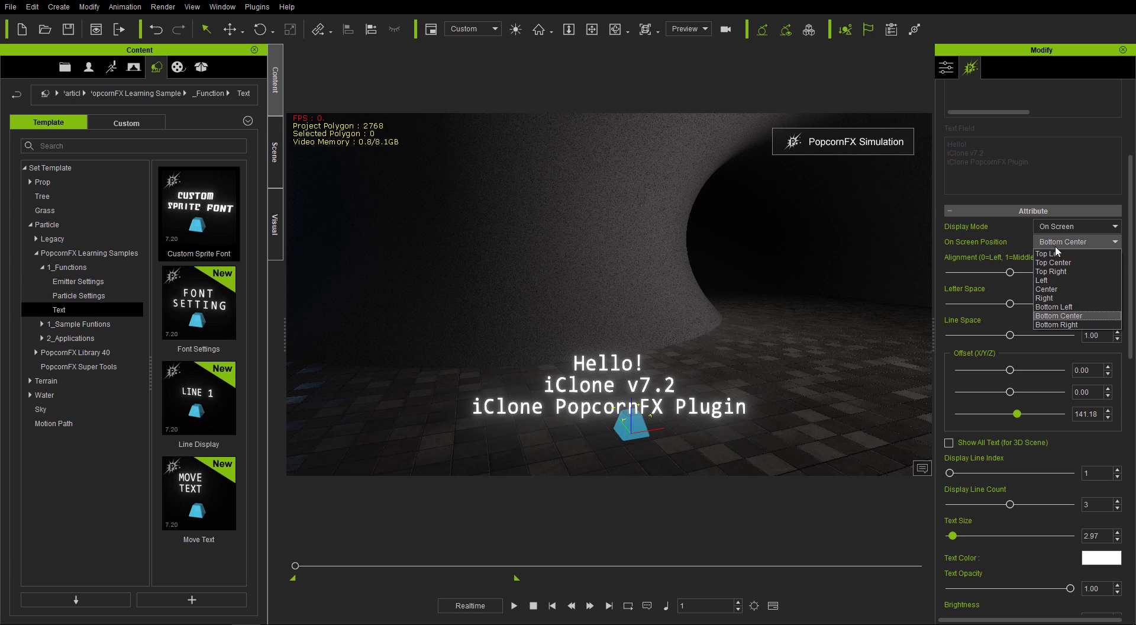
{"action": "left_click", "coordinate": [1060, 323]}
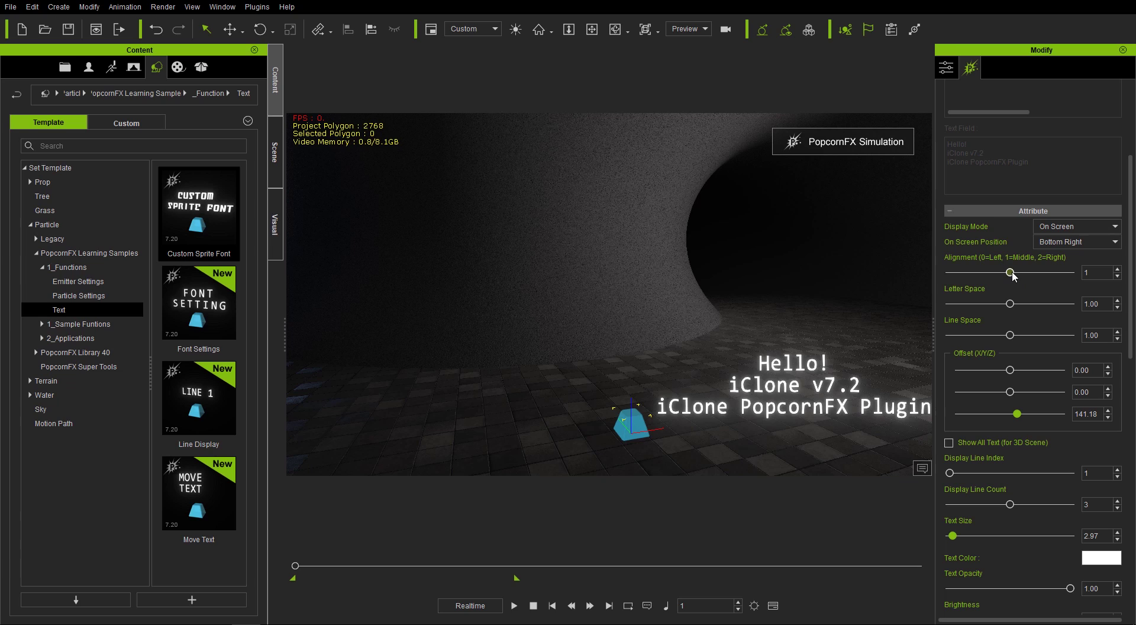
{"action": "left_click_drag", "start_coordinate": [1012, 274], "coordinate": [1072, 275]}
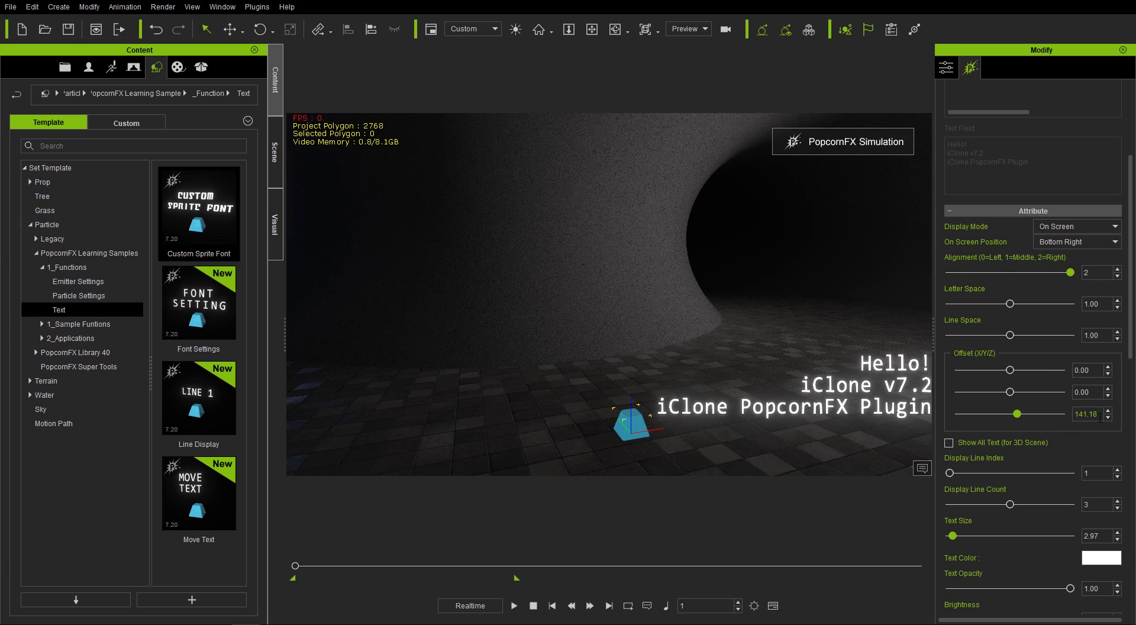
- Set the text's Z offset to 0
{"action": "left_click_drag", "start_coordinate": [1101, 418], "coordinate": [1064, 412]}
{"action": "type", "text": "0"}
{"action": "key", "text": "Return"}
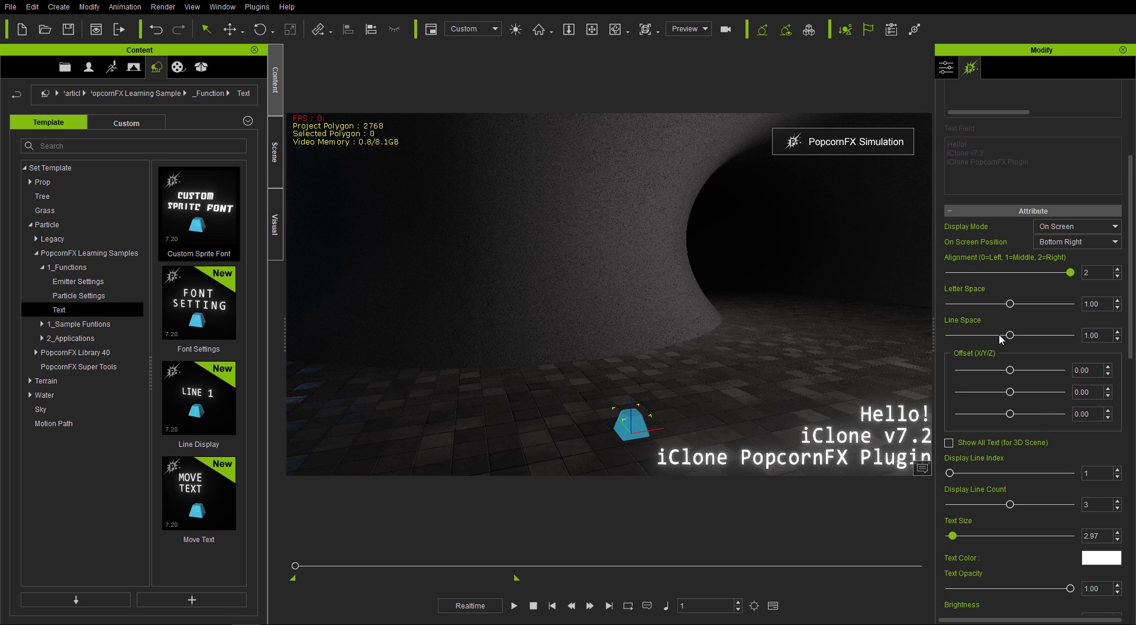
- Try the Top Right and Left on-screen positions, setting the text alignment to 0 for the Left position
{"action": "left_click", "coordinate": [1068, 245]}
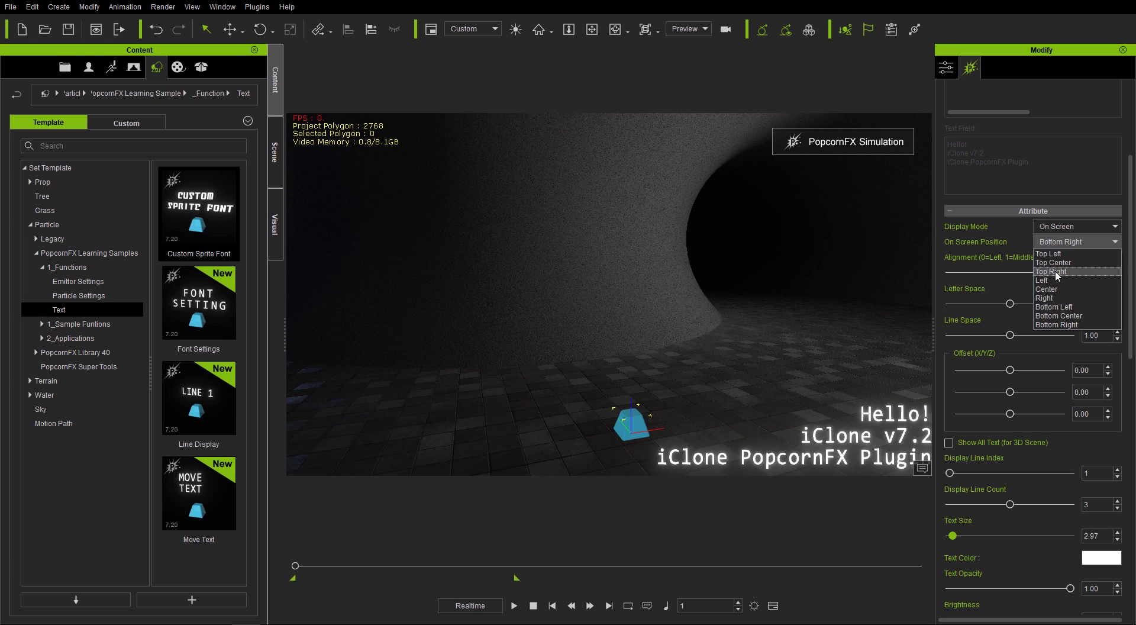
{"action": "left_click", "coordinate": [1055, 270]}
{"action": "left_click", "coordinate": [1060, 243]}
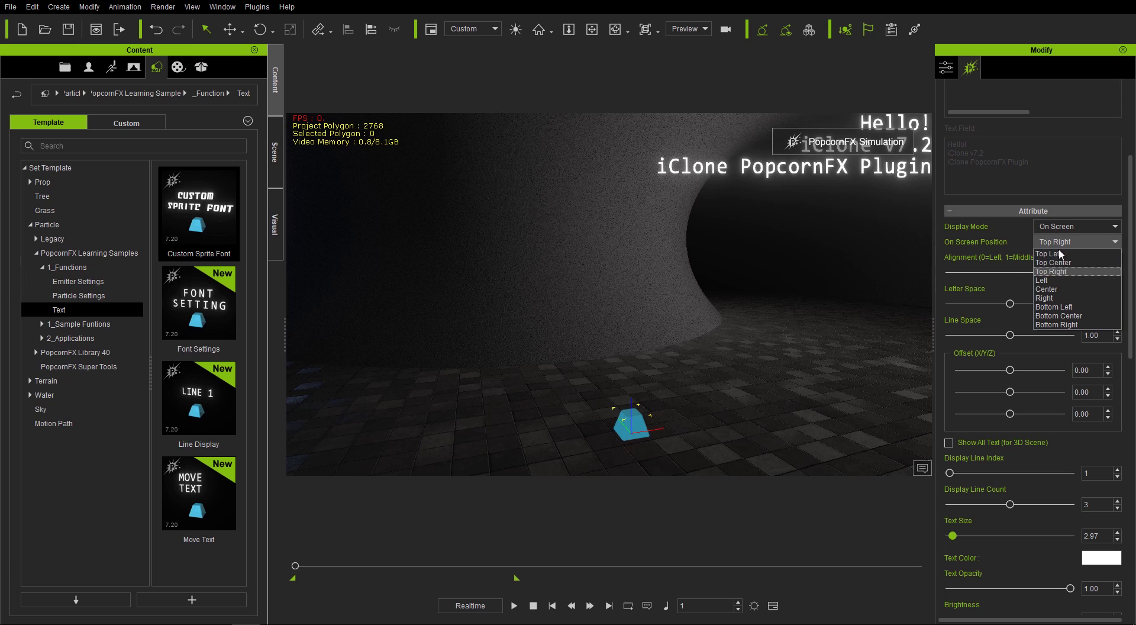
{"action": "left_click", "coordinate": [1056, 282]}
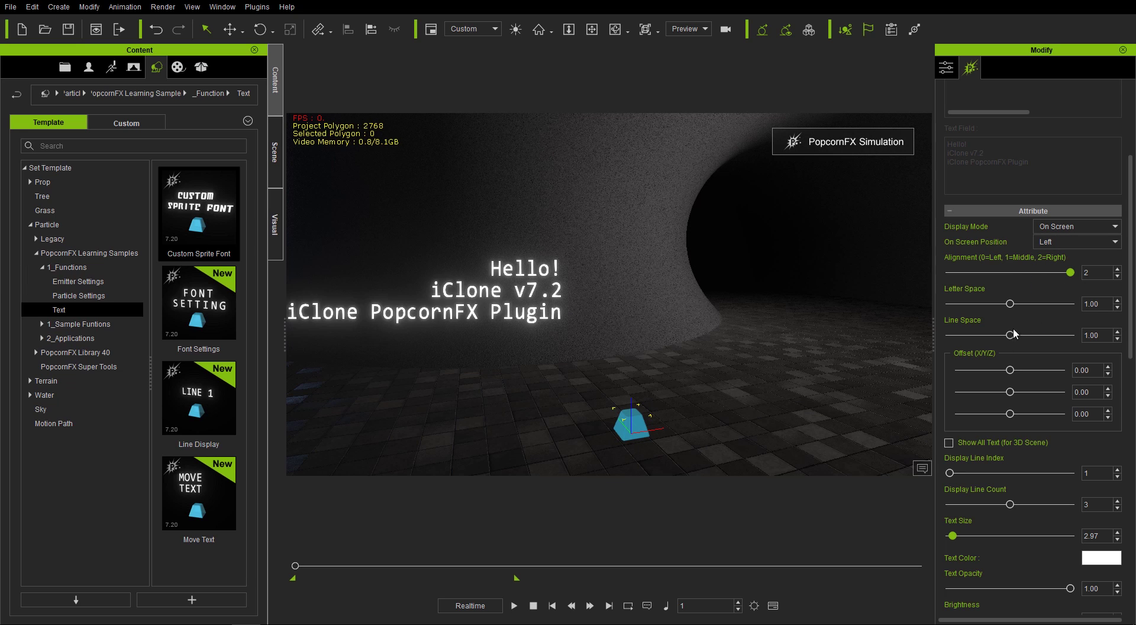
{"action": "left_click_drag", "start_coordinate": [1060, 271], "coordinate": [904, 297]}
- Set the on-screen position to Bottom Center and the text alignment to 1
{"action": "left_click", "coordinate": [1074, 240]}
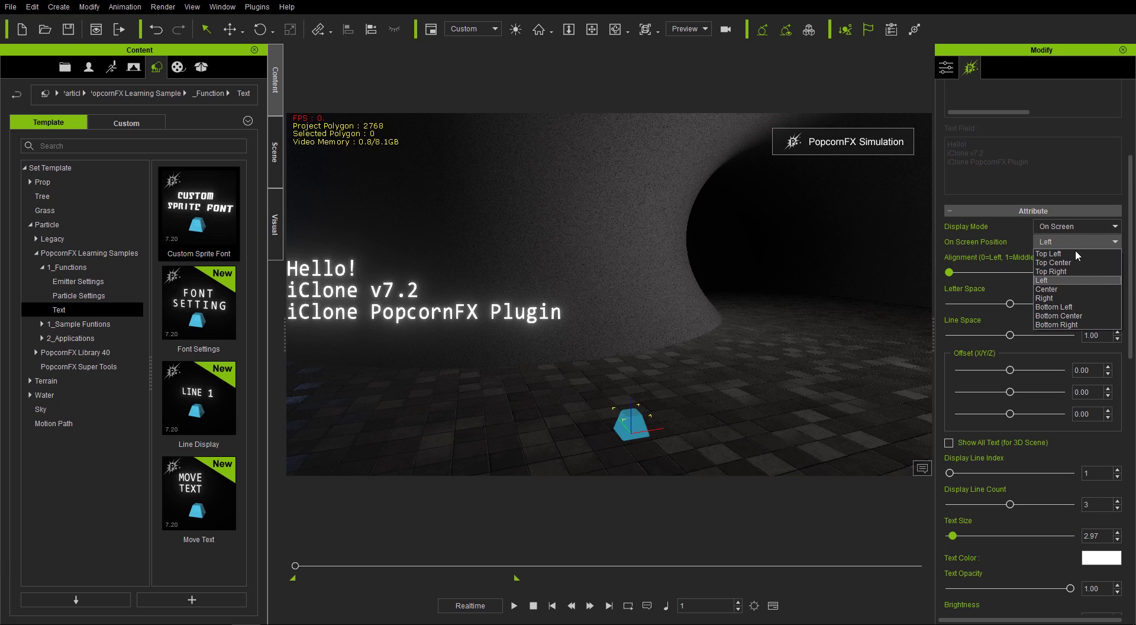
{"action": "left_click", "coordinate": [1071, 318]}
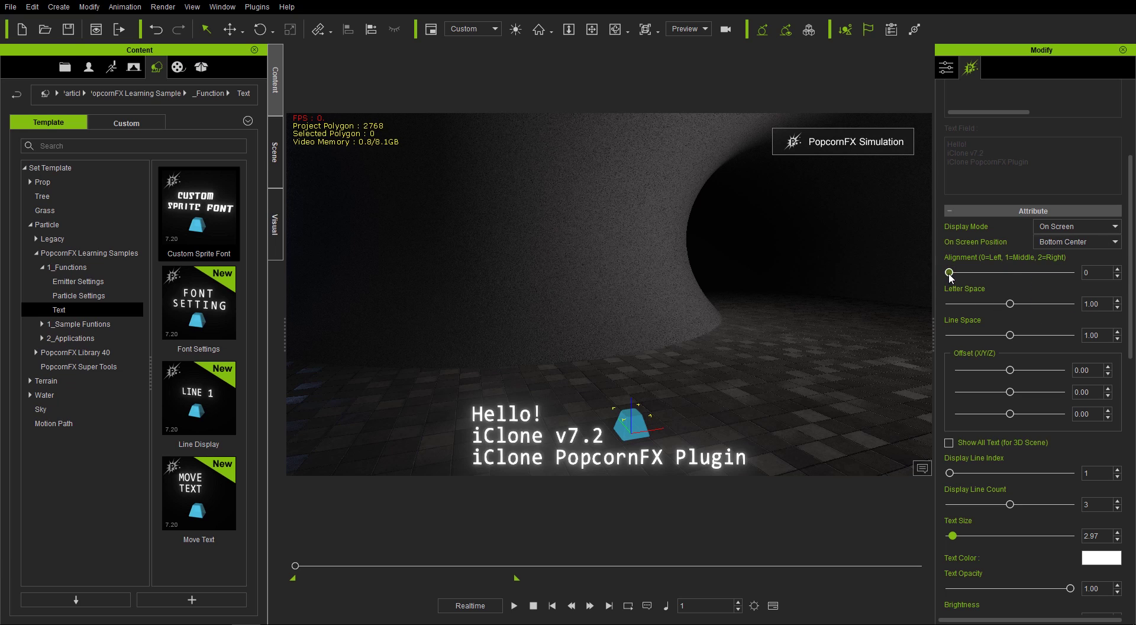
{"action": "left_click_drag", "start_coordinate": [949, 272], "coordinate": [1011, 273]}
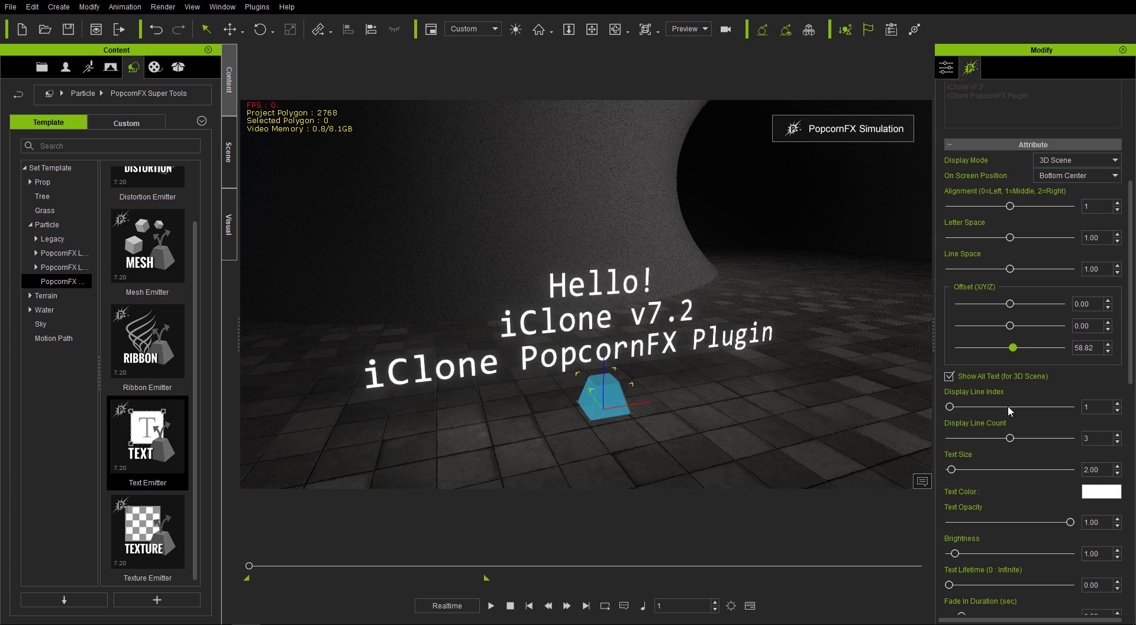
- Turn off Show All Text for the 3D scene, try display line index 0, and set the index to 2
{"action": "scroll", "coordinate": [1133, 354], "scroll_direction": "up", "scroll_amount": 1}
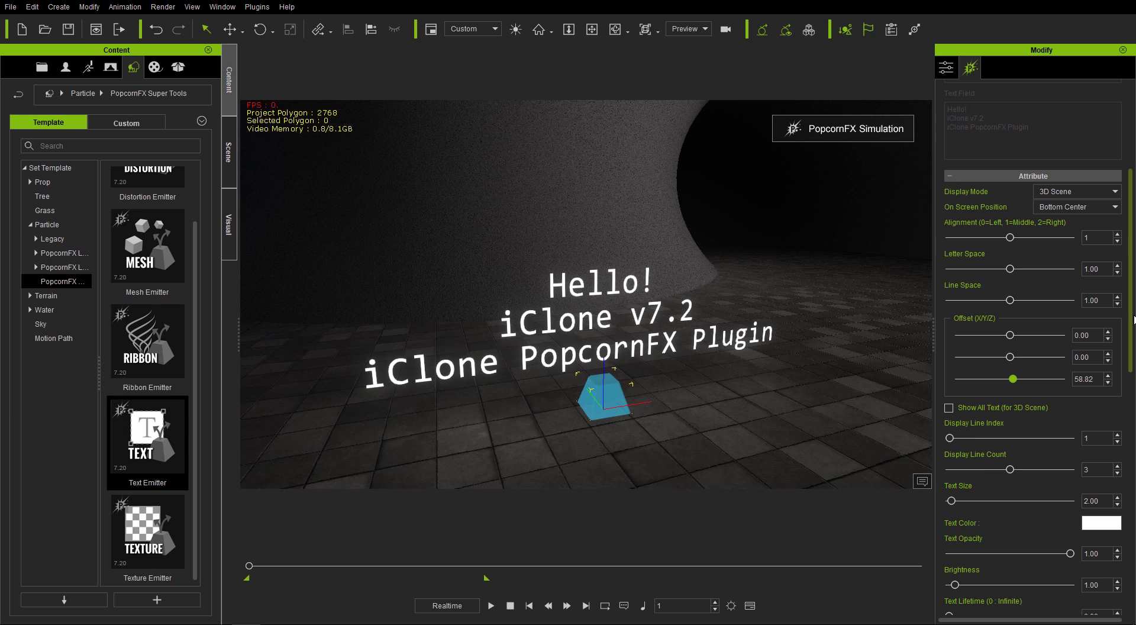
{"action": "left_click_drag", "start_coordinate": [1134, 319], "coordinate": [1134, 284]}
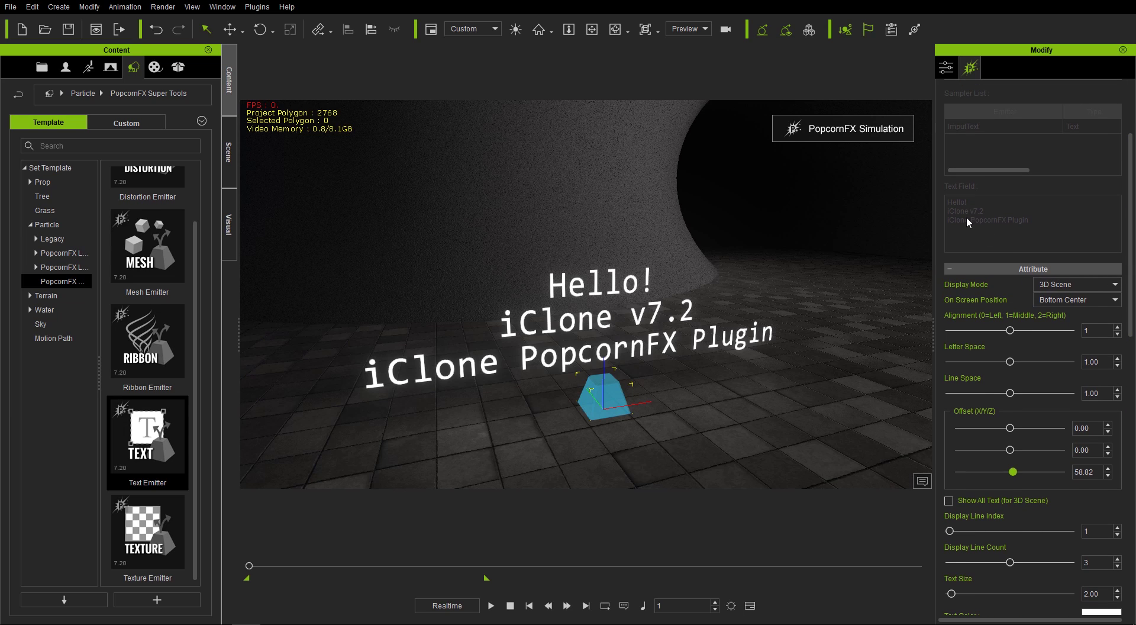
{"action": "scroll", "coordinate": [1133, 240], "scroll_direction": "down", "scroll_amount": 2}
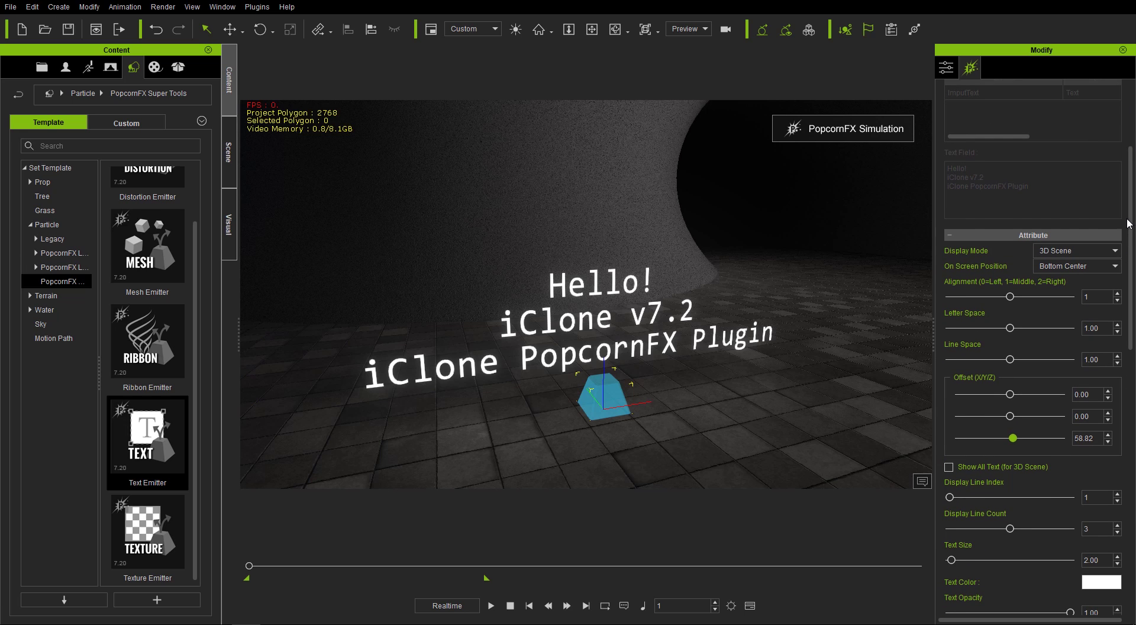
{"action": "left_click_drag", "start_coordinate": [1130, 225], "coordinate": [1133, 299]}
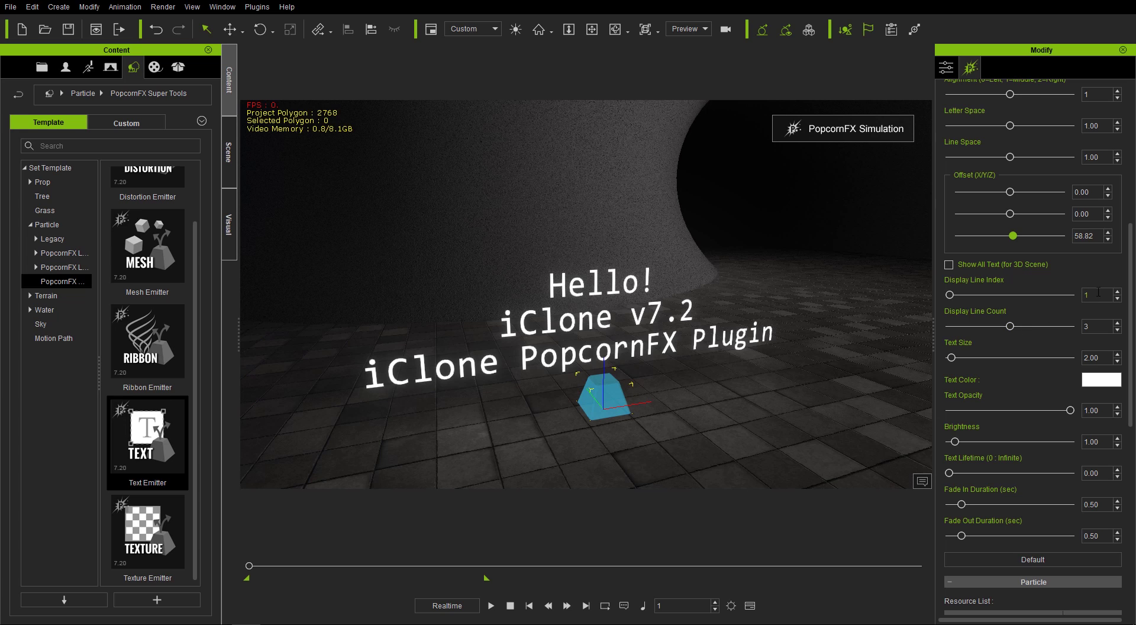
{"action": "left_click", "coordinate": [1117, 299]}
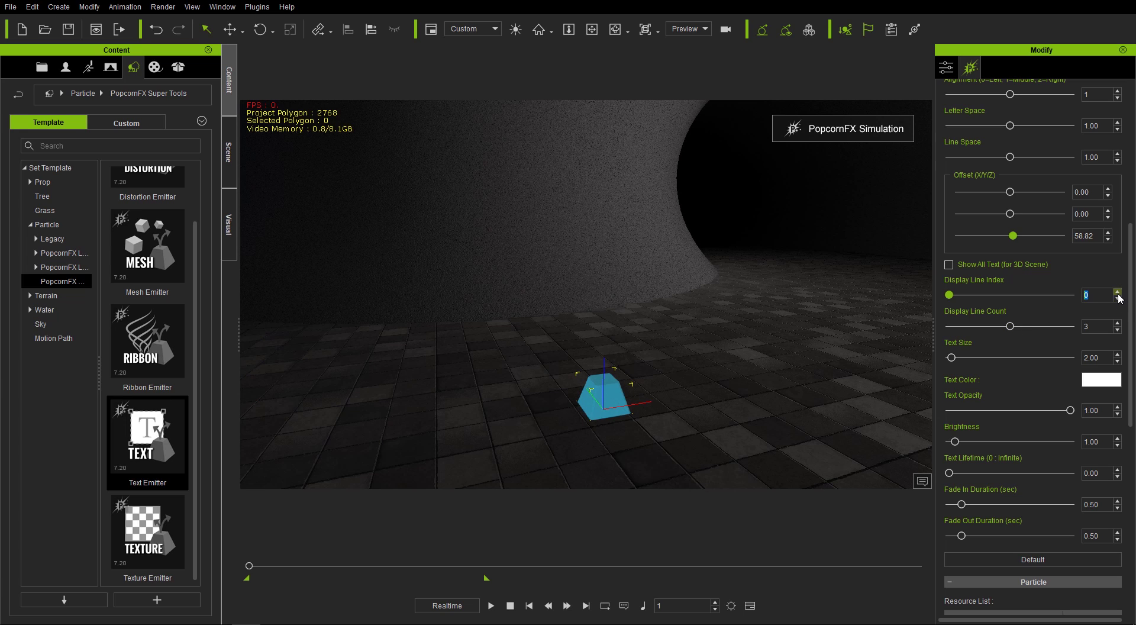
{"action": "left_click", "coordinate": [1117, 292]}
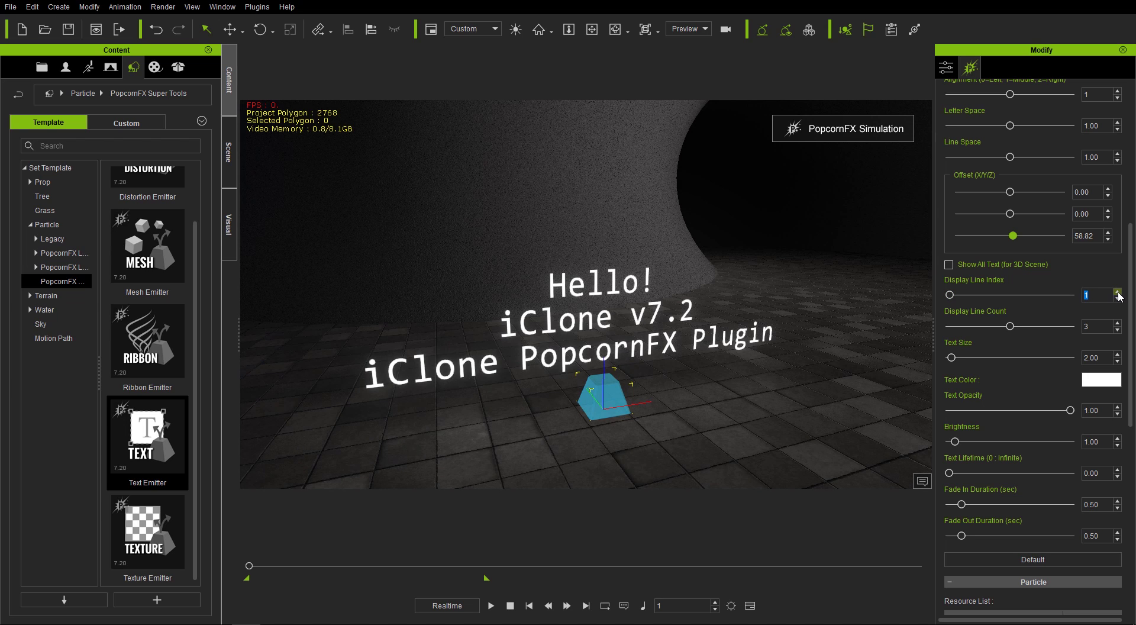
{"action": "left_click", "coordinate": [1117, 291]}
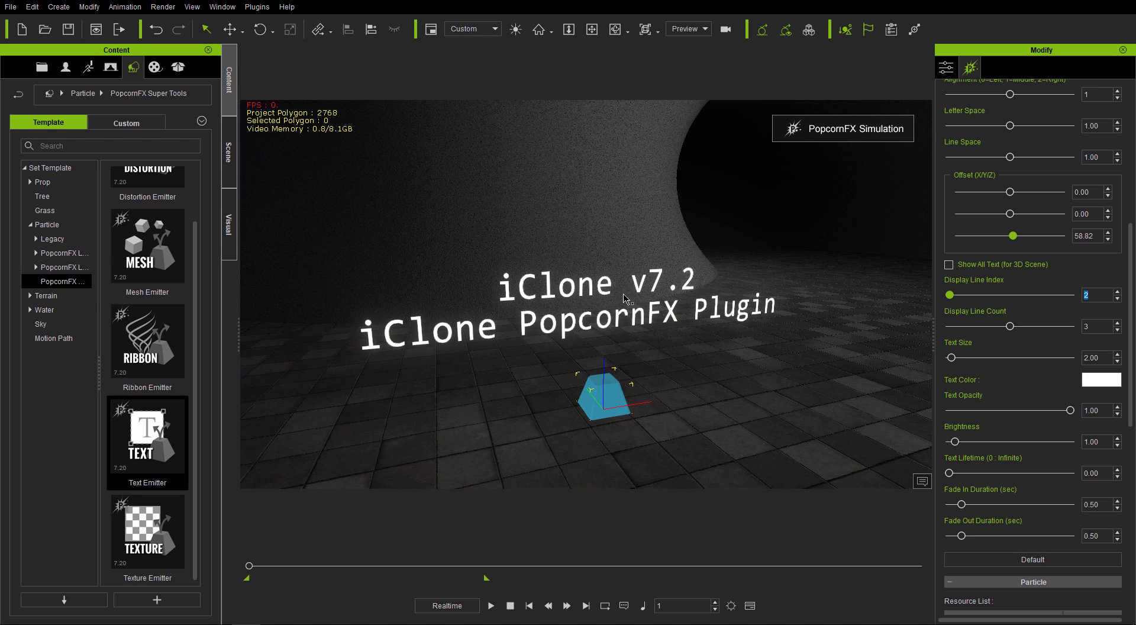
- Set the display line count to 1 and change the display line index to 3 and back to 1
{"action": "left_click", "coordinate": [1117, 330]}
{"action": "left_click", "coordinate": [1117, 330]}
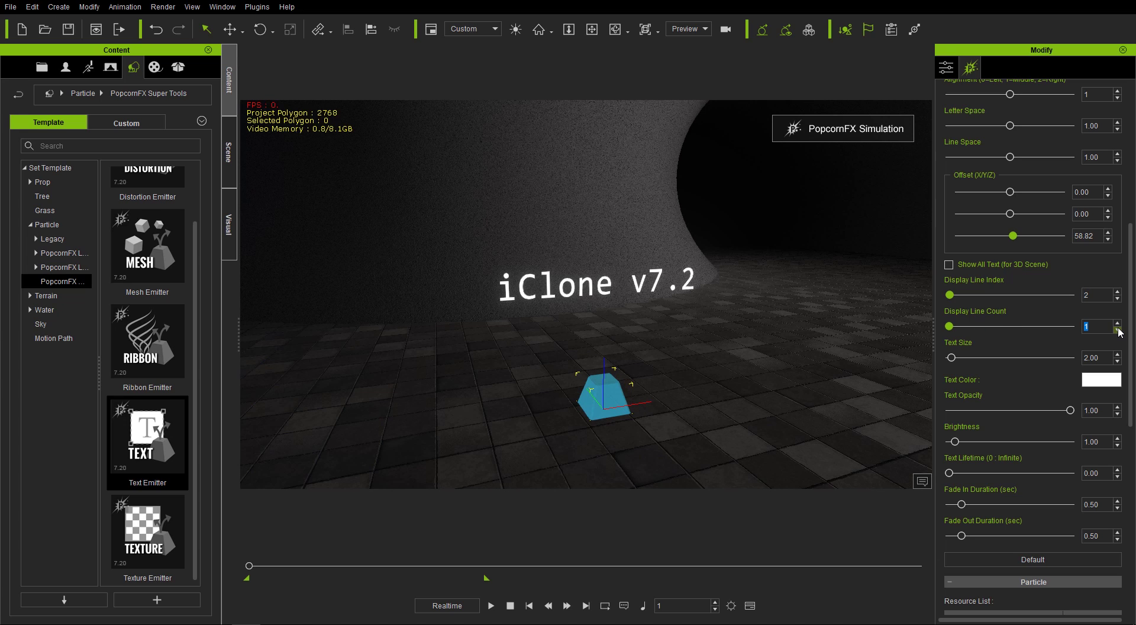
{"action": "left_click", "coordinate": [1118, 291]}
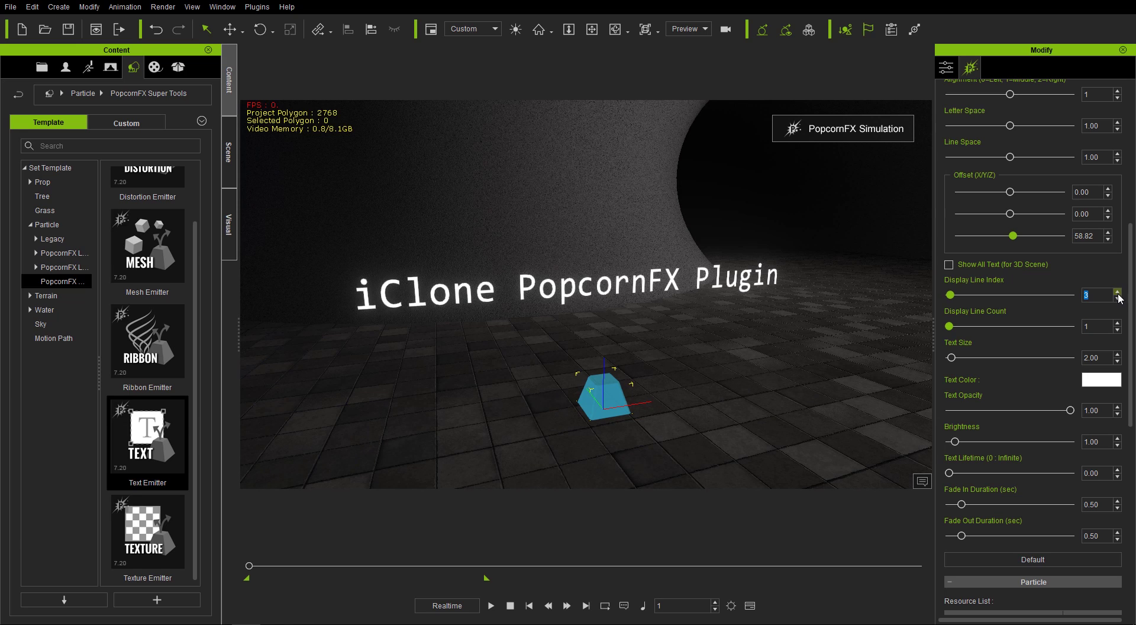
{"action": "left_click", "coordinate": [1117, 299]}
{"action": "left_click", "coordinate": [1117, 300]}
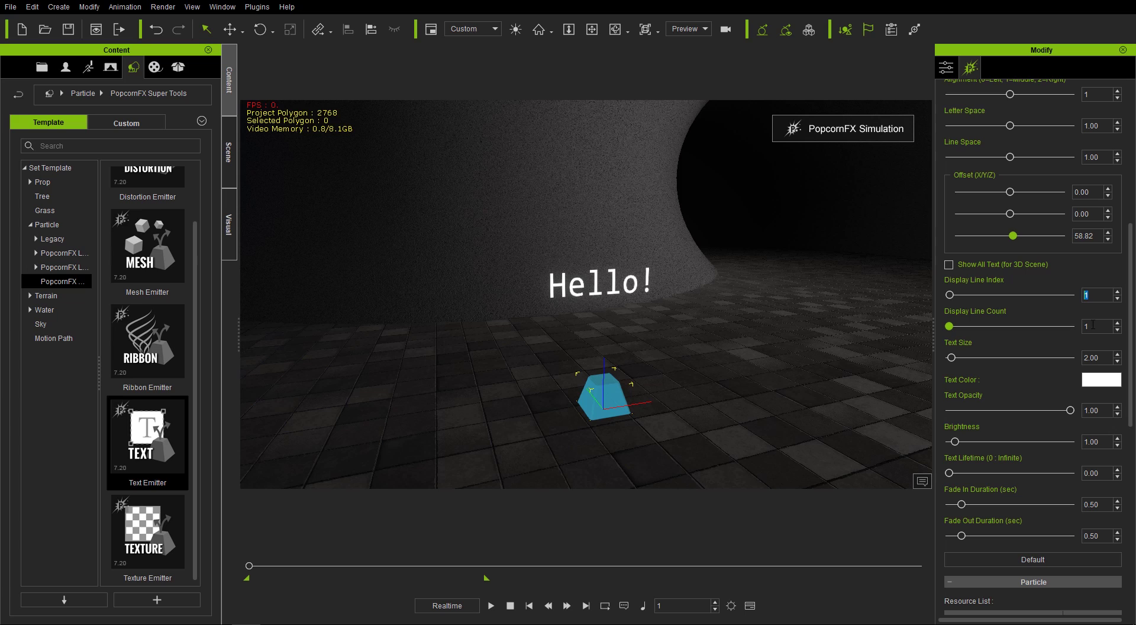
- Try display line index 2, return it to 1, and raise the display line count by two lines
{"action": "left_click", "coordinate": [1118, 292]}
{"action": "left_click", "coordinate": [1117, 299]}
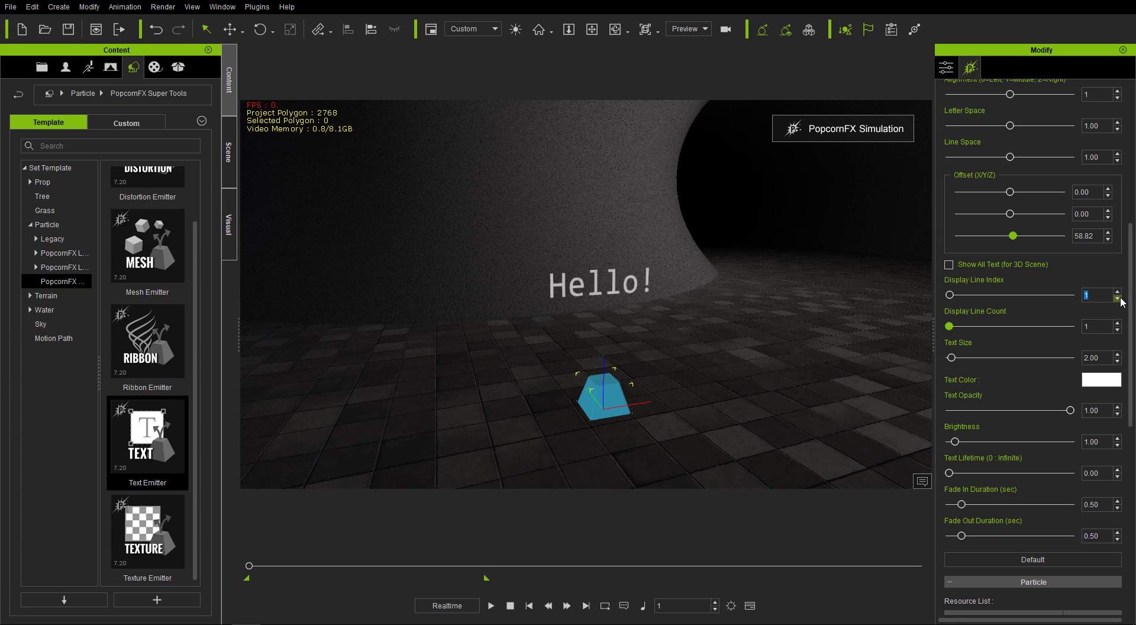
{"action": "left_click", "coordinate": [1117, 323]}
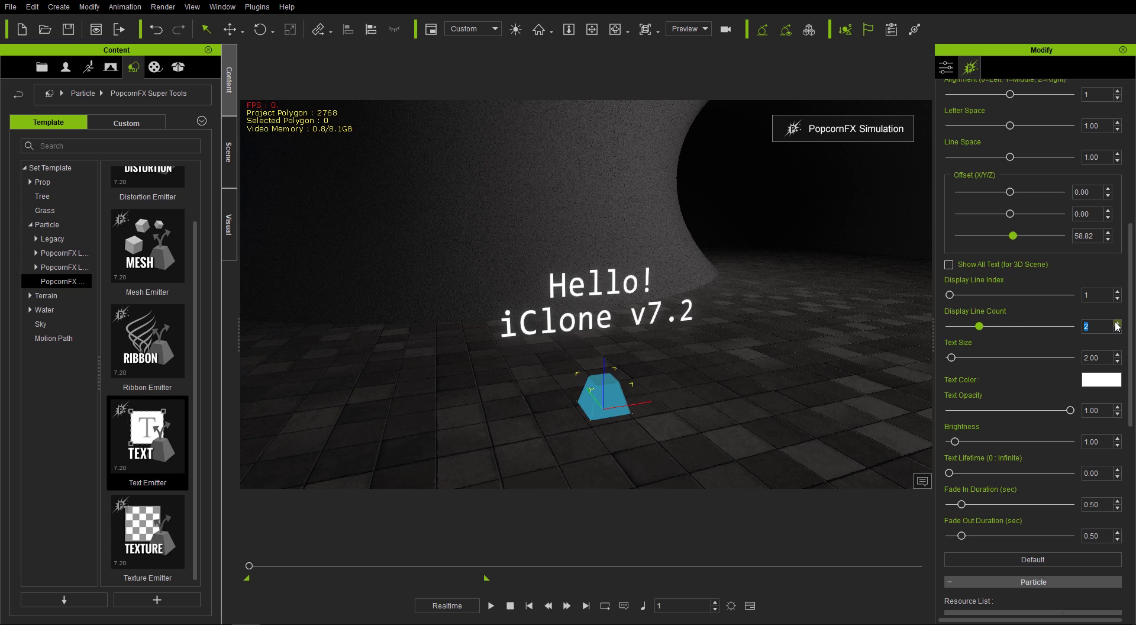
{"action": "left_click", "coordinate": [1117, 323]}
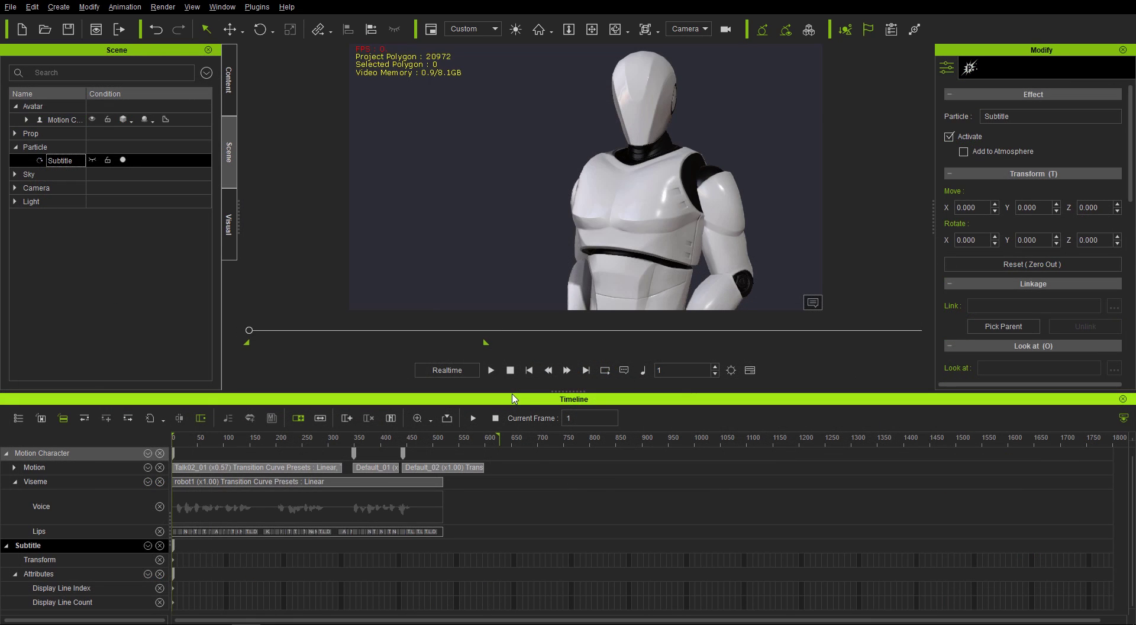
- Play the robot scene's subtitle animation and pause it at frame 477
{"action": "left_click", "coordinate": [491, 370]}
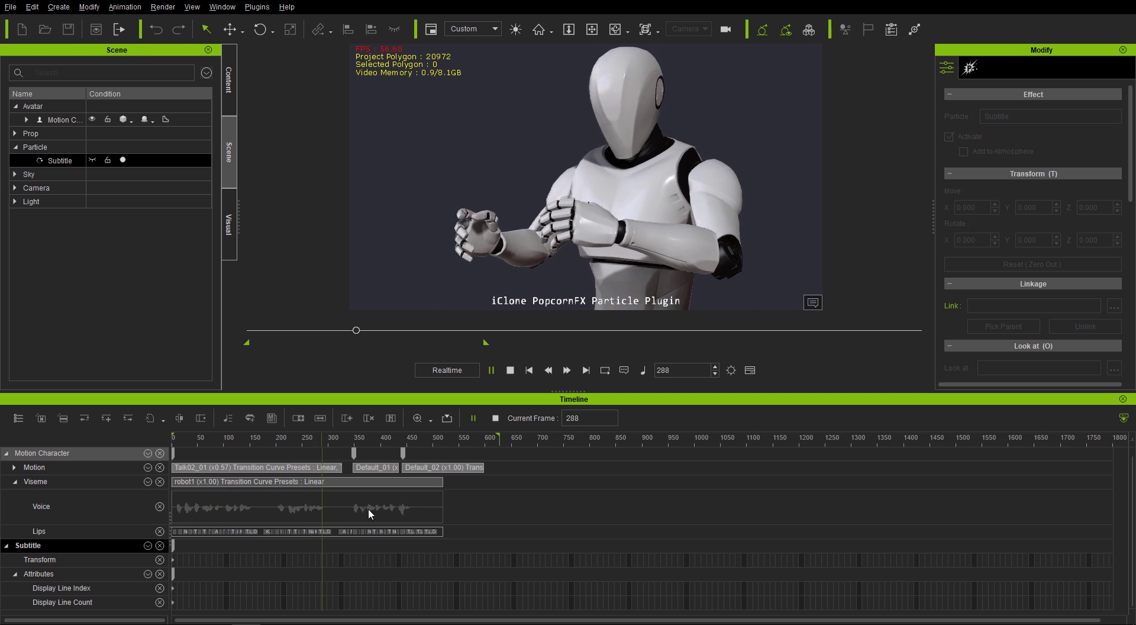
{"action": "left_click", "coordinate": [491, 370]}
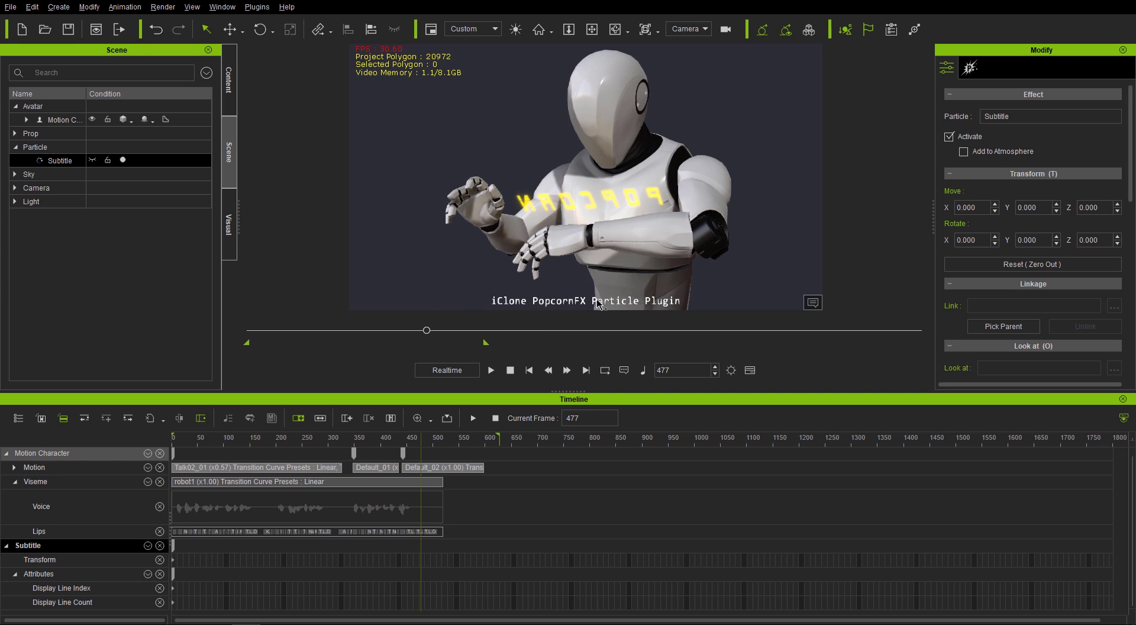
- Open the PopcornFX settings of the Subtitle particle and examine its emitter's text field
{"action": "double_click", "coordinate": [57, 161]}
{"action": "left_click", "coordinate": [970, 68]}
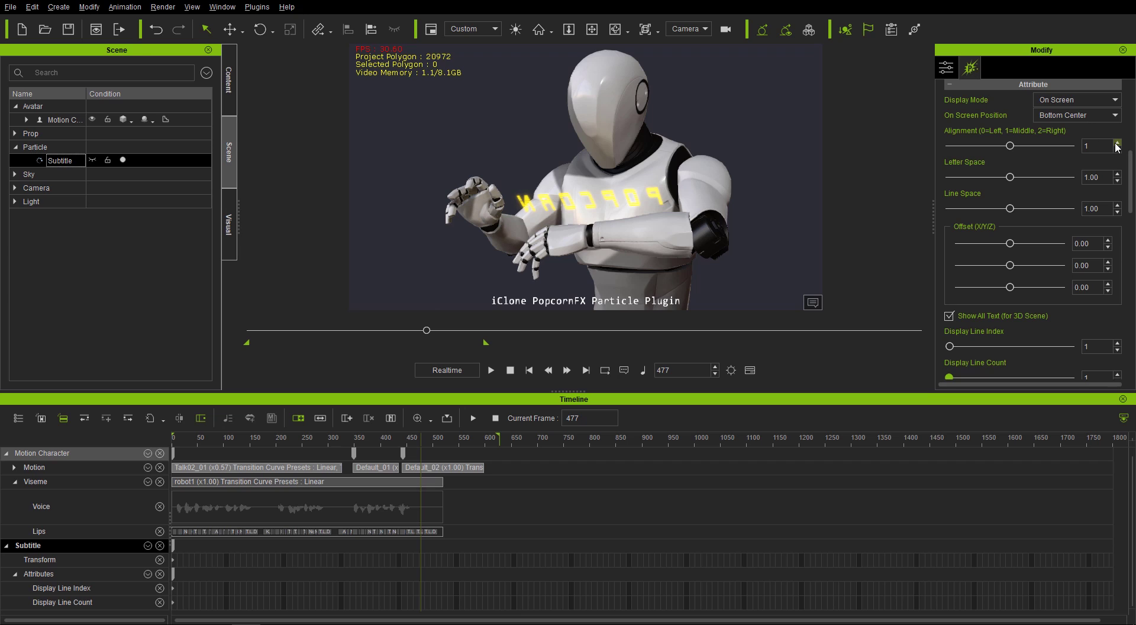
{"action": "scroll", "coordinate": [1130, 177], "scroll_direction": "up", "scroll_amount": 2}
{"action": "scroll", "coordinate": [1110, 179], "scroll_direction": "up", "scroll_amount": 2}
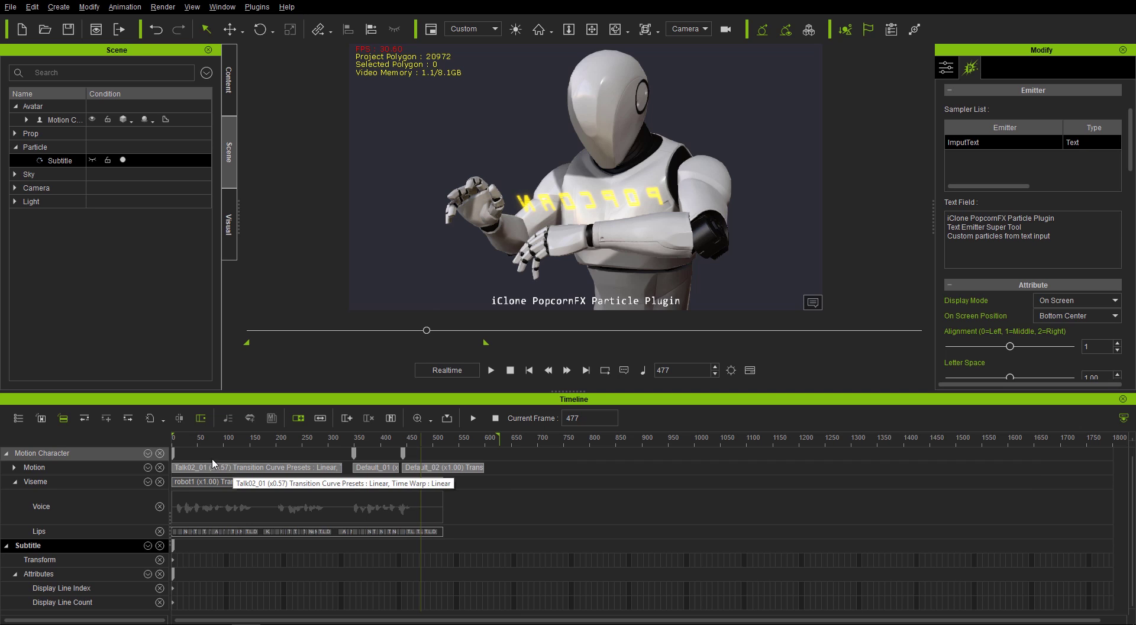
- Return to frame 1, scrub through the start of the subtitle animation, and move the playhead to frame 182
{"action": "left_click", "coordinate": [196, 437]}
{"action": "left_click", "coordinate": [173, 438]}
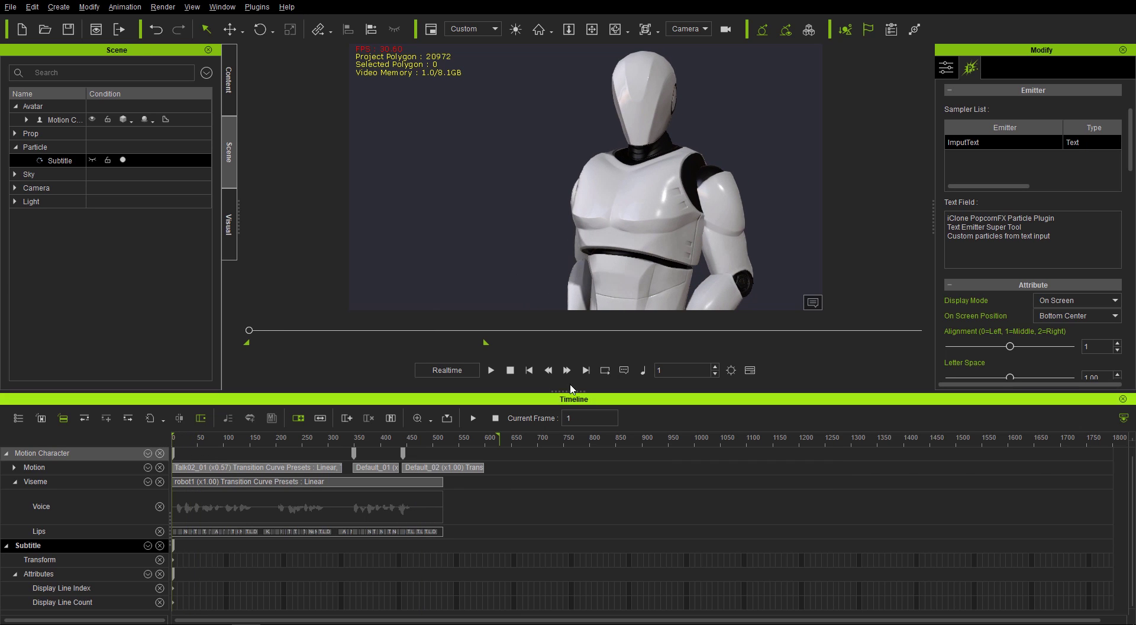
{"action": "left_click_drag", "start_coordinate": [174, 443], "coordinate": [198, 439]}
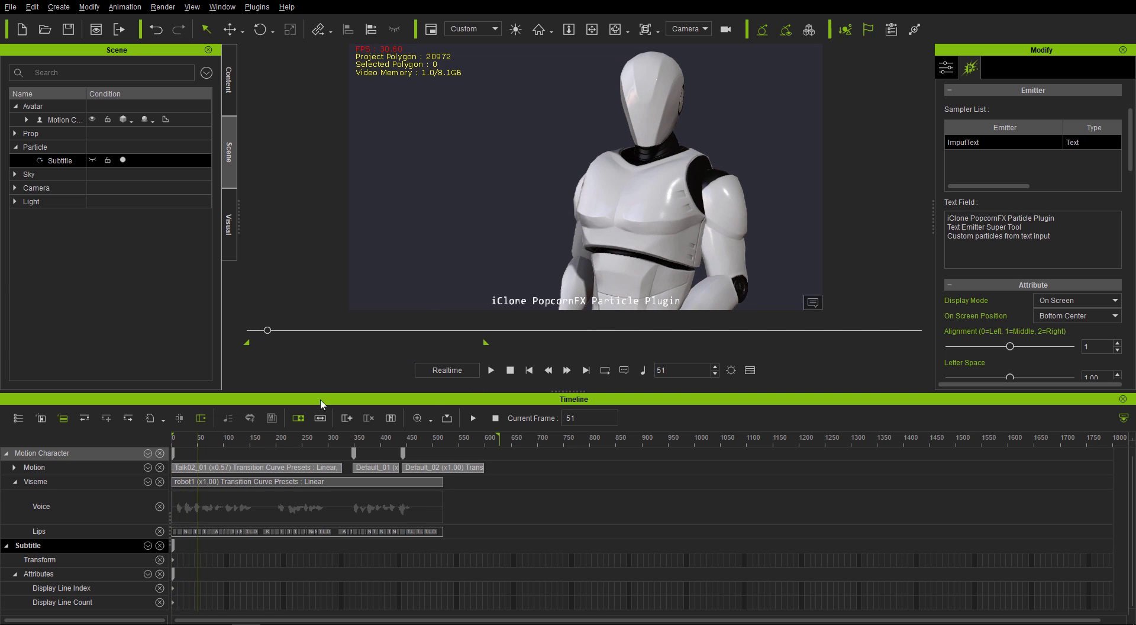
{"action": "left_click_drag", "start_coordinate": [195, 439], "coordinate": [166, 440]}
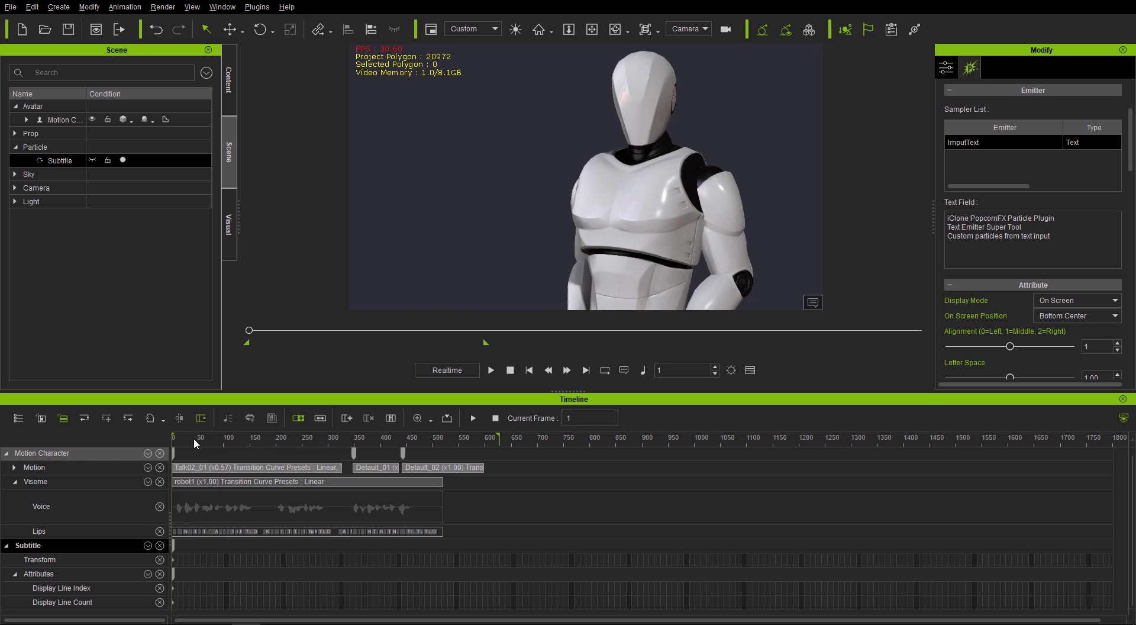
{"action": "left_click_drag", "start_coordinate": [187, 438], "coordinate": [266, 441]}
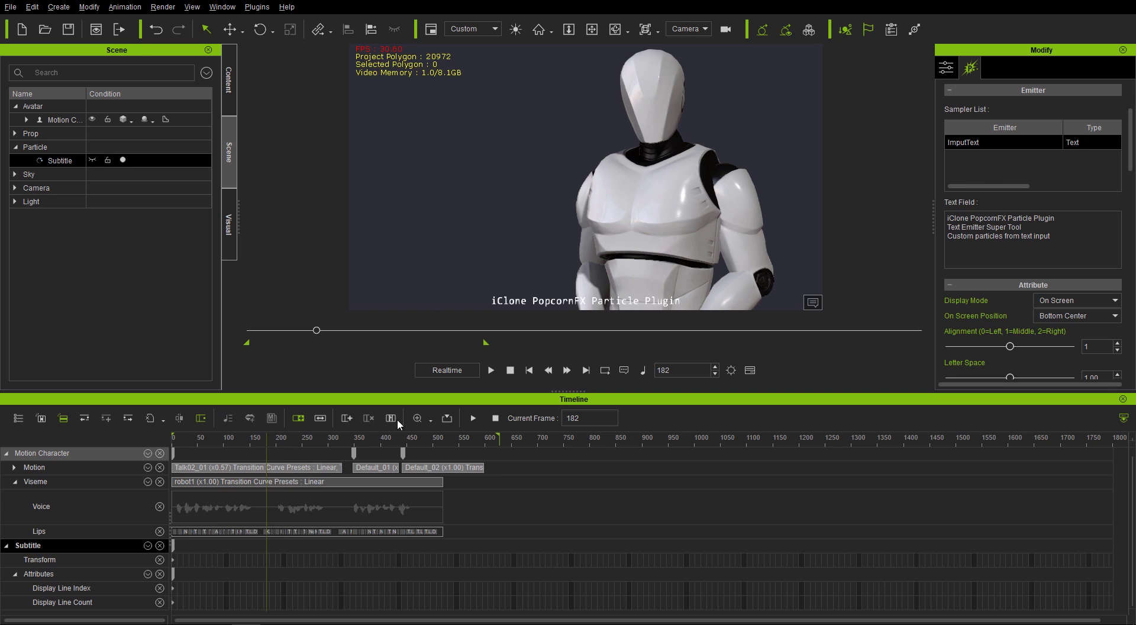
{"action": "scroll", "coordinate": [1131, 163], "scroll_direction": "down", "scroll_amount": 10}
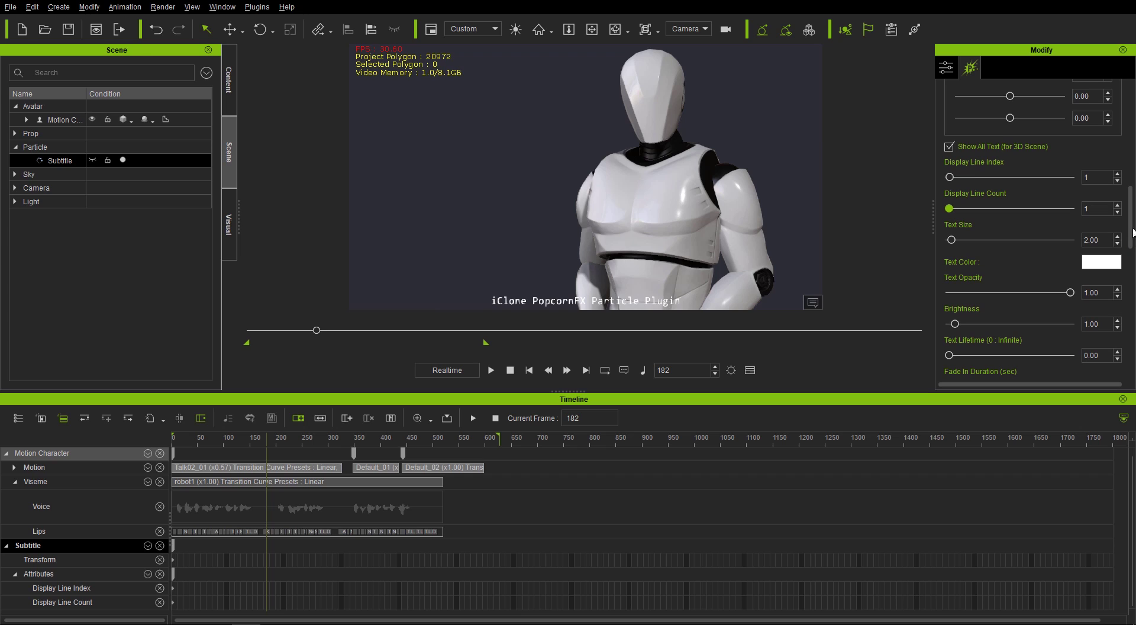
- Set the Subtitle's display line index to 2 at frame 182 and inspect the available timeline tracks for the Subtitle and its attributes
{"action": "left_click", "coordinate": [1117, 175]}
{"action": "left_click", "coordinate": [147, 545]}
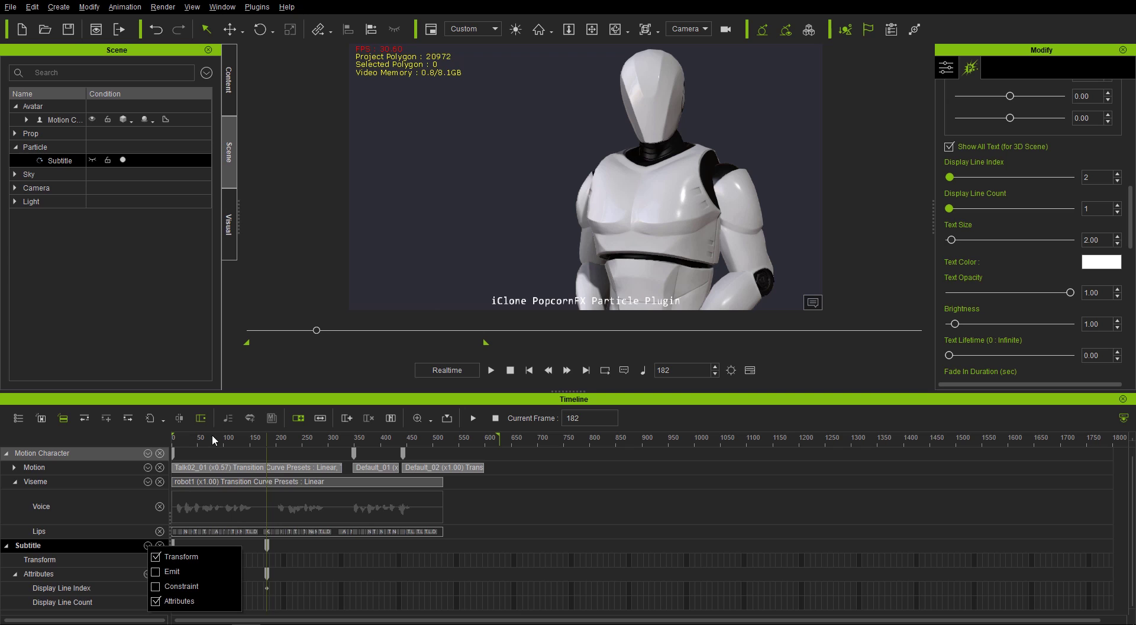
{"action": "left_click", "coordinate": [239, 401]}
{"action": "left_click", "coordinate": [145, 572]}
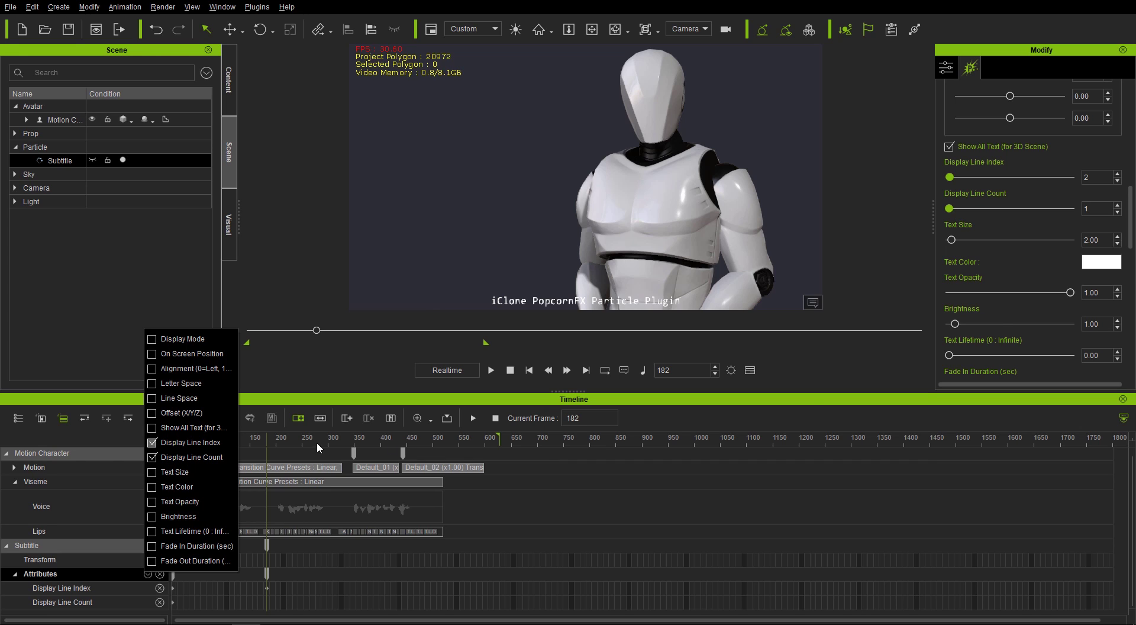
{"action": "left_click", "coordinate": [1086, 243]}
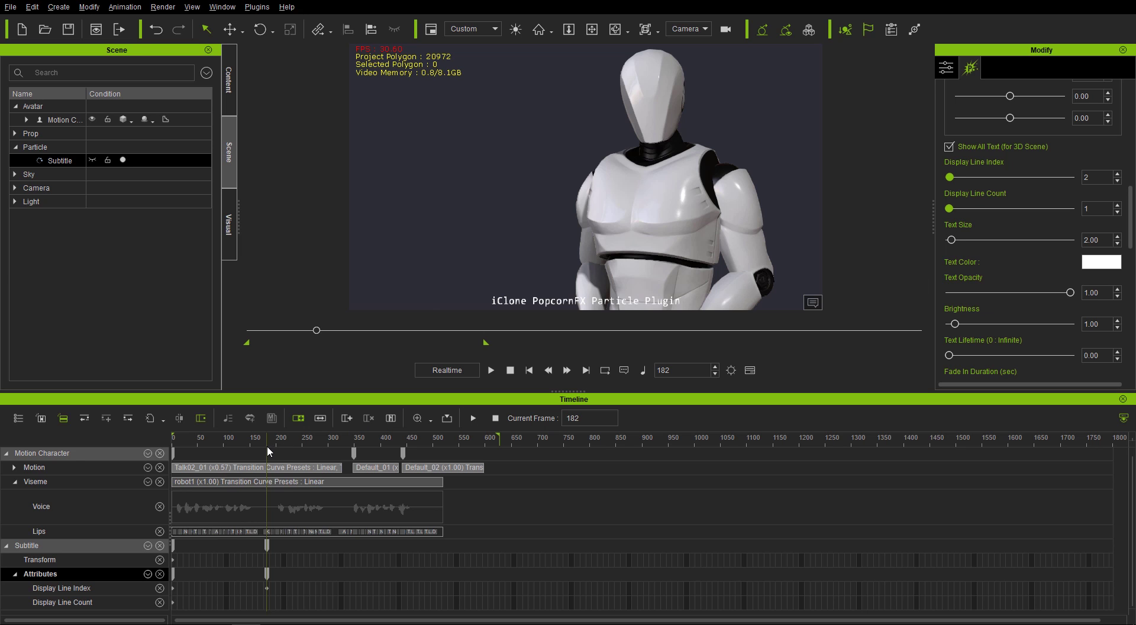
- Raise the Subtitle's display line index by one at frame 339 and play the subtitle animation from the start
{"action": "left_click_drag", "start_coordinate": [227, 438], "coordinate": [349, 451]}
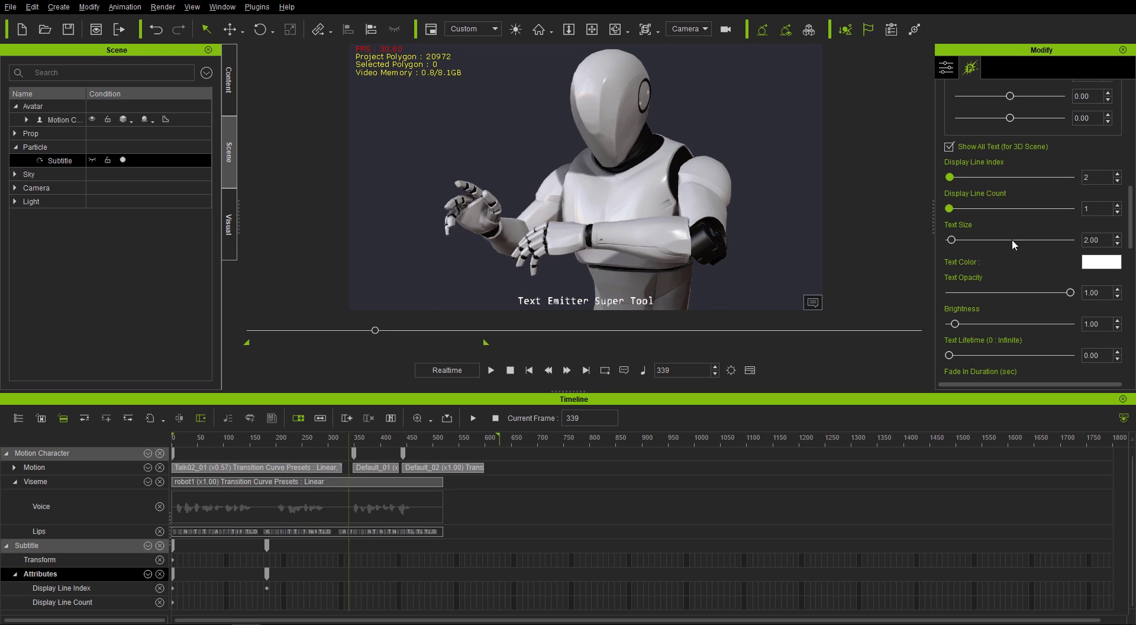
{"action": "left_click", "coordinate": [1117, 175]}
{"action": "left_click", "coordinate": [510, 370]}
{"action": "left_click", "coordinate": [493, 368]}
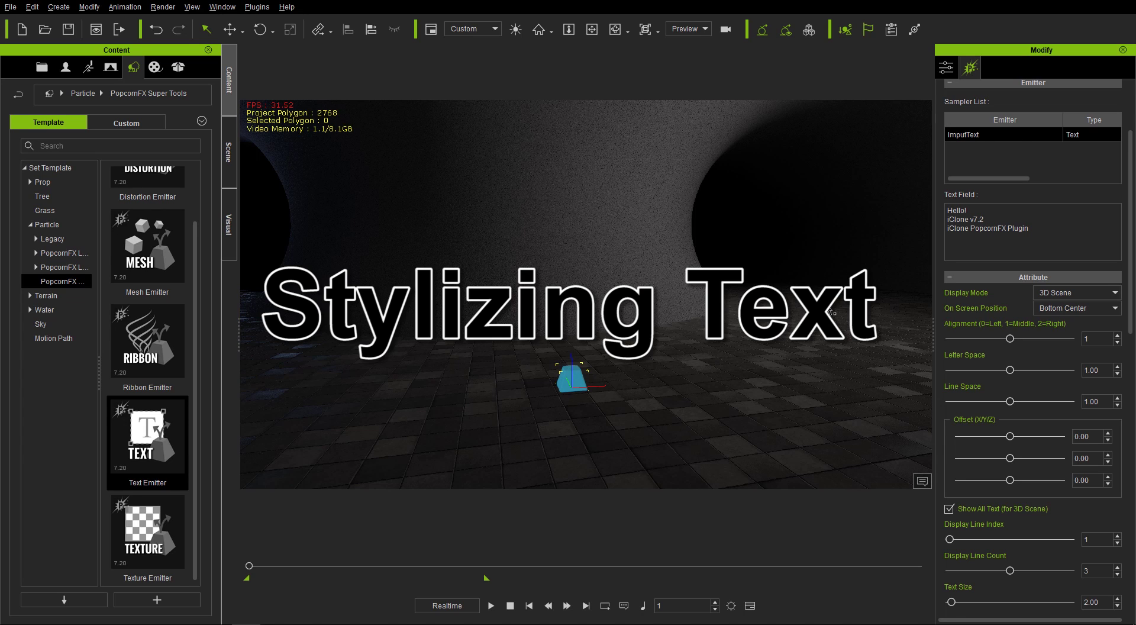
- Raise the text emitter's Z offset to about 82.35 and enlarge its text size to about 2.97
{"action": "left_click_drag", "start_coordinate": [1134, 254], "coordinate": [1134, 382]}
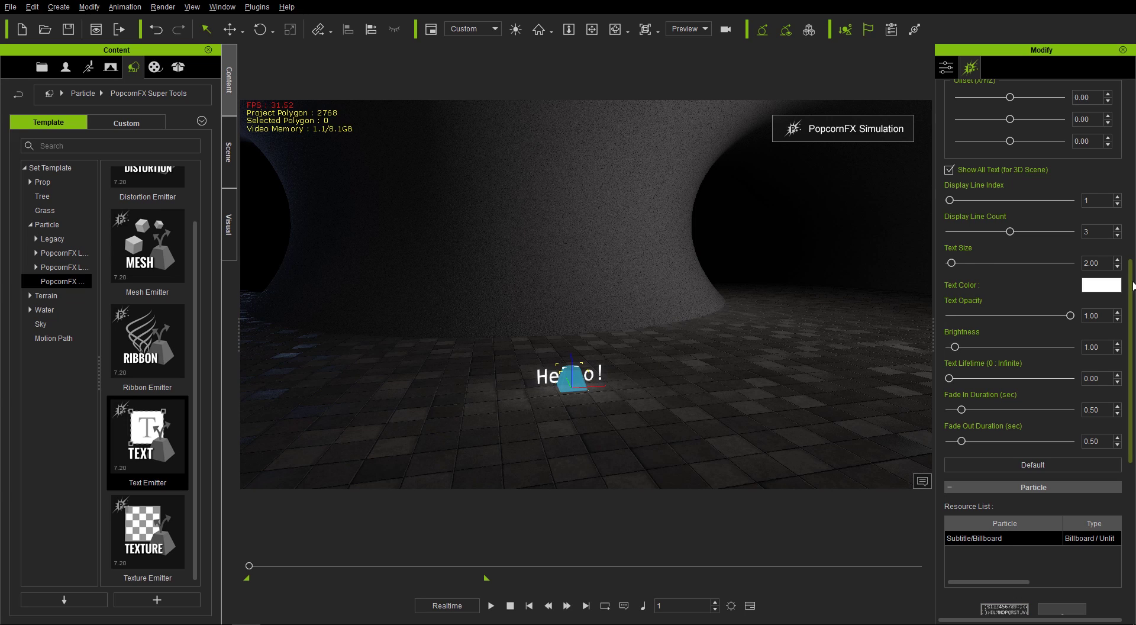
{"action": "scroll", "coordinate": [1134, 286], "scroll_direction": "up", "scroll_amount": 3}
{"action": "left_click_drag", "start_coordinate": [1012, 252], "coordinate": [1019, 257]}
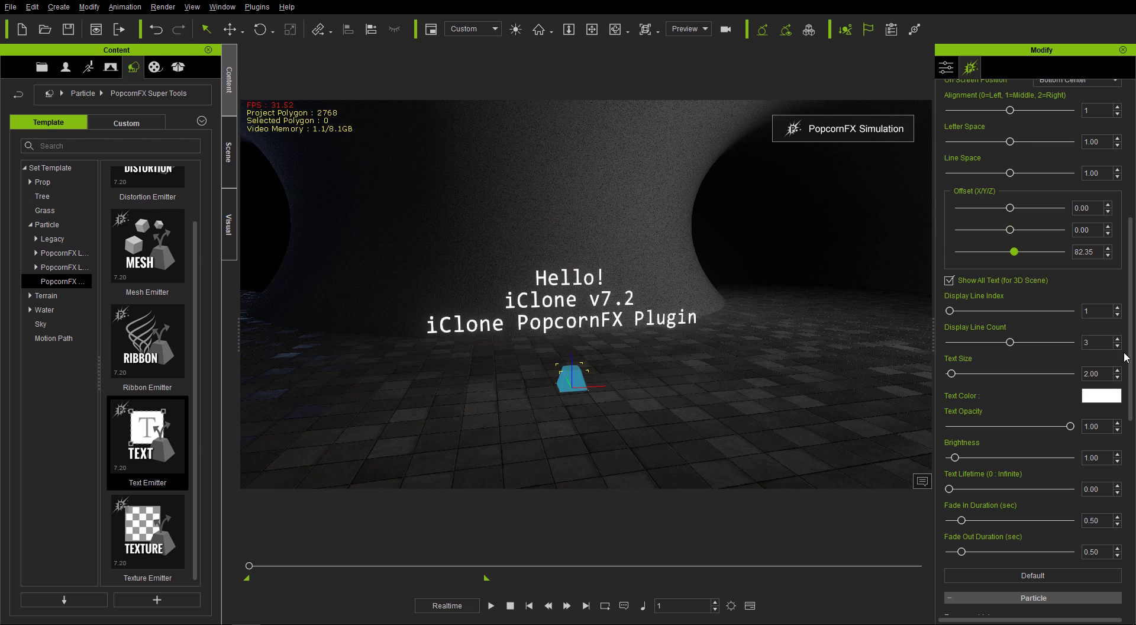
{"action": "scroll", "coordinate": [1131, 350], "scroll_direction": "down", "scroll_amount": 2}
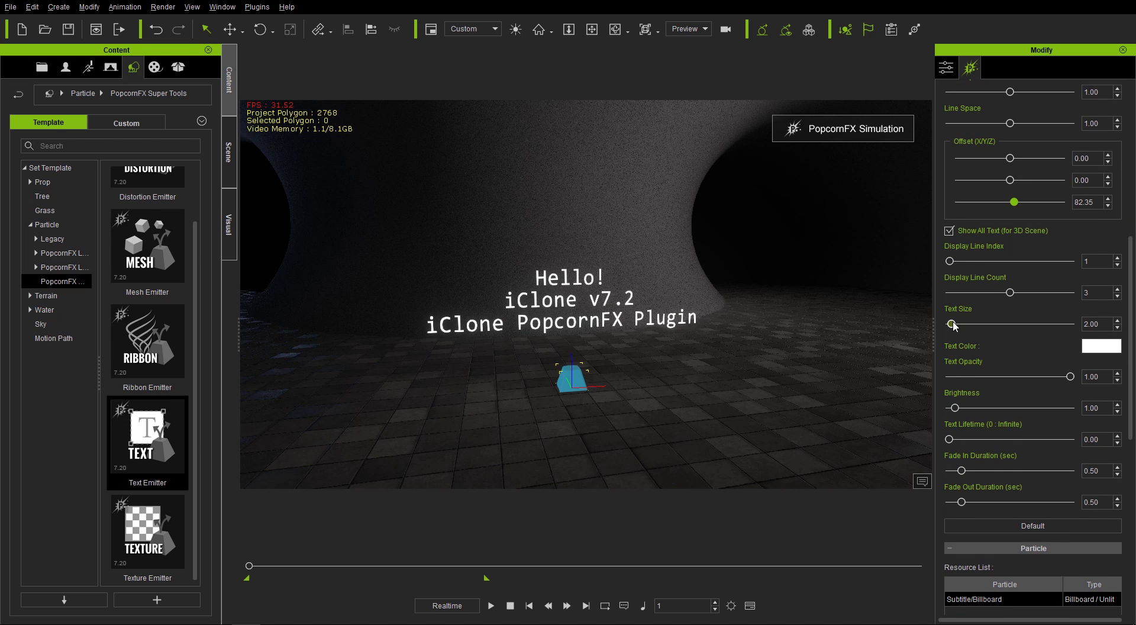
{"action": "left_click_drag", "start_coordinate": [952, 324], "coordinate": [957, 326]}
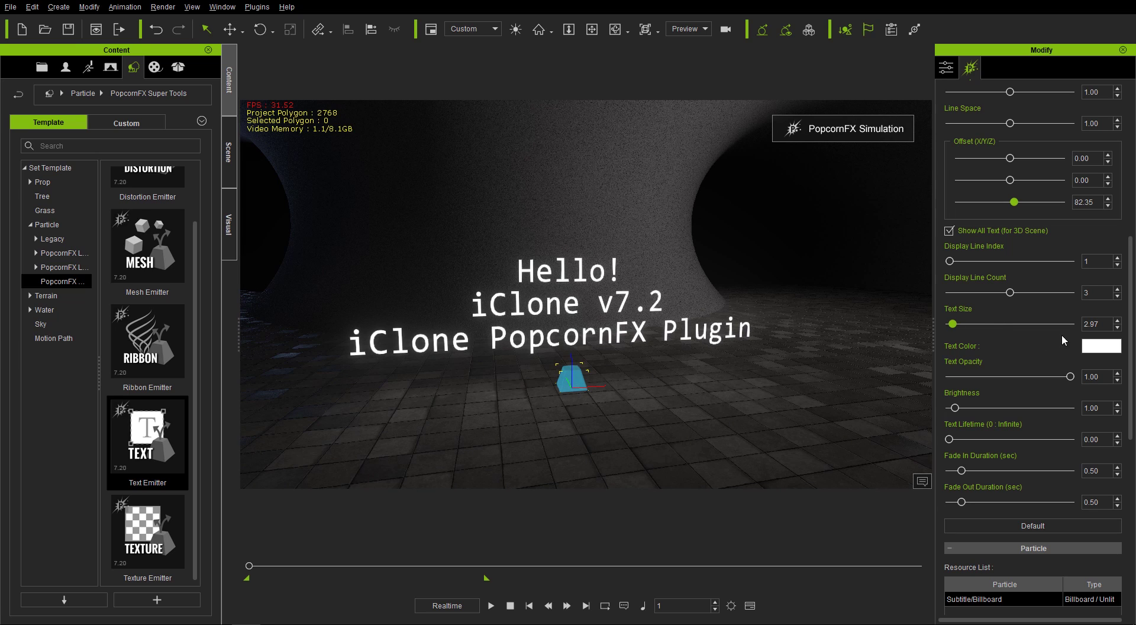
- Try a yellow text color (#fff70f) and check its light on the floor from another angle
{"action": "left_click", "coordinate": [1090, 348]}
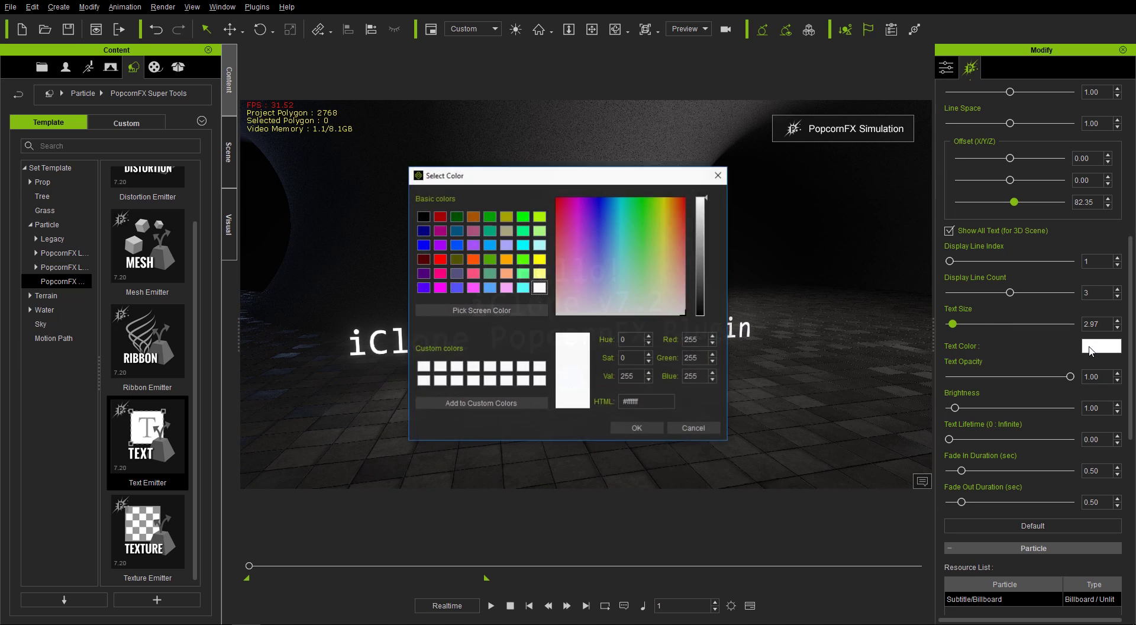
{"action": "left_click_drag", "start_coordinate": [663, 240], "coordinate": [664, 205]}
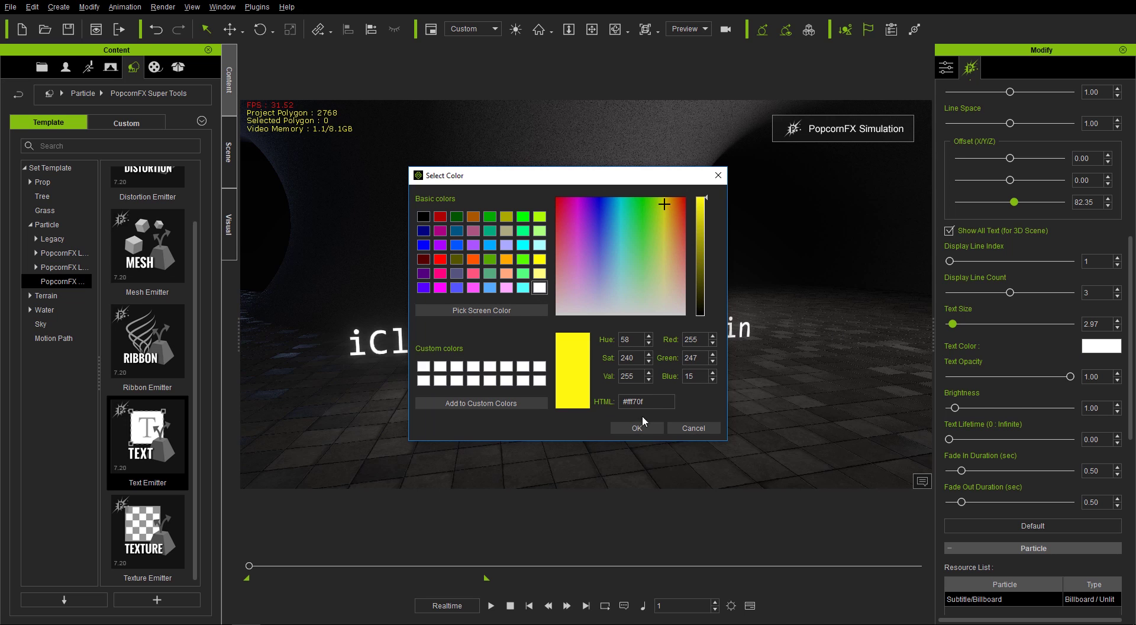
{"action": "left_click", "coordinate": [636, 427]}
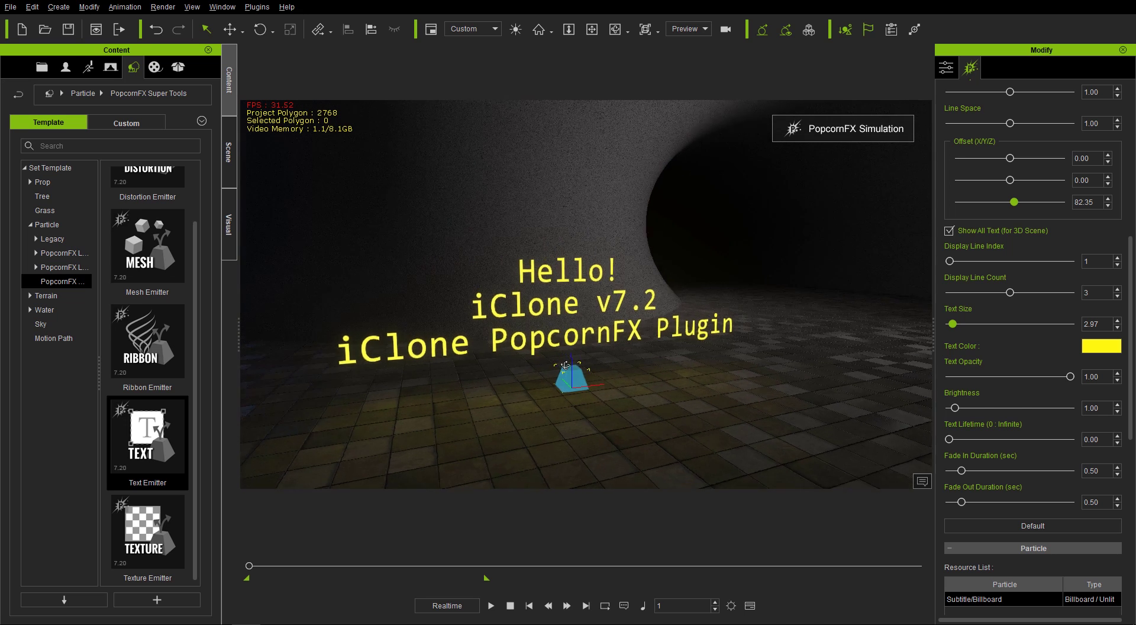
{"action": "right_click_drag", "start_coordinate": [566, 365], "coordinate": [625, 350]}
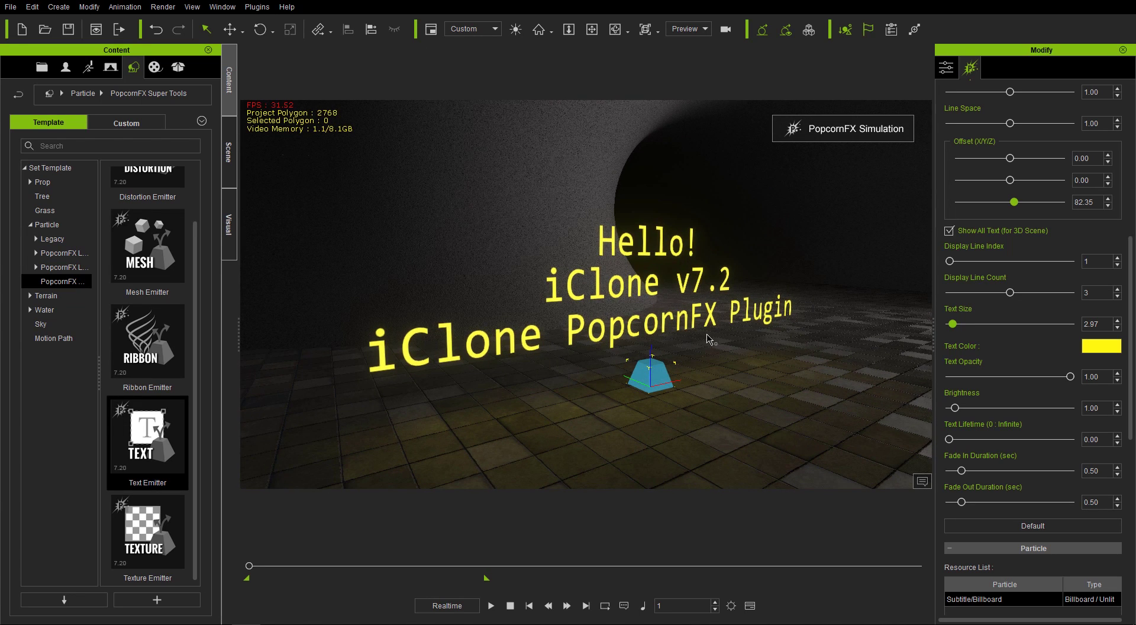
- Try a red text color and check its light on the floor
{"action": "left_click", "coordinate": [1091, 348]}
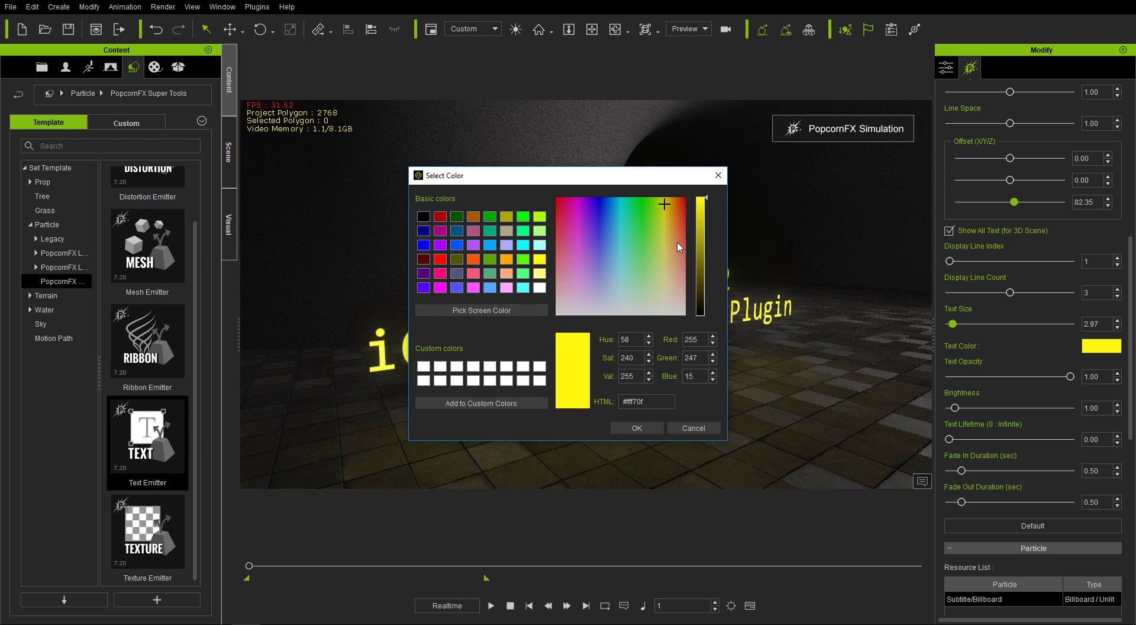
{"action": "left_click_drag", "start_coordinate": [679, 247], "coordinate": [700, 202]}
{"action": "left_click", "coordinate": [642, 429]}
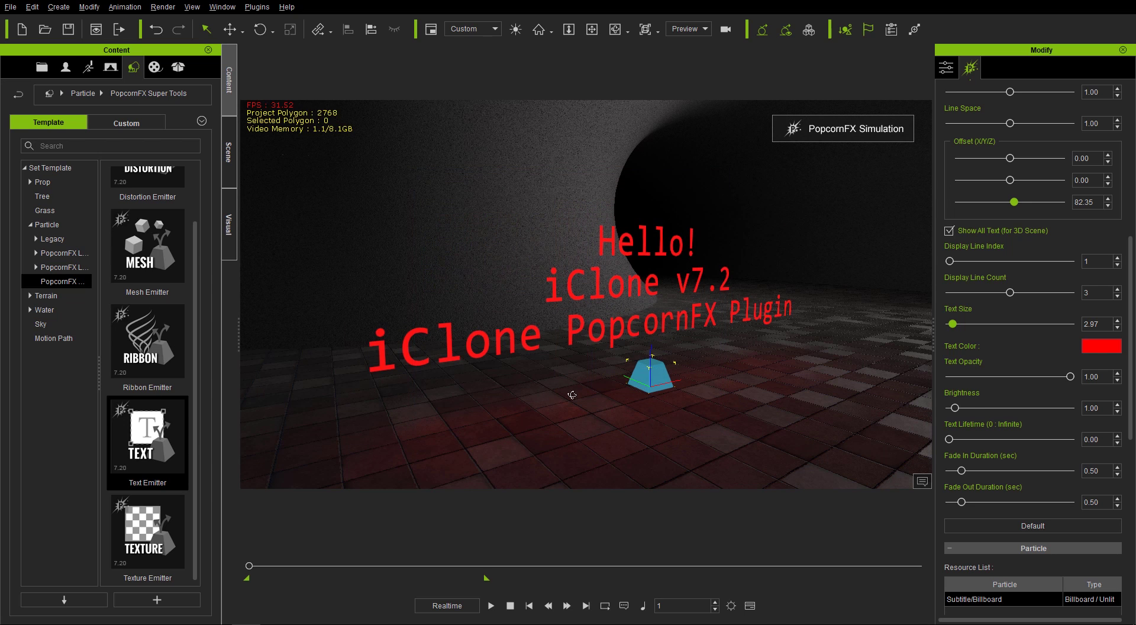
{"action": "mouse_move", "coordinate": [536, 401]}
{"action": "right_mouse_down"}
{"action": "mouse_move", "coordinate": [497, 402]}
{"action": "mouse_move", "coordinate": [524, 404]}
{"action": "right_mouse_up"}
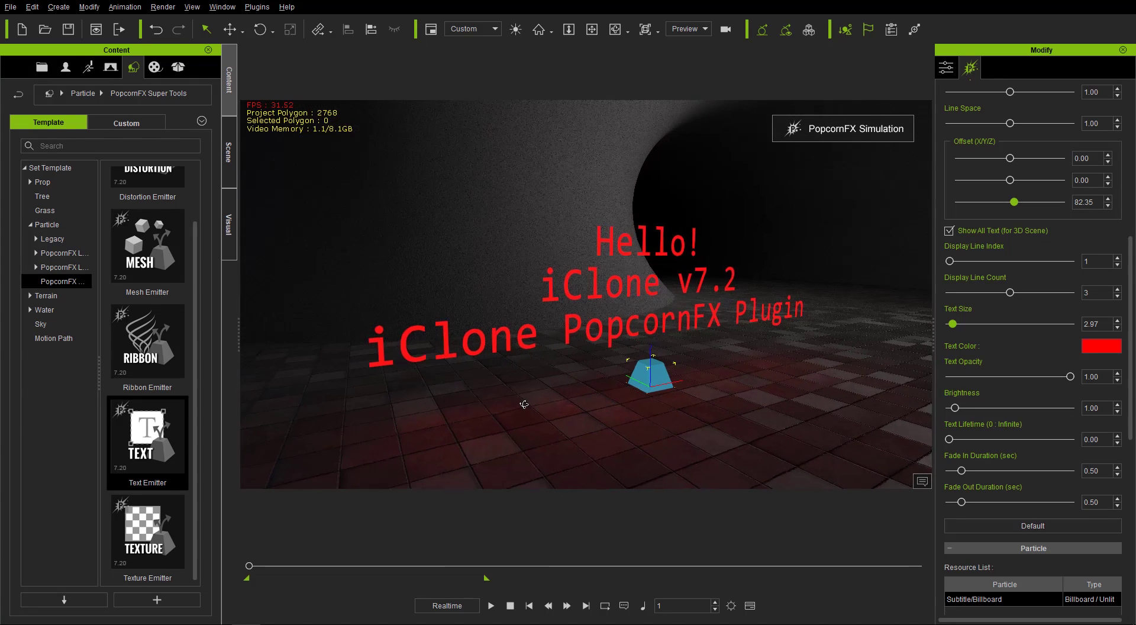
- Set the text color to yellow (#fff827)
{"action": "left_click", "coordinate": [1095, 345]}
{"action": "left_click", "coordinate": [665, 217]}
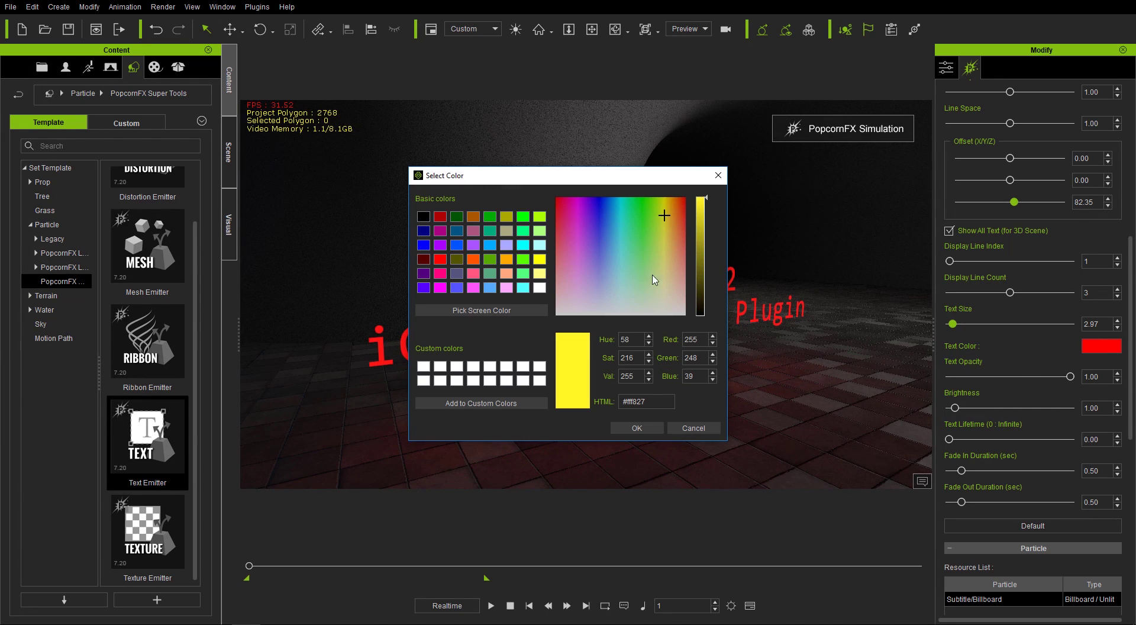
{"action": "left_click", "coordinate": [647, 426]}
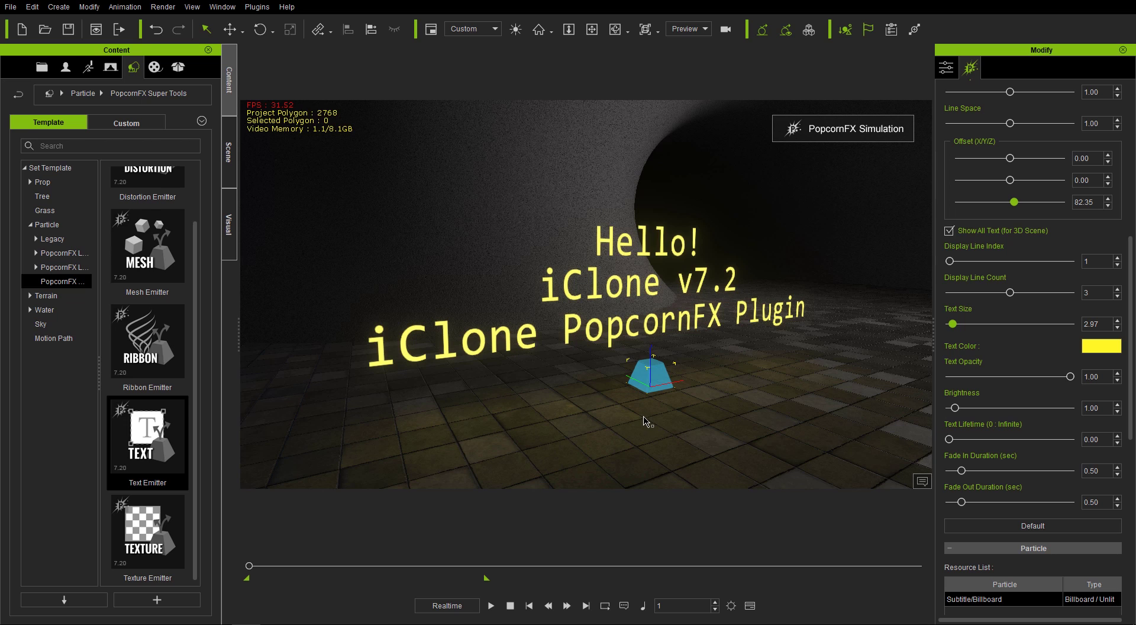
- Try moving the text emitter along its Y axis, and reset its Y position to 0
{"action": "key", "text": "w"}
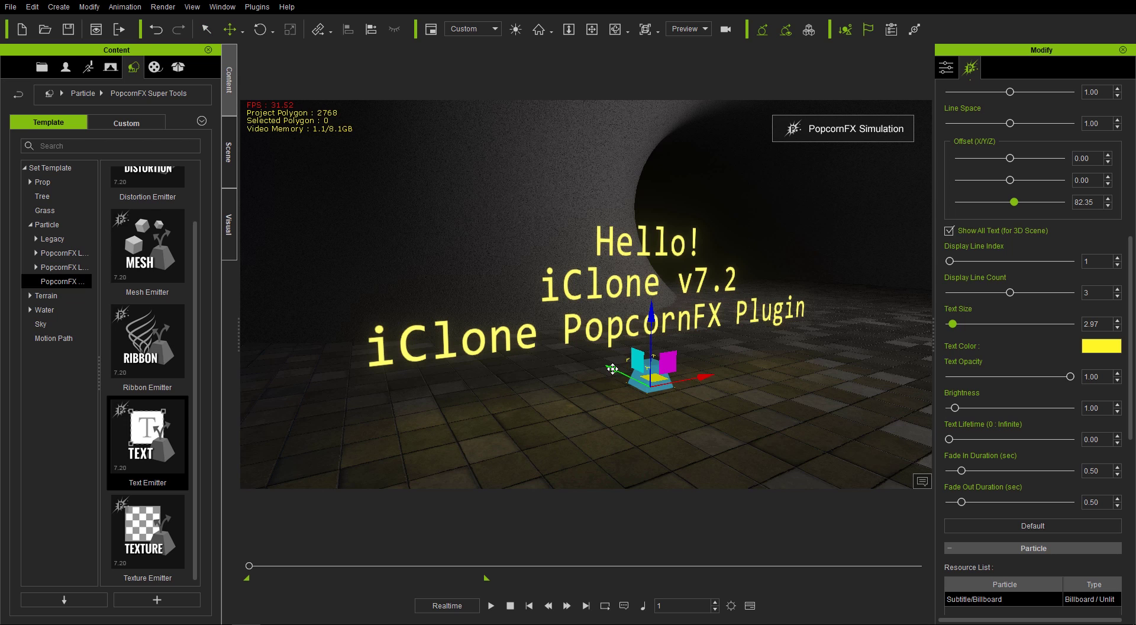
{"action": "left_click_drag", "start_coordinate": [613, 368], "coordinate": [643, 391]}
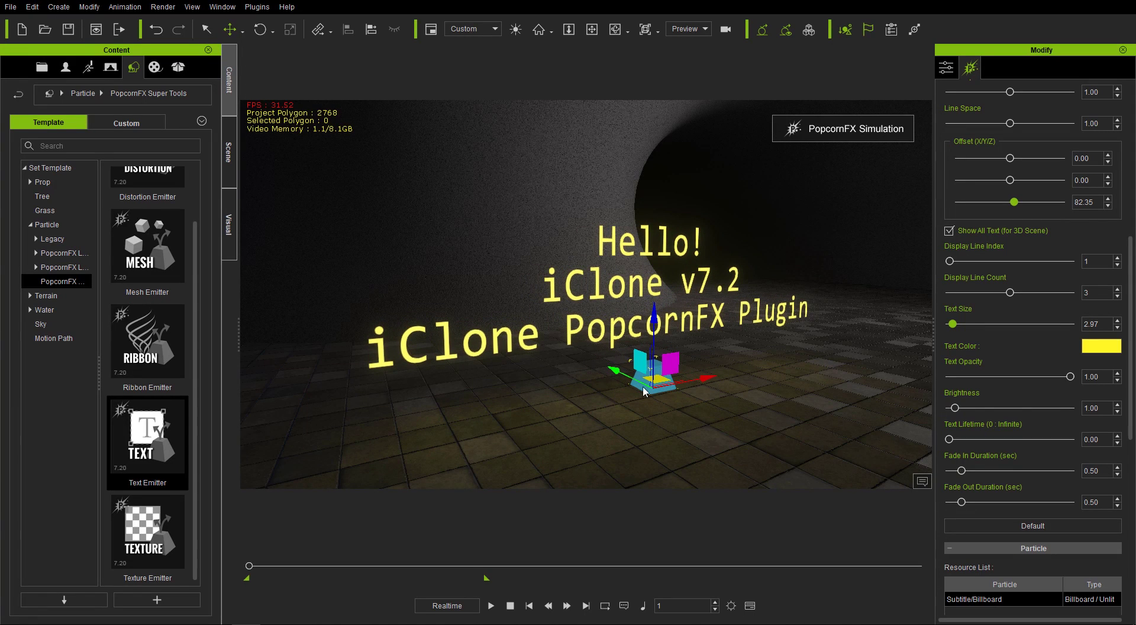
{"action": "left_click", "coordinate": [946, 67]}
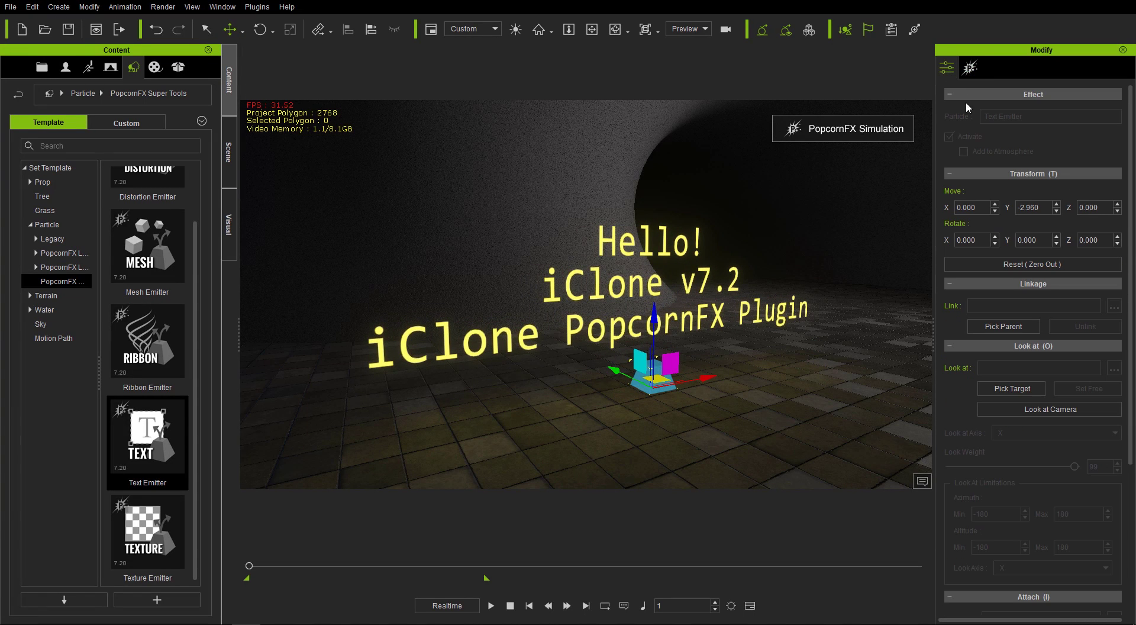
{"action": "left_click", "coordinate": [1044, 206]}
{"action": "type", "text": "0"}
{"action": "key", "text": "Return"}
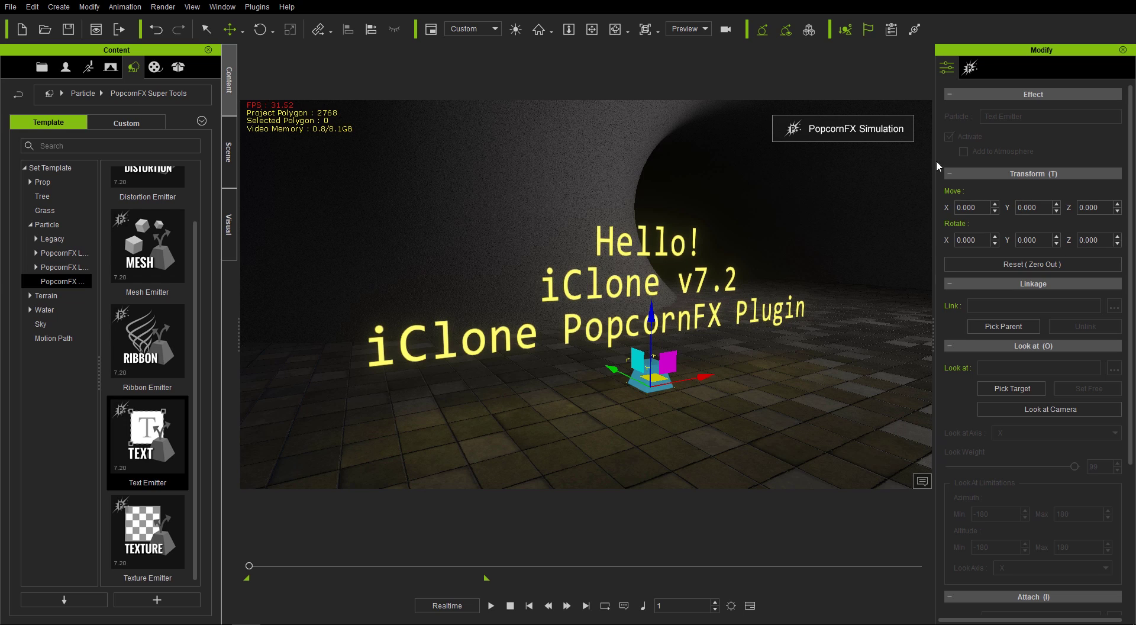
- Test the text opacity, leaving it at 1.00, and try a text brightness of about 2.08
{"action": "left_click", "coordinate": [976, 68]}
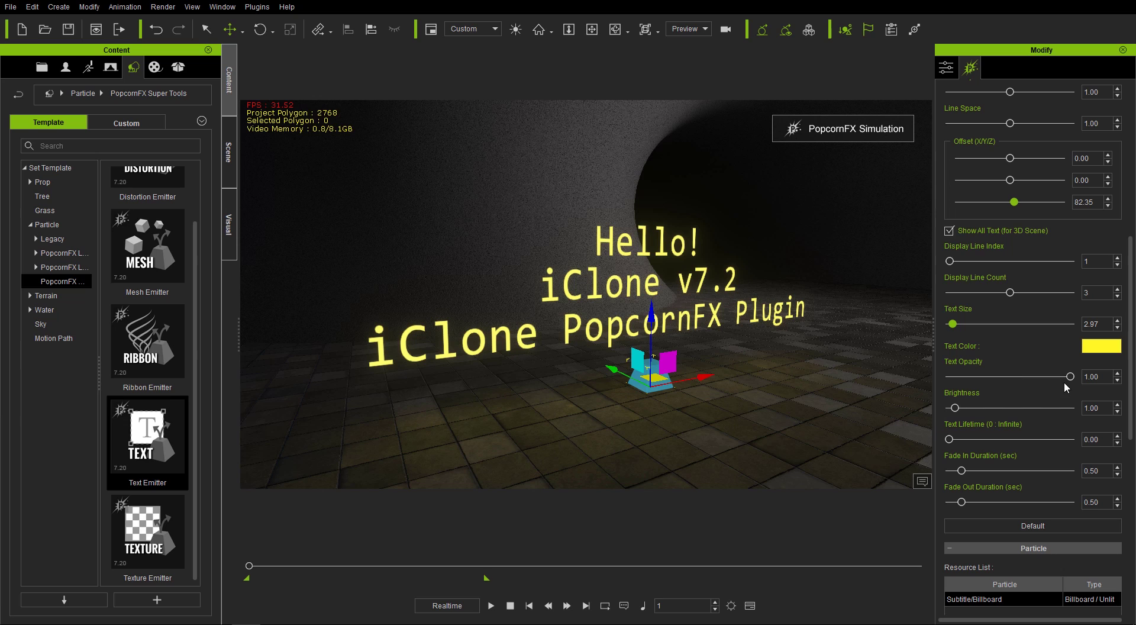
{"action": "mouse_move", "coordinate": [1057, 378]}
{"action": "left_mouse_down"}
{"action": "mouse_move", "coordinate": [953, 384]}
{"action": "mouse_move", "coordinate": [1077, 387]}
{"action": "left_mouse_up"}
{"action": "mouse_move", "coordinate": [954, 407]}
{"action": "left_mouse_down"}
{"action": "mouse_move", "coordinate": [976, 408]}
{"action": "mouse_move", "coordinate": [955, 409]}
{"action": "mouse_move", "coordinate": [967, 408]}
{"action": "left_mouse_up"}
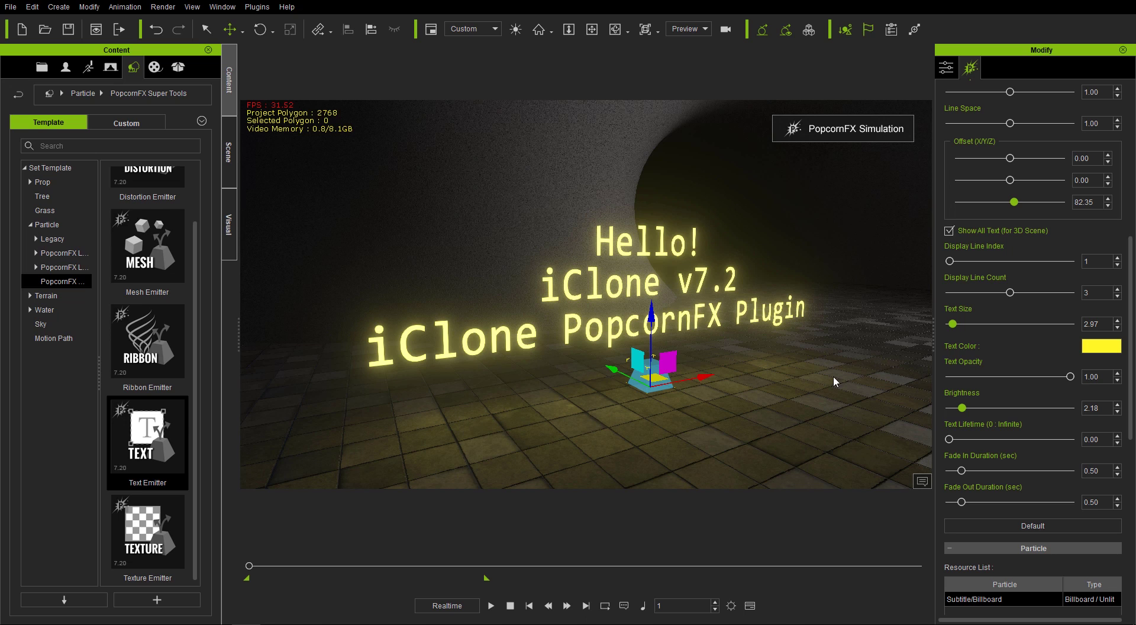
{"action": "mouse_move", "coordinate": [962, 407]}
{"action": "left_mouse_down"}
{"action": "mouse_move", "coordinate": [1006, 409]}
{"action": "mouse_move", "coordinate": [967, 409]}
{"action": "left_mouse_up"}
- Enable Exposure Bloom on the Subtitle/Billboard particle, compare the text with it off and on, and lower its strength to 6
{"action": "left_click_drag", "start_coordinate": [1131, 366], "coordinate": [1132, 546]}
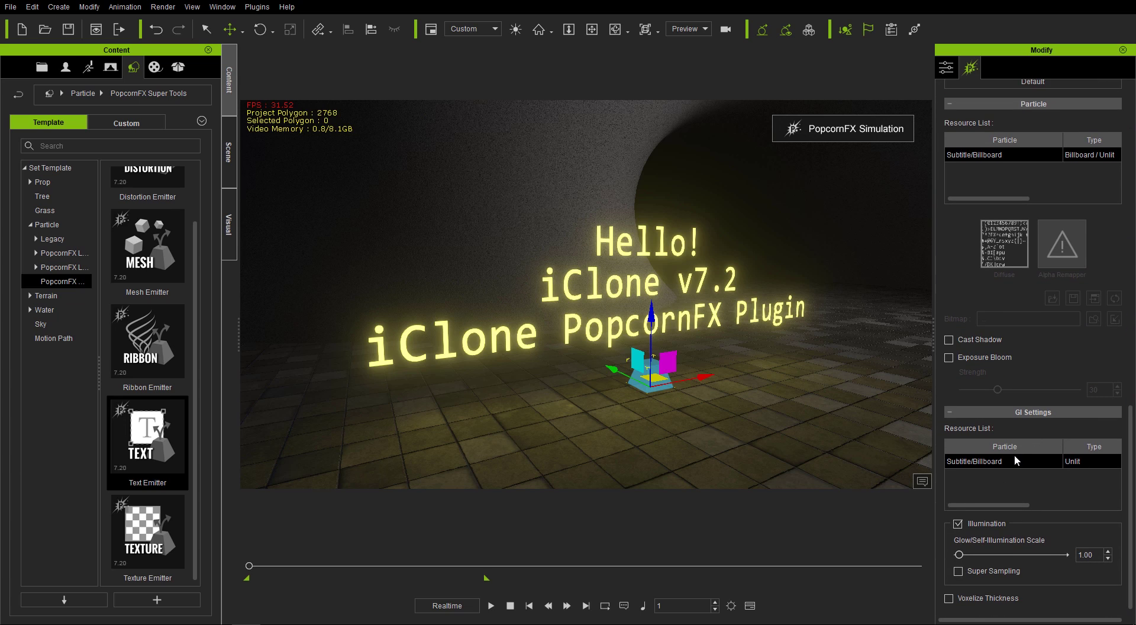
{"action": "left_click", "coordinate": [974, 357]}
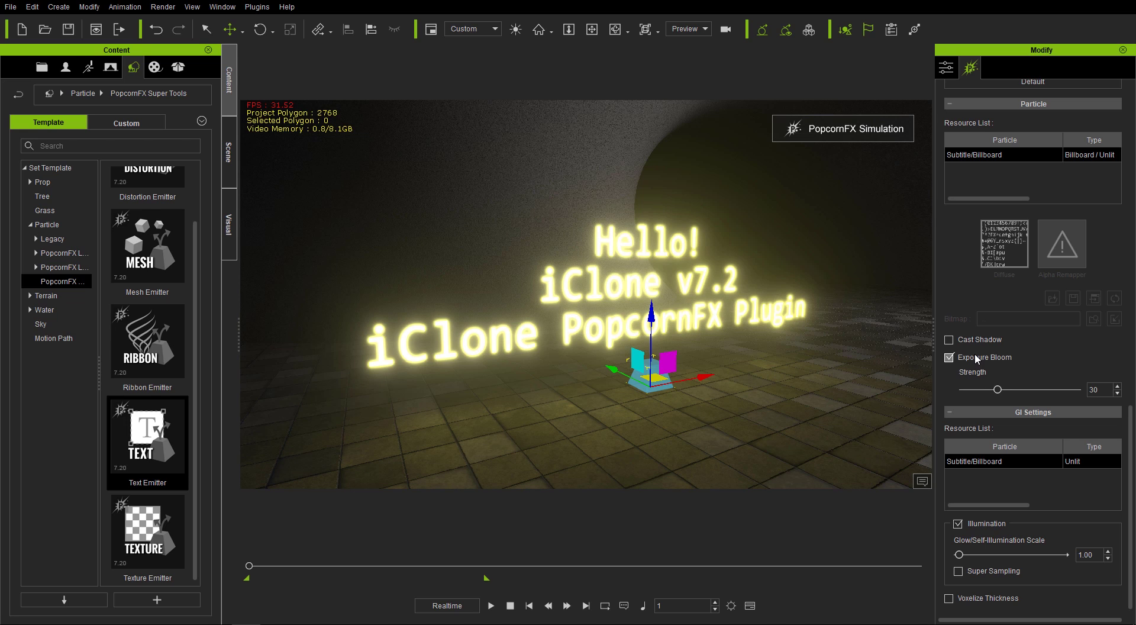
{"action": "mouse_move", "coordinate": [998, 389]}
{"action": "left_mouse_down"}
{"action": "mouse_move", "coordinate": [971, 390]}
{"action": "mouse_move", "coordinate": [1043, 393]}
{"action": "mouse_move", "coordinate": [983, 394]}
{"action": "left_mouse_up"}
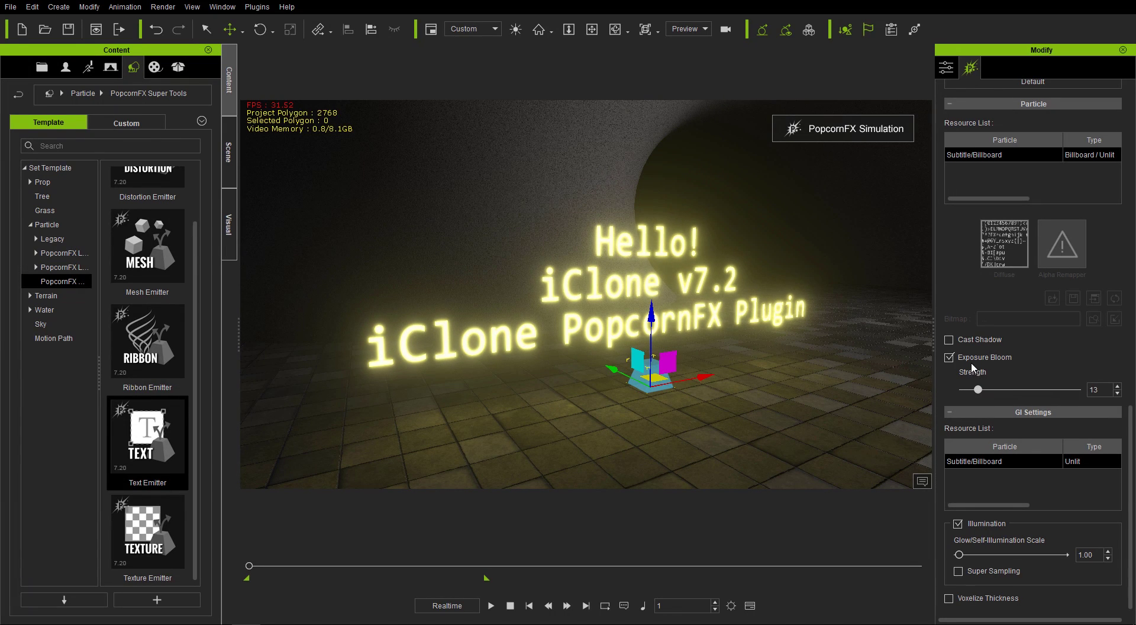
{"action": "left_click", "coordinate": [949, 357]}
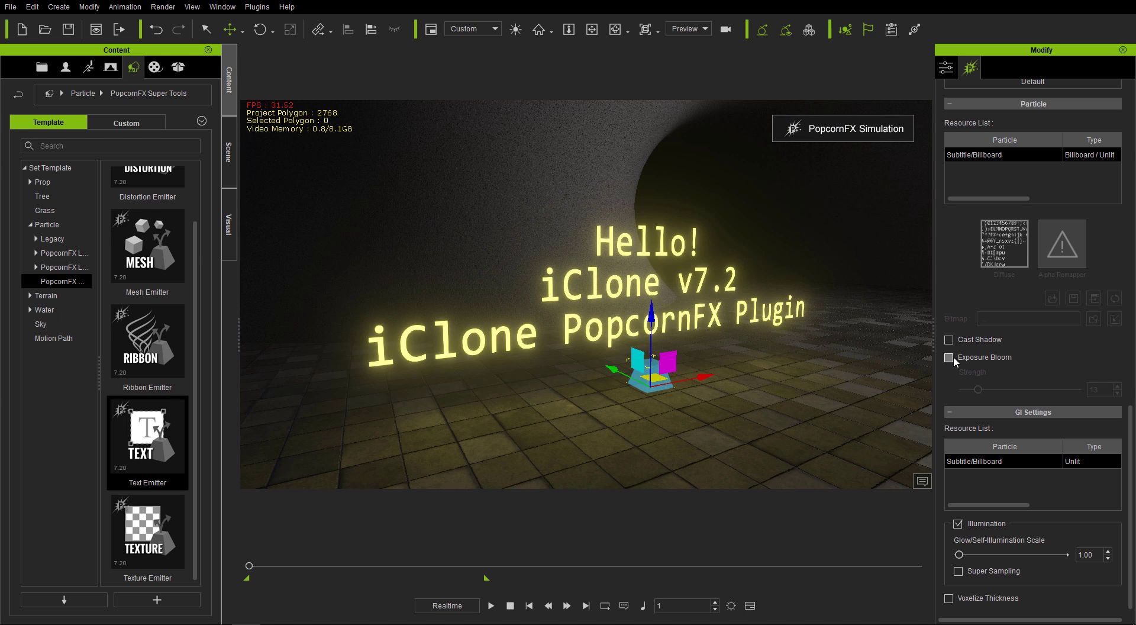
{"action": "left_click", "coordinate": [950, 358]}
{"action": "left_click_drag", "start_coordinate": [980, 393], "coordinate": [970, 392]}
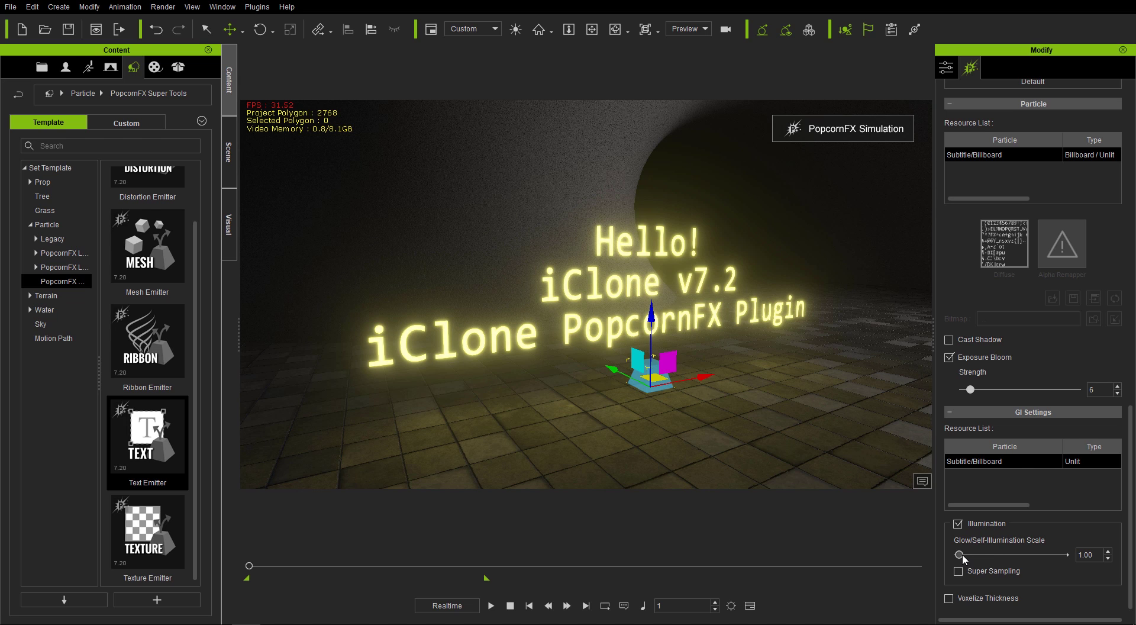
- Set the Glow/Self-Illumination Scale to about 5.27 and the Exposure Bloom strength to 2
{"action": "left_click_drag", "start_coordinate": [960, 555], "coordinate": [974, 553]}
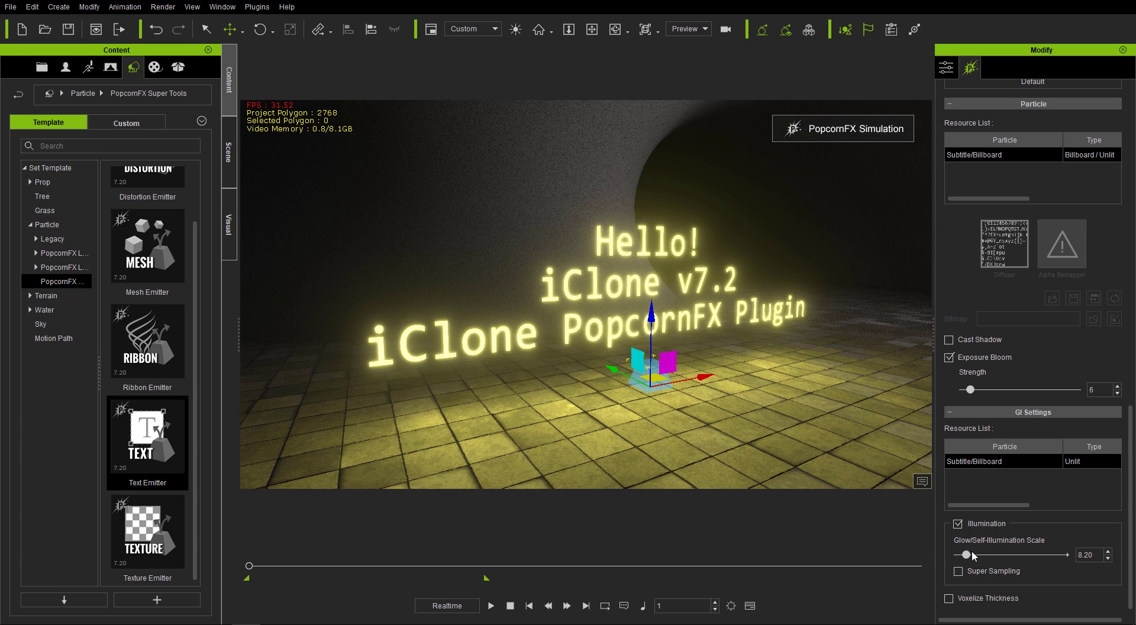
{"action": "mouse_move", "coordinate": [972, 552]}
{"action": "left_mouse_down"}
{"action": "mouse_move", "coordinate": [991, 551]}
{"action": "mouse_move", "coordinate": [966, 553]}
{"action": "left_mouse_up"}
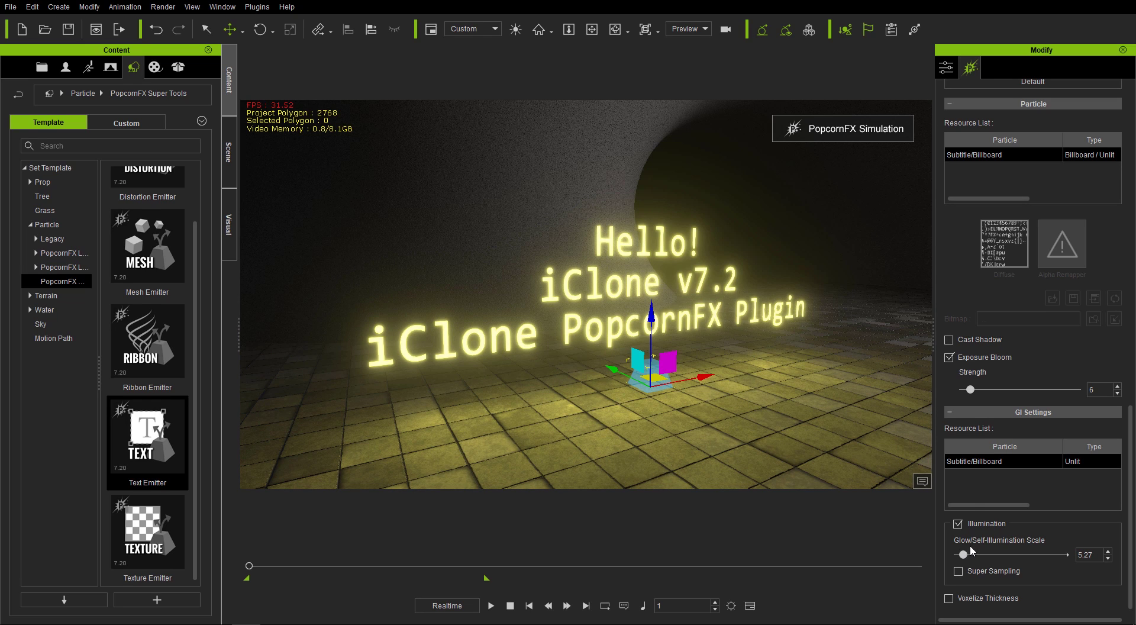
{"action": "left_click_drag", "start_coordinate": [970, 389], "coordinate": [971, 393]}
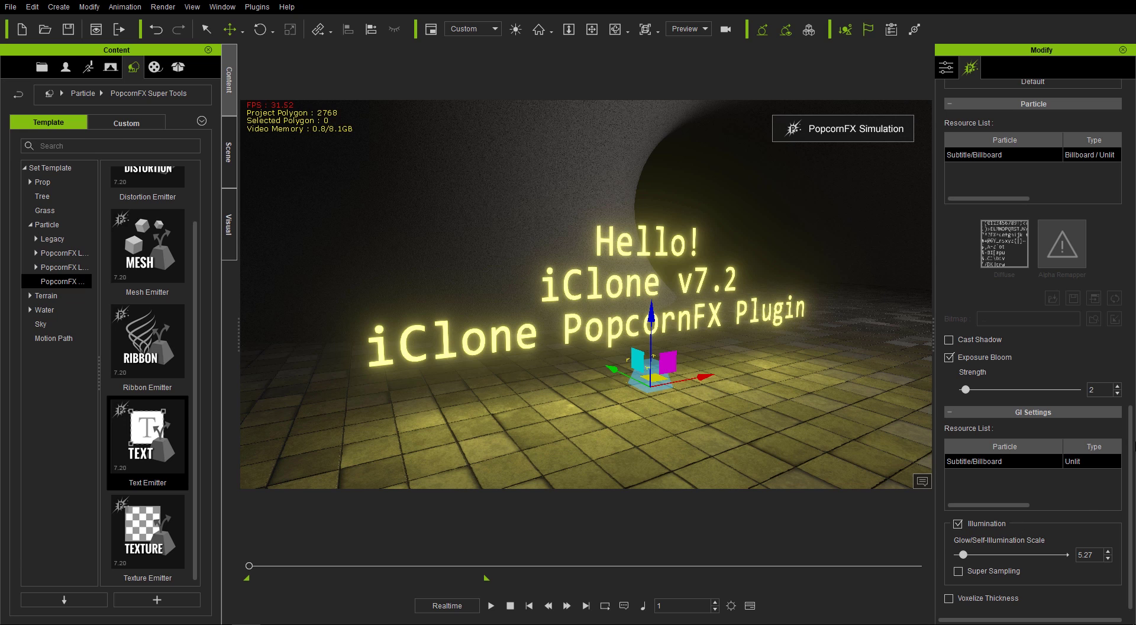
- Reduce the text brightness to about 1.19
{"action": "scroll", "coordinate": [965, 307], "scroll_direction": "up", "scroll_amount": 5}
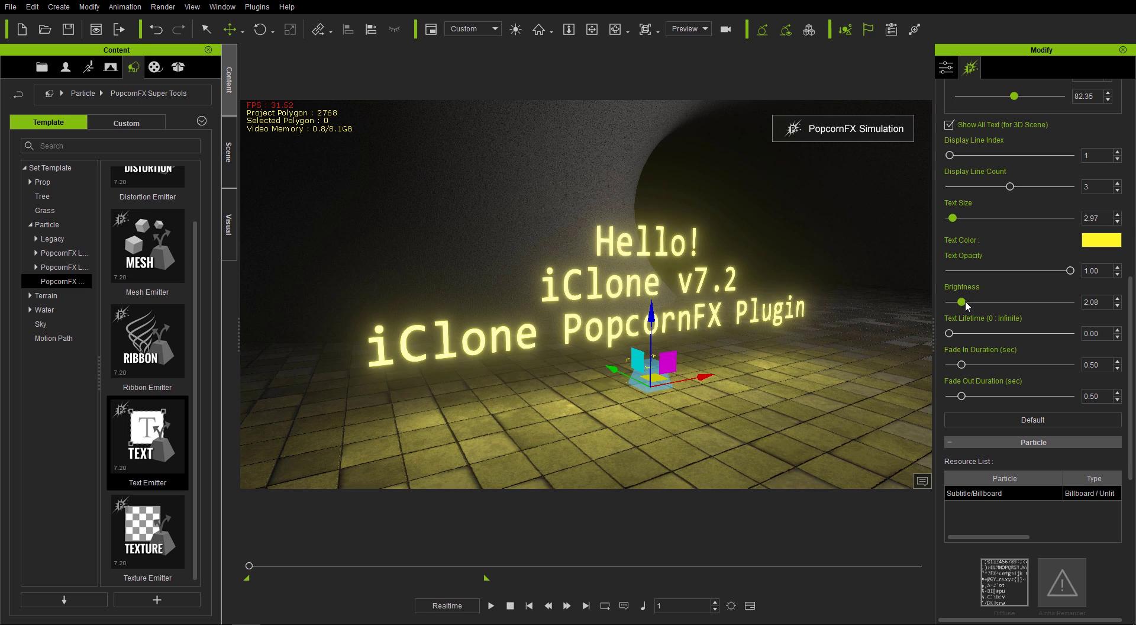
{"action": "left_click_drag", "start_coordinate": [966, 302], "coordinate": [961, 303]}
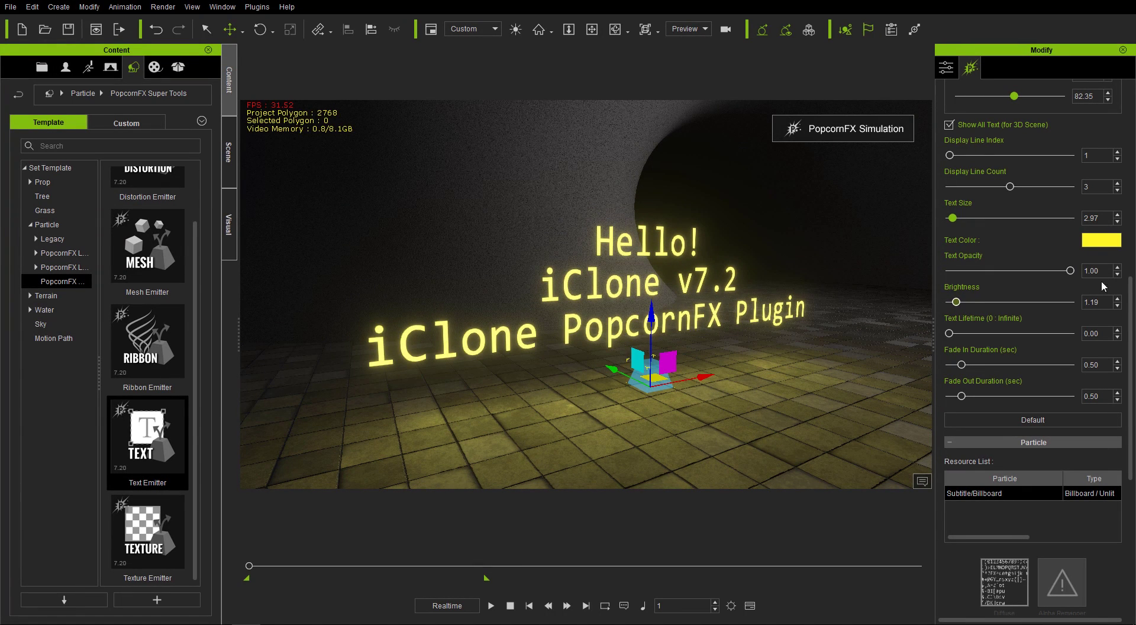
{"action": "mouse_move", "coordinate": [1133, 298]}
{"action": "left_mouse_down"}
{"action": "mouse_move", "coordinate": [1134, 217]}
{"action": "mouse_move", "coordinate": [1134, 288]}
{"action": "left_mouse_up"}
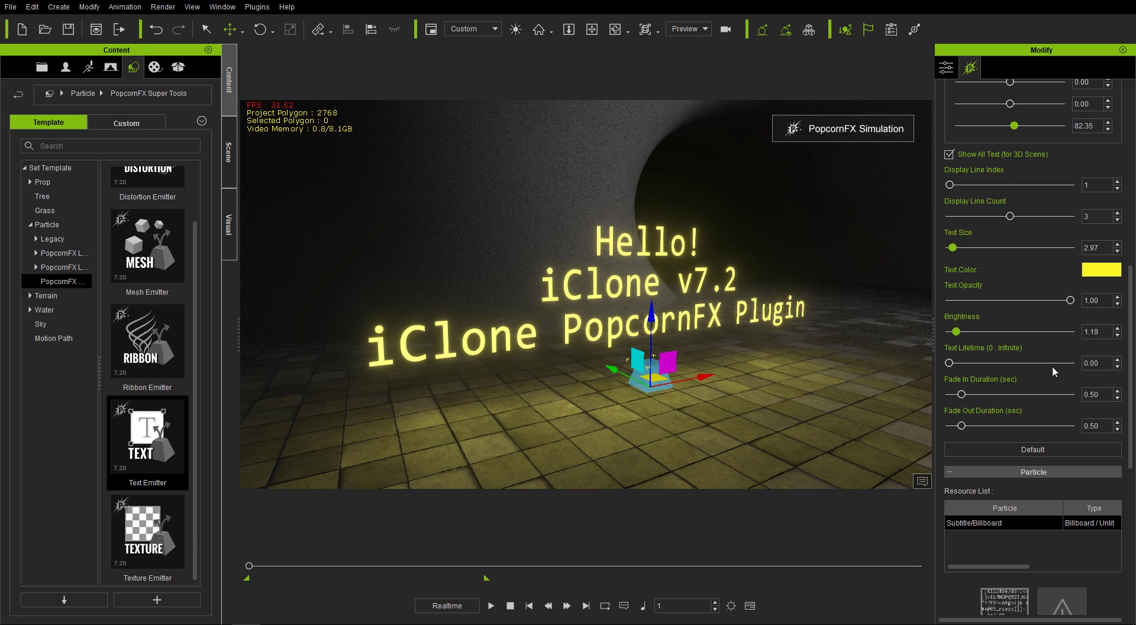
- Set the Text Lifetime to 3 seconds, play the animation to check it, and return to the first frame
{"action": "double_click", "coordinate": [1091, 363]}
{"action": "type", "text": "3"}
{"action": "key", "text": "Return"}
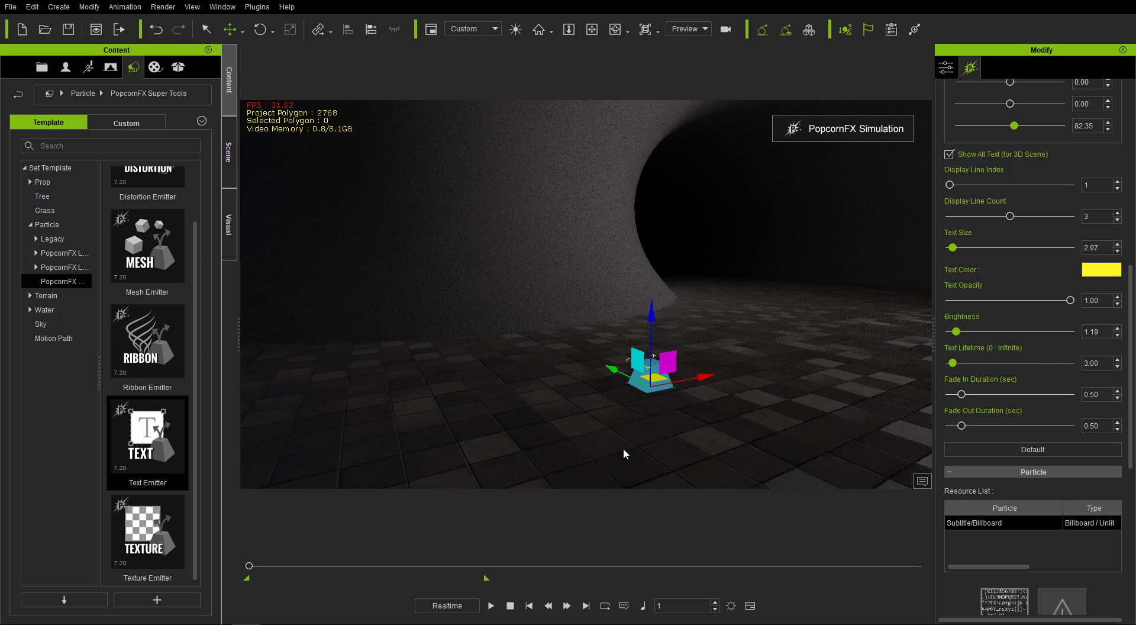
{"action": "key", "text": "space"}
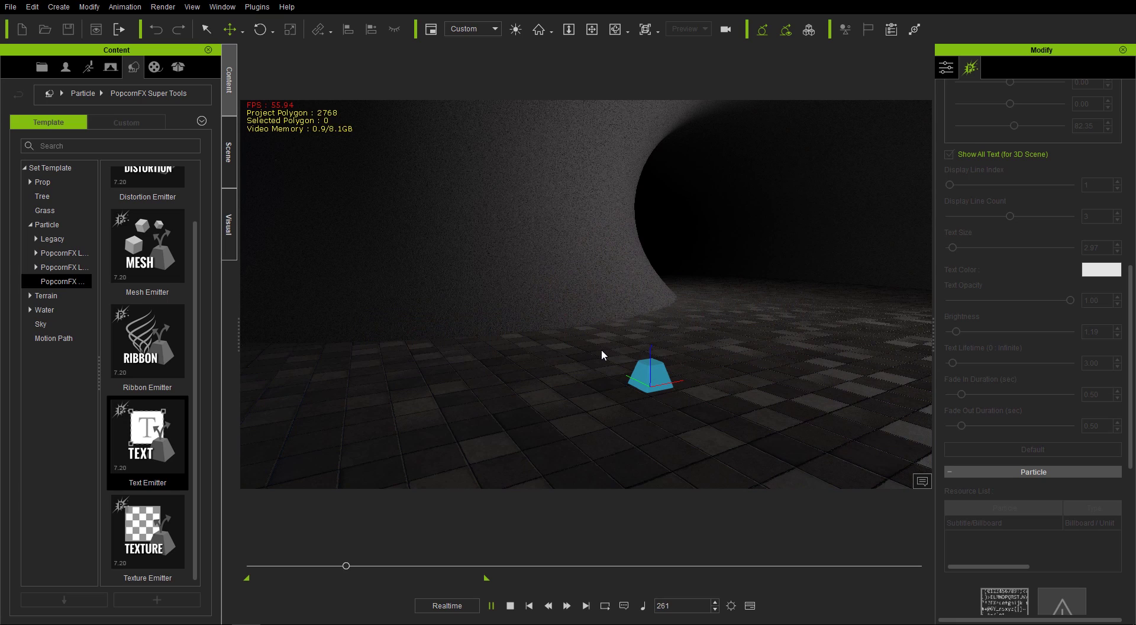
{"action": "key", "text": "space"}
{"action": "key", "text": "Home"}
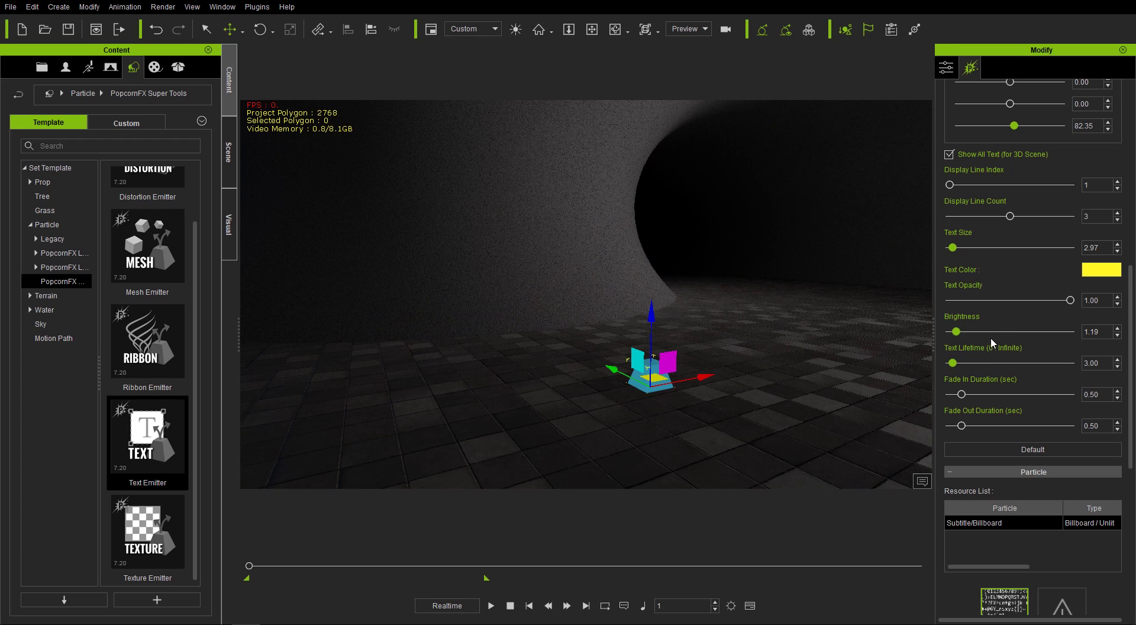
- Try a Fade In Duration and a Fade Out Duration of 2 seconds each
{"action": "left_click", "coordinate": [1090, 394]}
{"action": "type", "text": "2"}
{"action": "key", "text": "Return"}
{"action": "left_click", "coordinate": [1090, 425]}
{"action": "type", "text": "2"}
{"action": "key", "text": "Return"}
- Try a Text Lifetime of 6 seconds to compare it with the fade durations
{"action": "left_click", "coordinate": [1102, 363]}
{"action": "left_click", "coordinate": [1089, 395]}
{"action": "left_click", "coordinate": [1089, 426]}
{"action": "left_click", "coordinate": [1100, 363]}
{"action": "double_click", "coordinate": [1099, 363]}
{"action": "type", "text": "6"}
{"action": "key", "text": "Return"}
- Set the Text Lifetime to 3 seconds and both the Fade In and Fade Out durations to 0.5
{"action": "double_click", "coordinate": [1092, 362]}
{"action": "type", "text": "3"}
{"action": "key", "text": "Tab"}
{"action": "type", "text": "0.5"}
{"action": "key", "text": "Tab"}
{"action": "type", "text": "0.5"}
{"action": "key", "text": "Tab"}
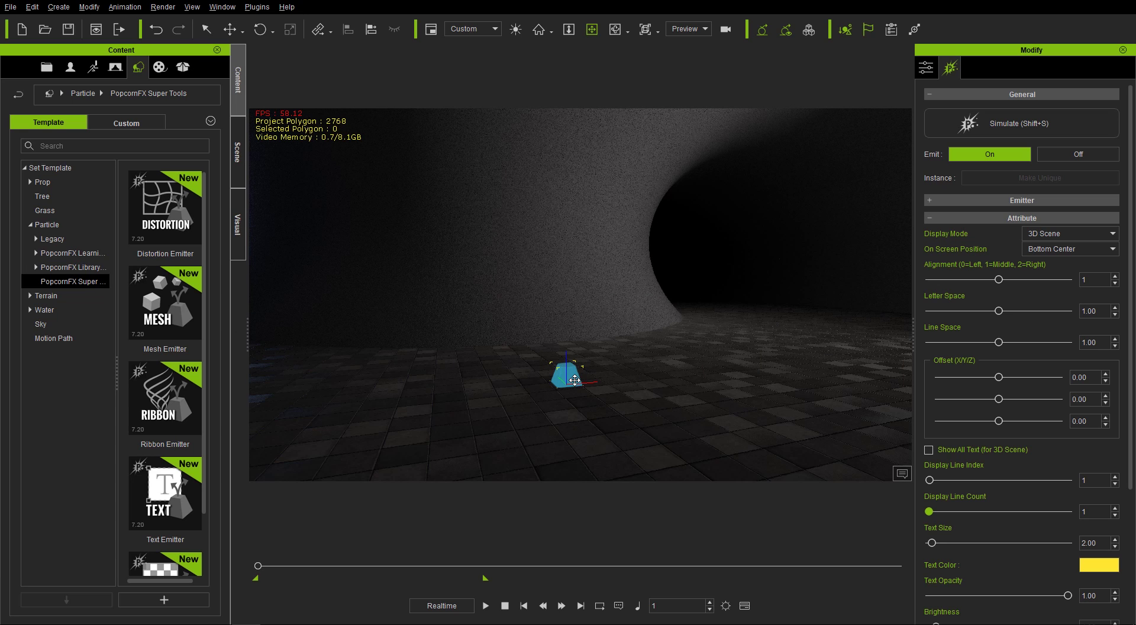
- Open the Timeline and review which Text Emitter tracks and attribute tracks are displayed
{"action": "key", "text": "F3"}
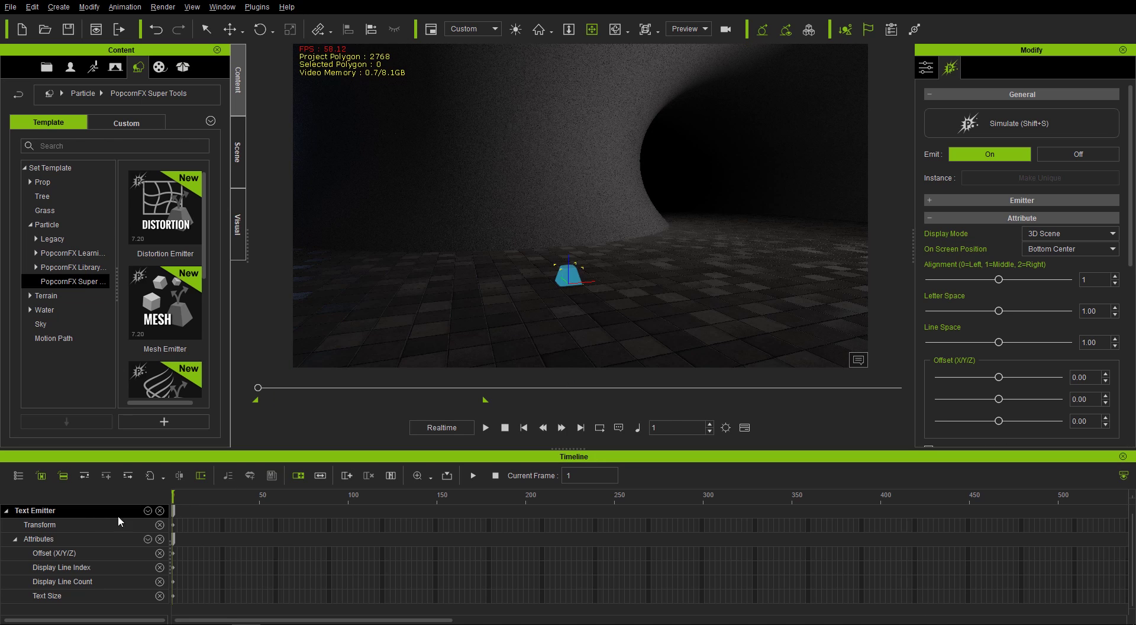
{"action": "left_click", "coordinate": [150, 512]}
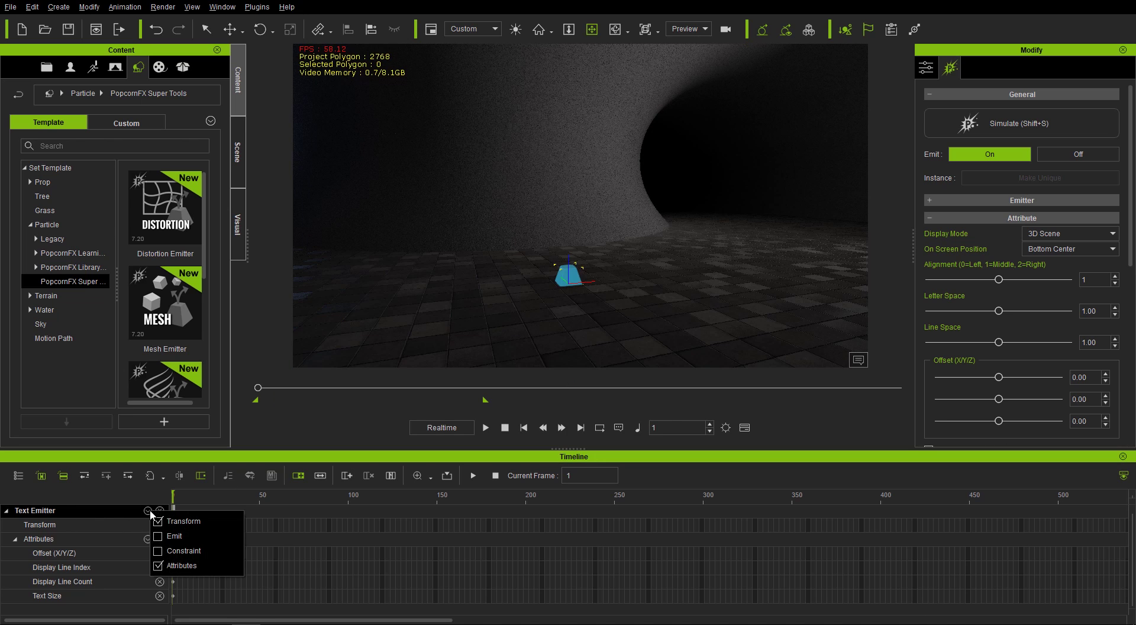
{"action": "left_click", "coordinate": [158, 565]}
{"action": "left_click", "coordinate": [158, 566]}
{"action": "left_click", "coordinate": [187, 460]}
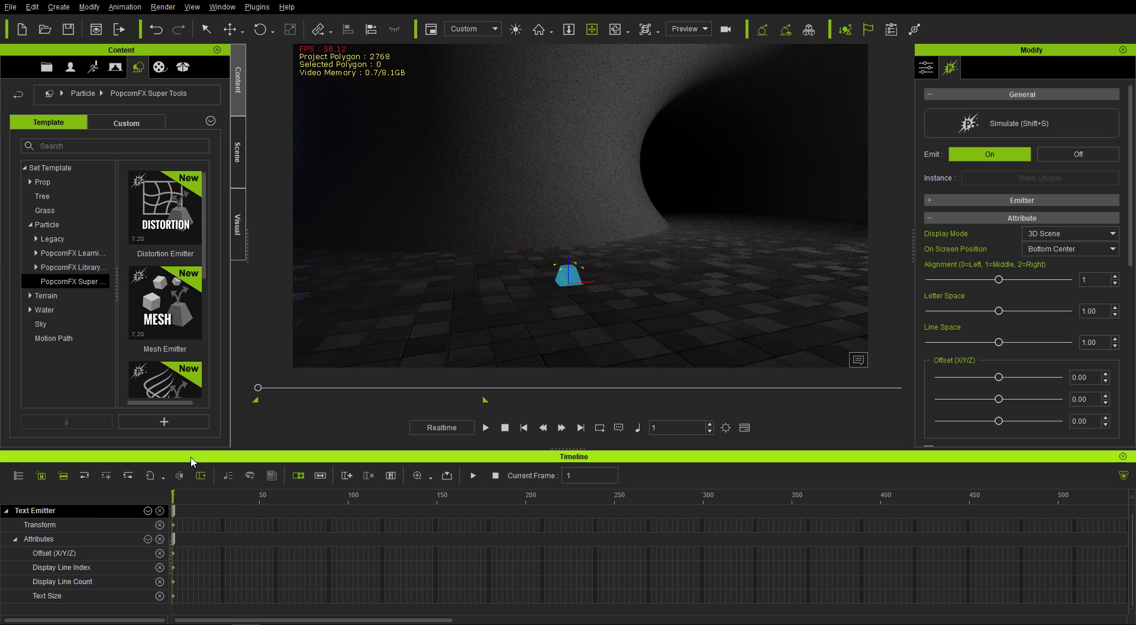
{"action": "left_click", "coordinate": [146, 538]}
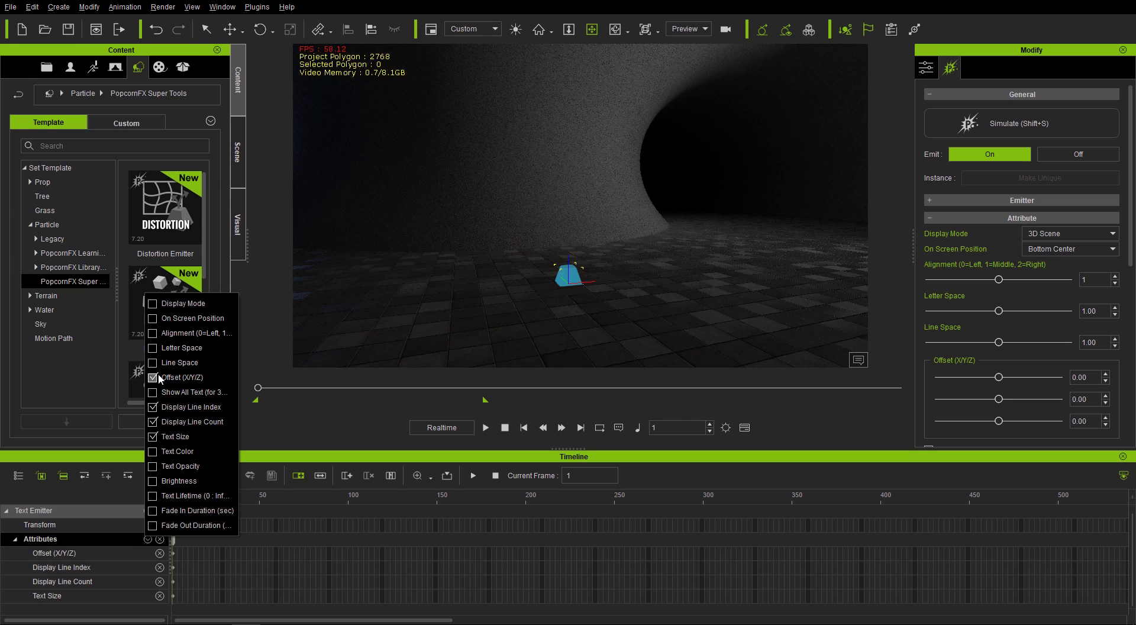
{"action": "left_click", "coordinate": [250, 460]}
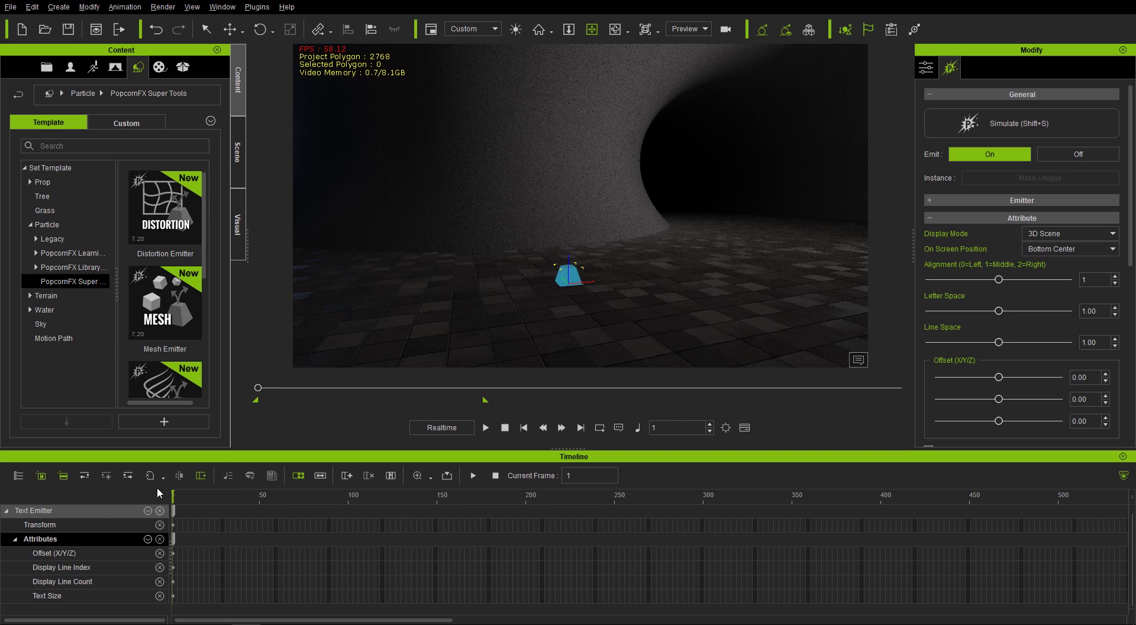
- Turn on PopcornFX simulation and key a Z offset of 60 for the text at frame 200
{"action": "key", "text": "shift+s"}
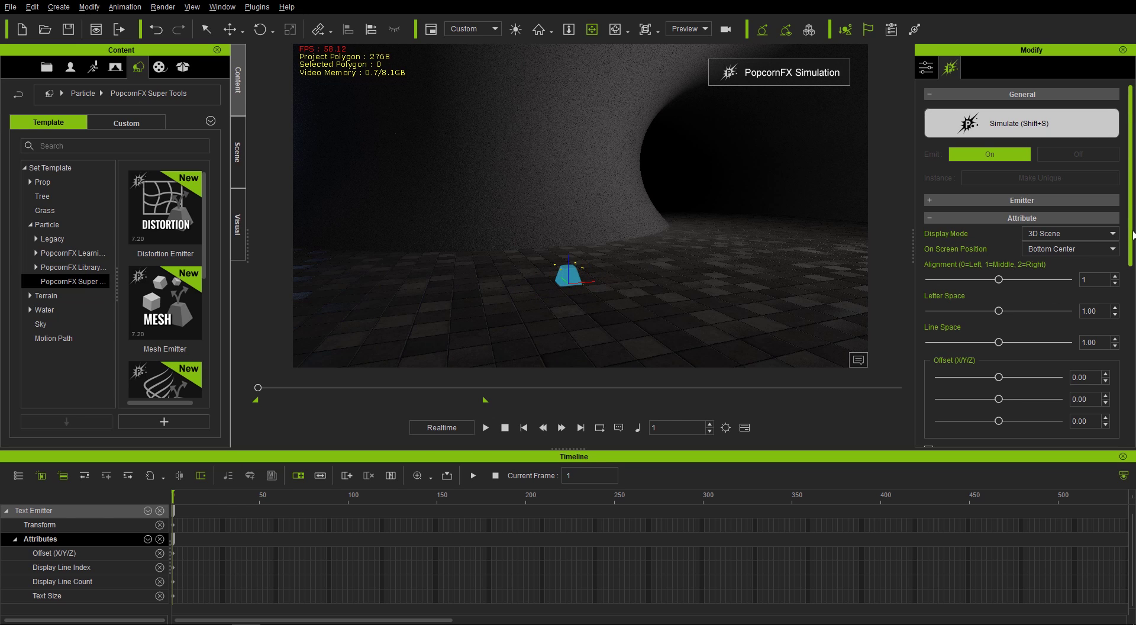
{"action": "scroll", "coordinate": [1092, 356], "scroll_direction": "down", "scroll_amount": 5}
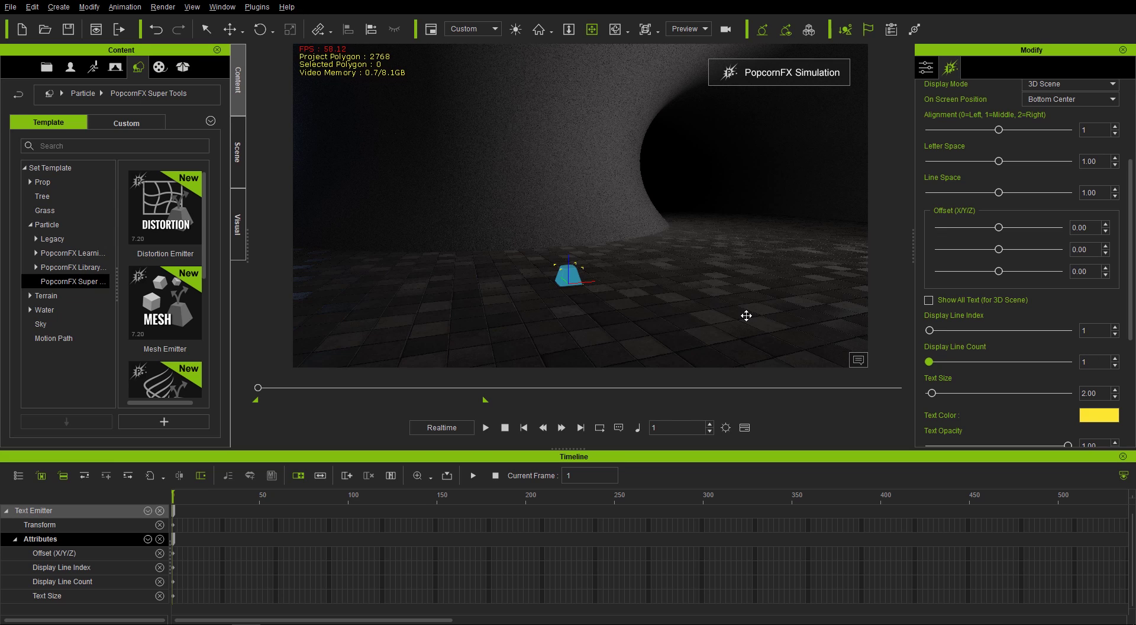
{"action": "scroll", "coordinate": [1132, 227], "scroll_direction": "up", "scroll_amount": 3}
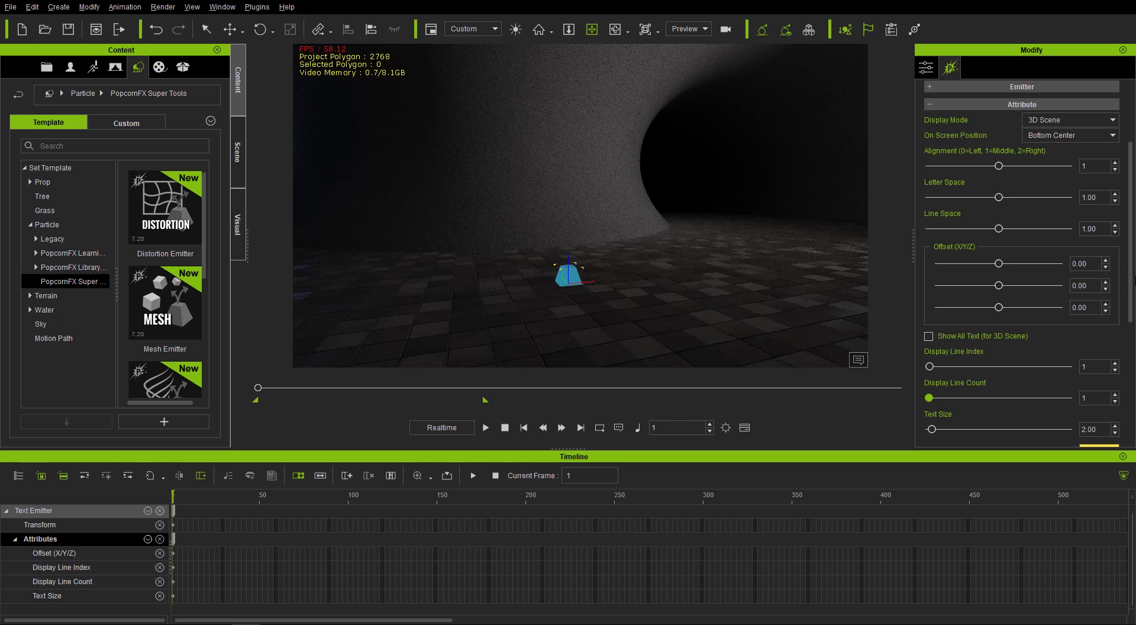
{"action": "left_click_drag", "start_coordinate": [1131, 275], "coordinate": [1132, 285]}
{"action": "left_click_drag", "start_coordinate": [340, 495], "coordinate": [527, 494]}
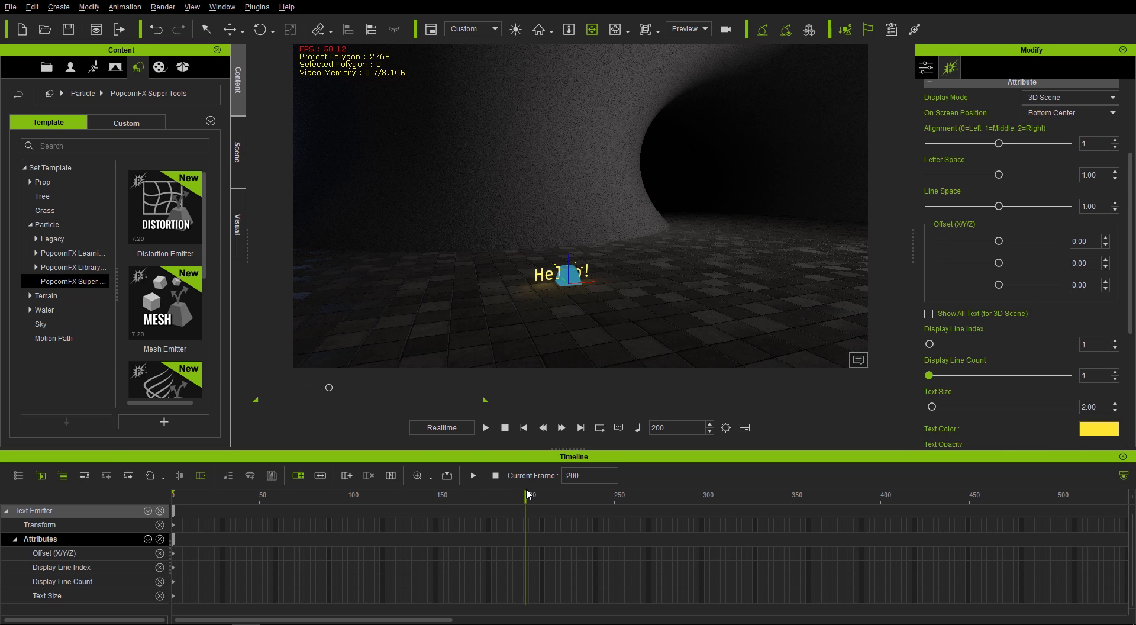
{"action": "left_click", "coordinate": [1077, 287]}
{"action": "type", "text": "60"}
{"action": "key", "text": "Return"}
- Key the Text Size at 5 on frame 200
{"action": "left_click_drag", "start_coordinate": [1132, 303], "coordinate": [1133, 406]}
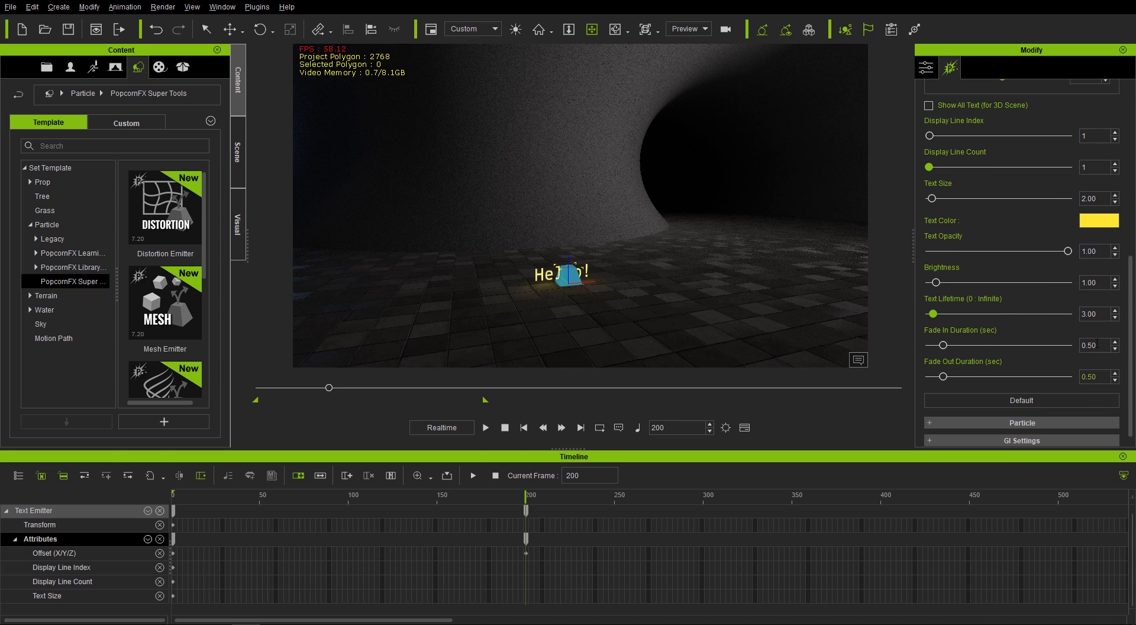
{"action": "left_click_drag", "start_coordinate": [1131, 319], "coordinate": [1134, 256]}
{"action": "left_click", "coordinate": [1078, 315]}
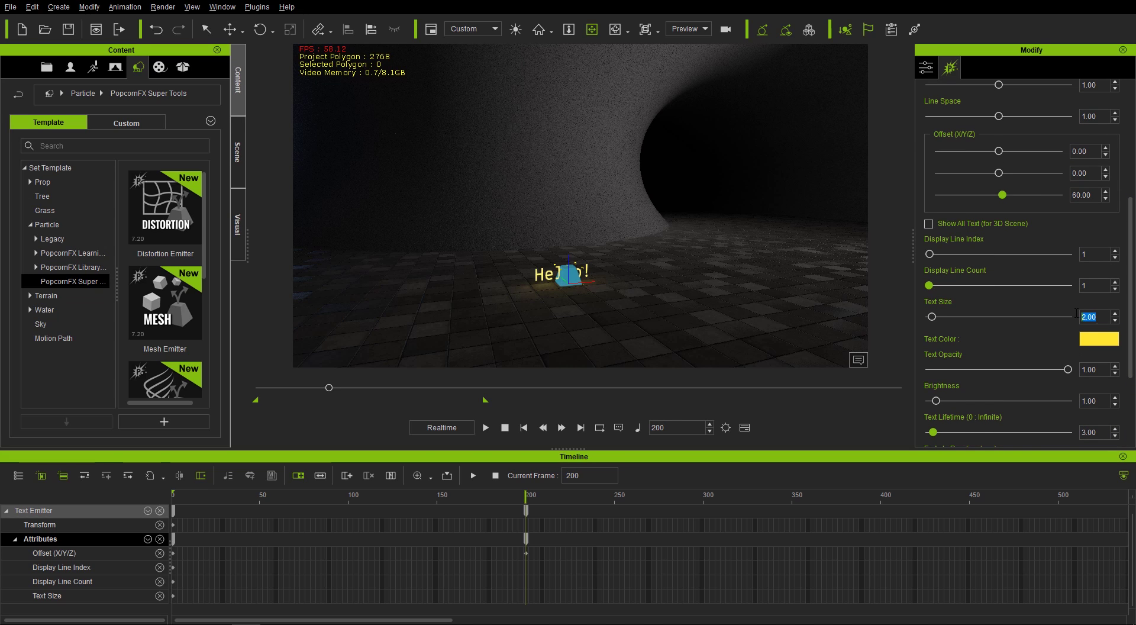
{"action": "type", "text": "5"}
{"action": "key", "text": "Return"}
- Scrub through the text animation, then copy the attribute keys at frames 1 and 200 and paste them at frame 204
{"action": "left_click_drag", "start_coordinate": [195, 496], "coordinate": [532, 443]}
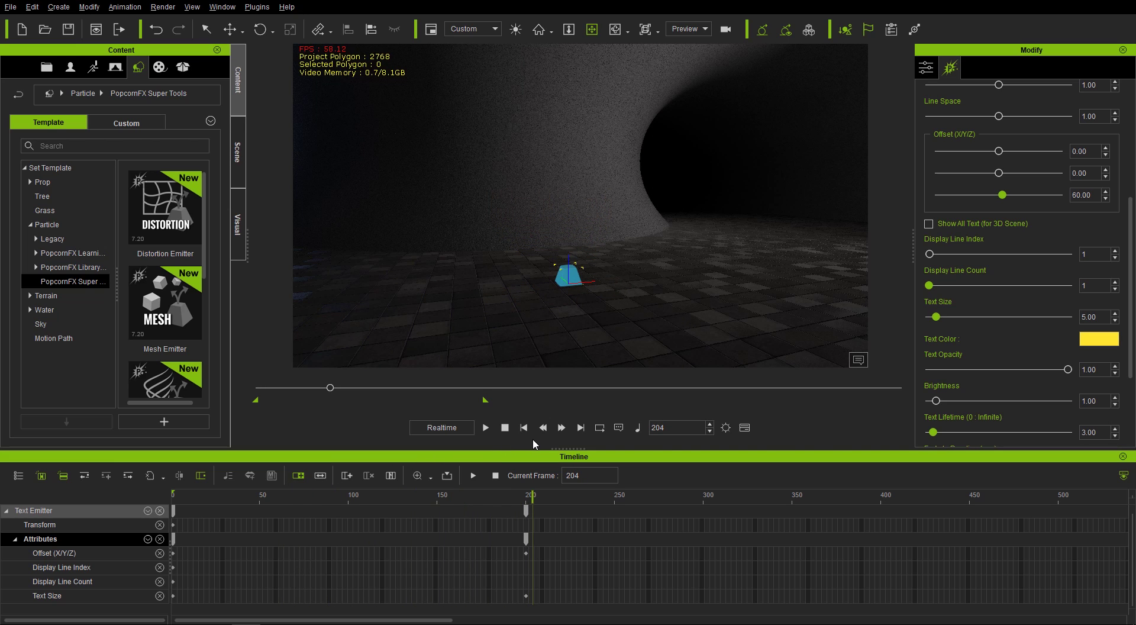
{"action": "left_click", "coordinate": [526, 537]}
{"action": "left_click", "coordinate": [173, 540]}
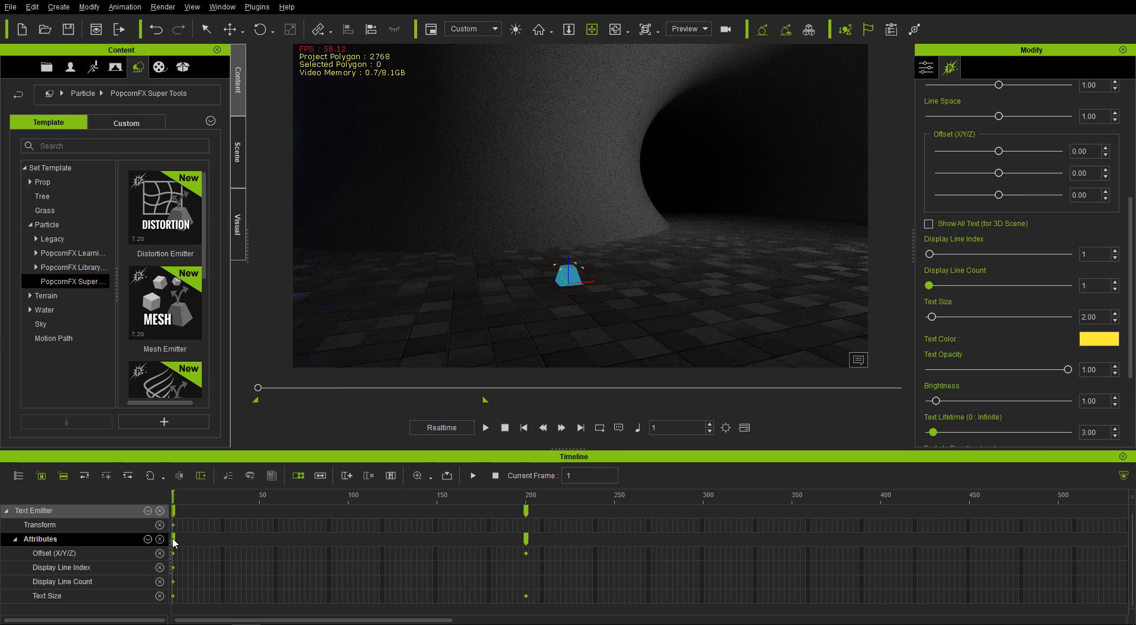
{"action": "right_click", "coordinate": [174, 541]}
{"action": "left_click", "coordinate": [228, 565]}
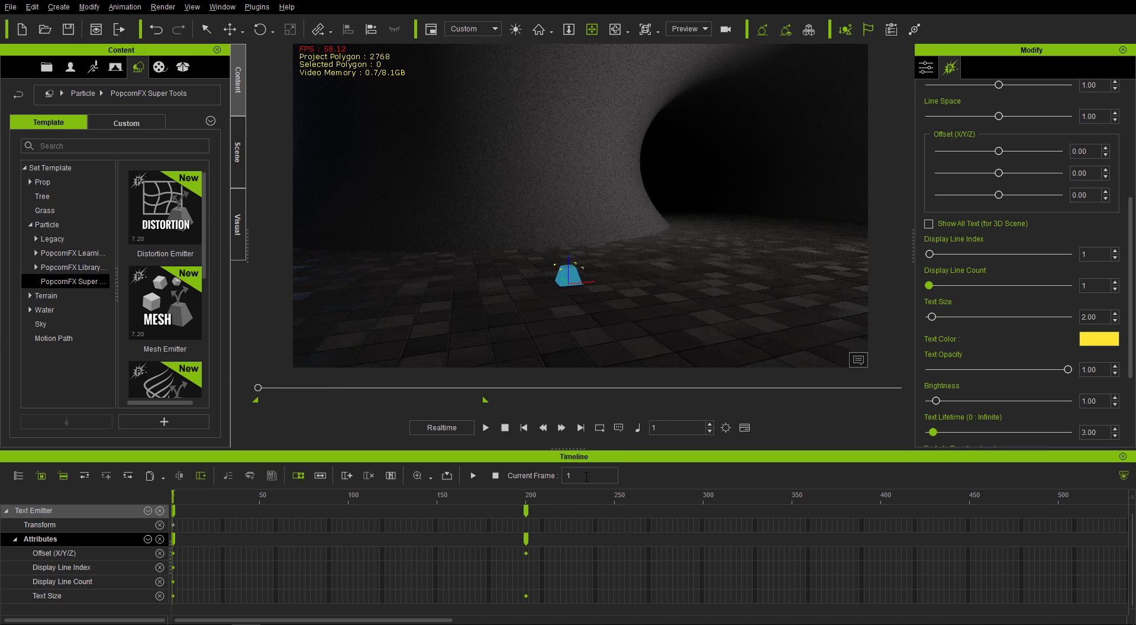
{"action": "left_click", "coordinate": [530, 499]}
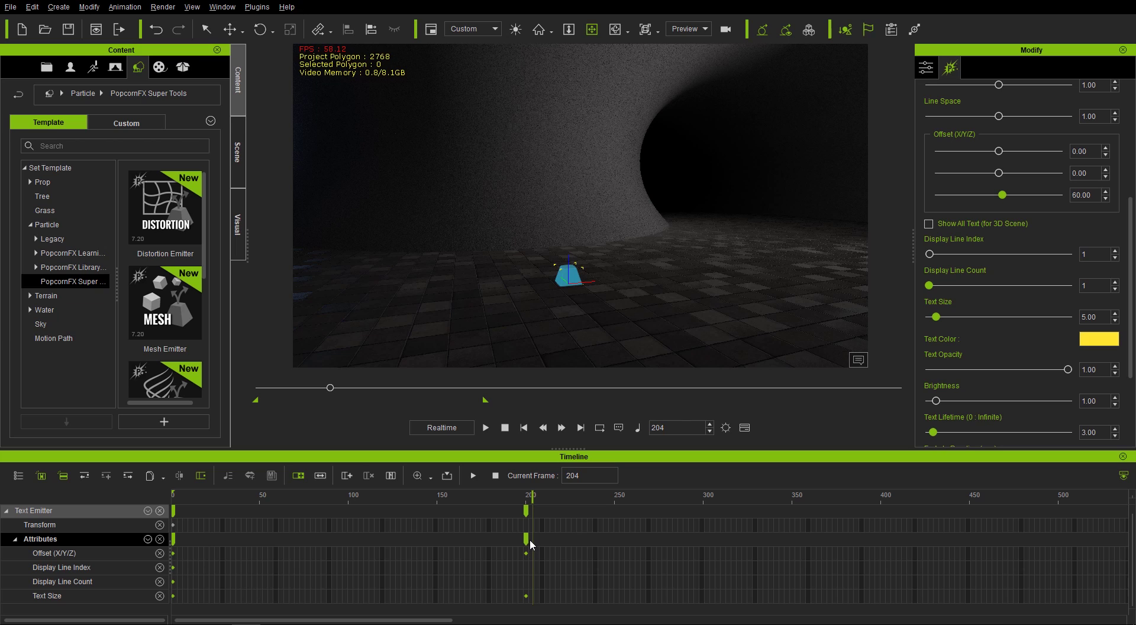
{"action": "key", "text": "ctrl+v"}
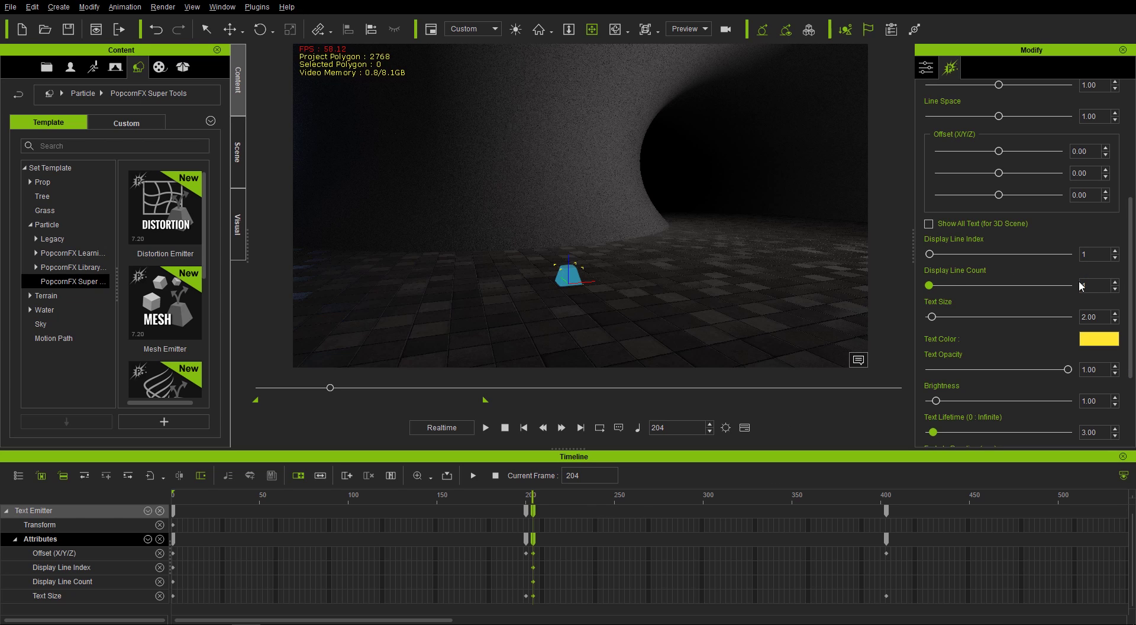
- At frame 204, set both the Display Line Index and Display Line Count to 2 and the Z offset to 30
{"action": "left_click", "coordinate": [1114, 258]}
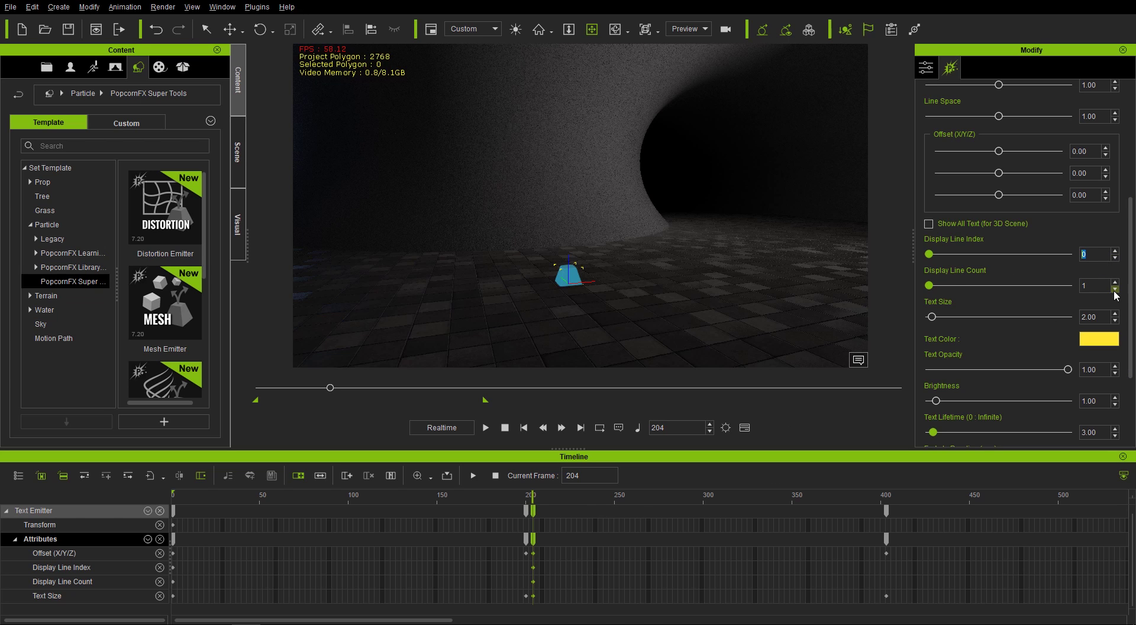
{"action": "left_click", "coordinate": [1115, 250]}
{"action": "left_click", "coordinate": [1115, 250]}
{"action": "left_click", "coordinate": [1115, 282]}
{"action": "left_click", "coordinate": [1093, 196]}
{"action": "type", "text": "30"}
{"action": "key", "text": "Return"}
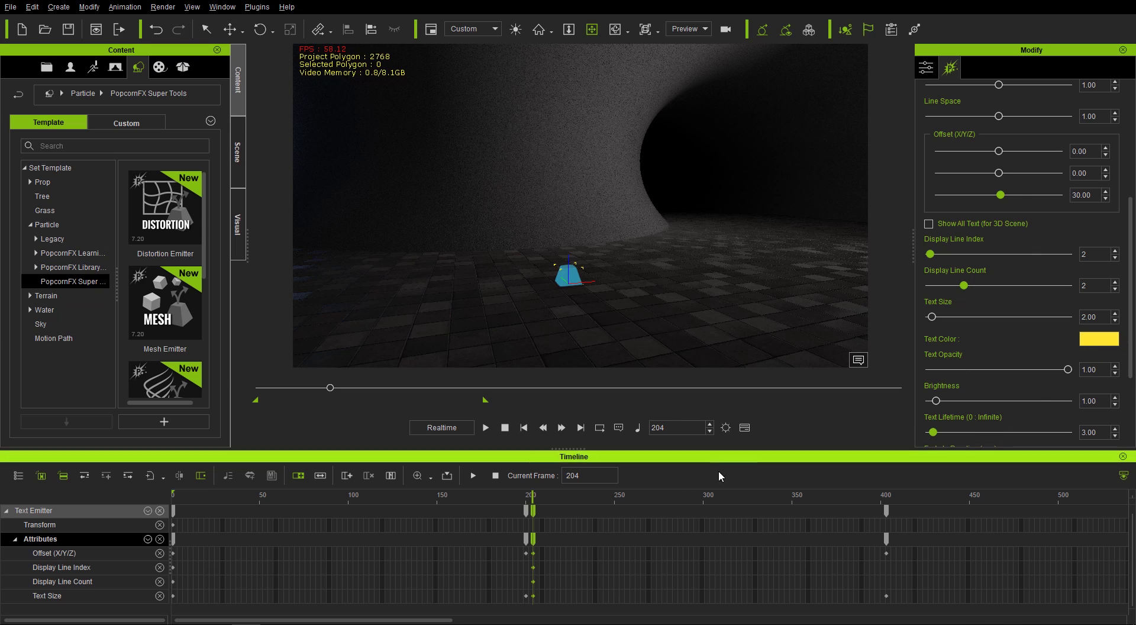
- Preview the second text group, set the Z offset to 100 at the frame 403 key, and play the animation
{"action": "left_click_drag", "start_coordinate": [535, 499], "coordinate": [836, 477]}
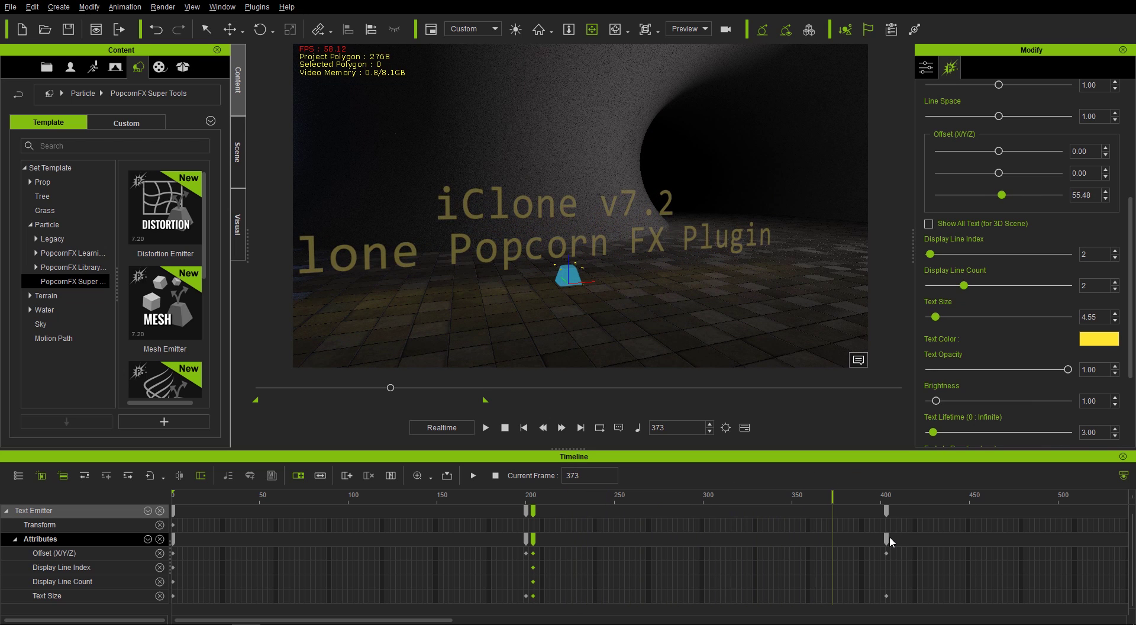
{"action": "left_click", "coordinate": [887, 539]}
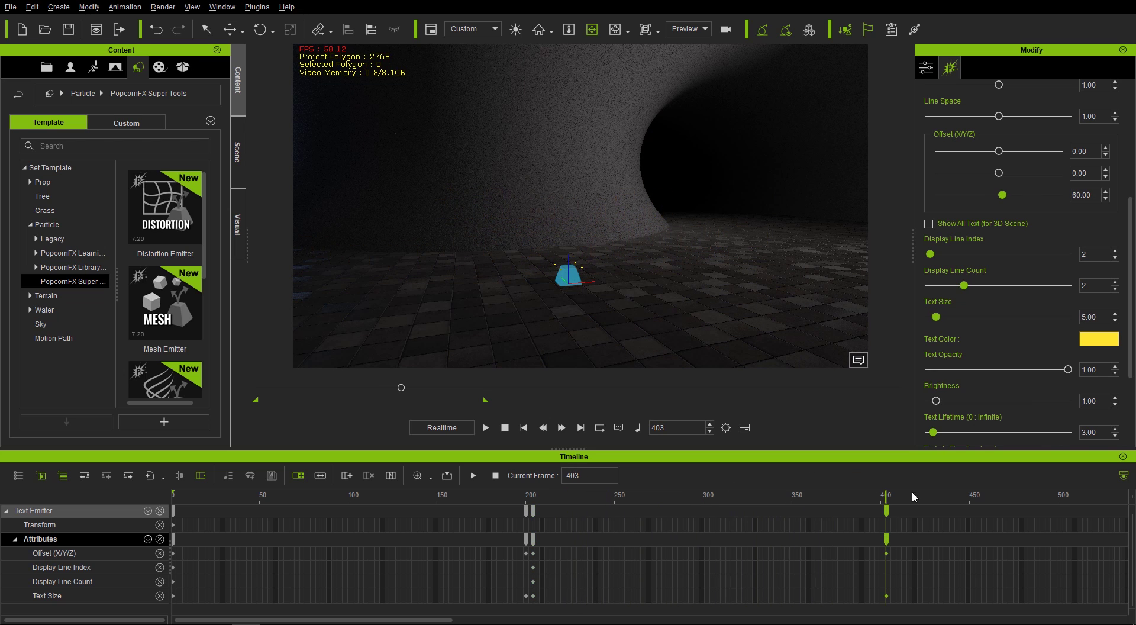
{"action": "double_click", "coordinate": [1095, 194]}
{"action": "type", "text": "100"}
{"action": "left_click", "coordinate": [487, 428]}
{"action": "left_click", "coordinate": [487, 428]}
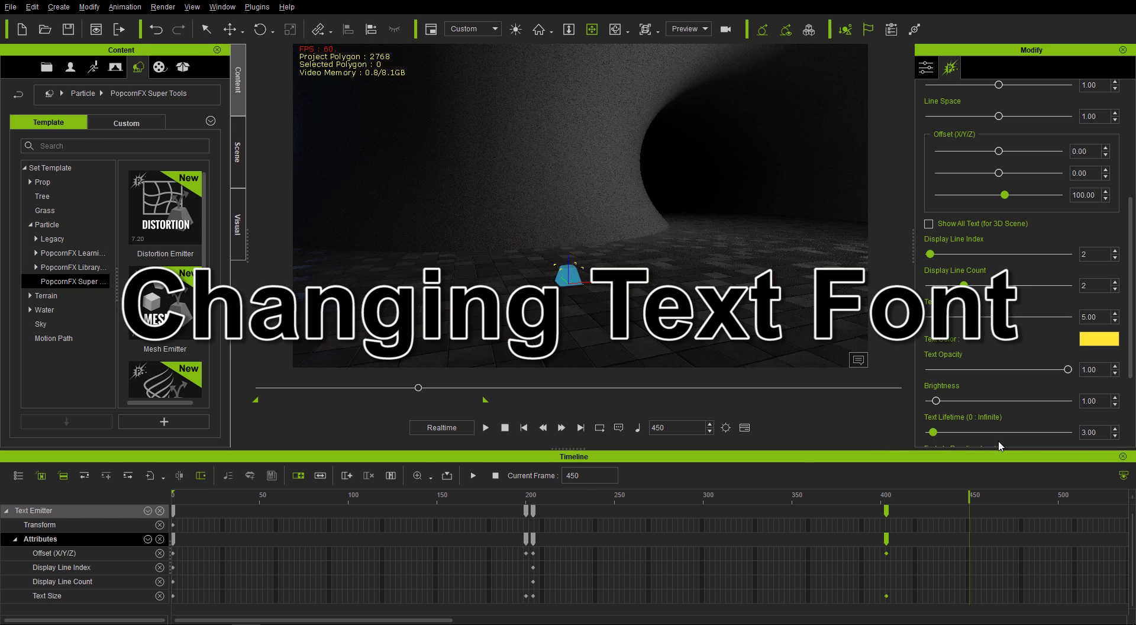
- Close the Timeline and open the Subtitle/Billboard particle's Diffuse texture in Photoshop for editing
{"action": "left_click", "coordinate": [1123, 457]}
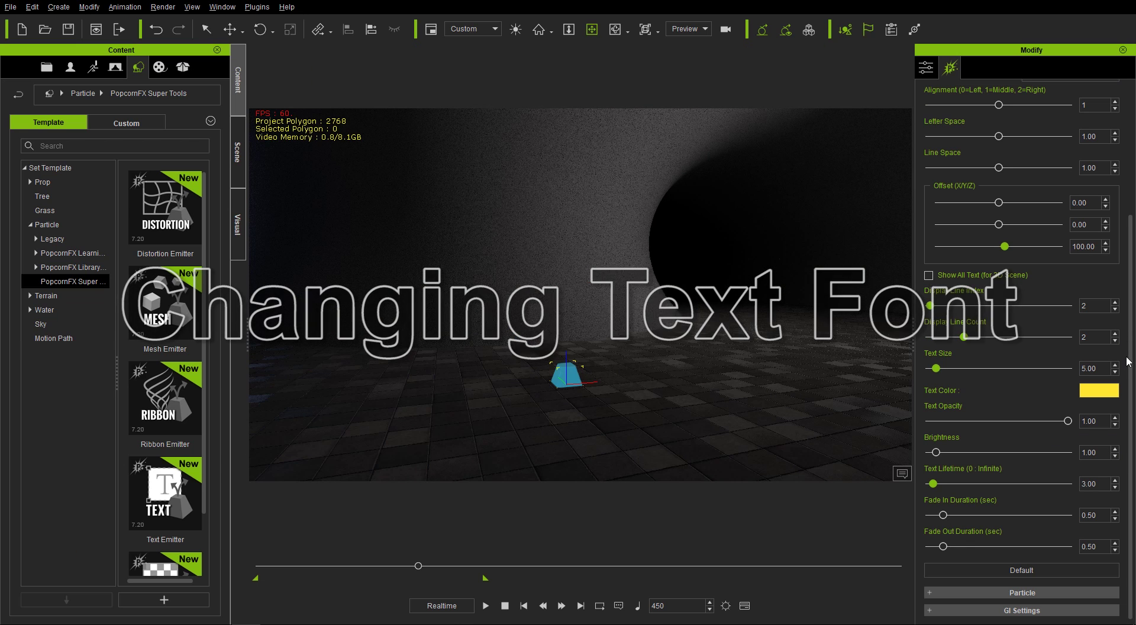
{"action": "scroll", "coordinate": [1036, 215], "scroll_direction": "up", "scroll_amount": 5}
{"action": "left_click", "coordinate": [1036, 214]}
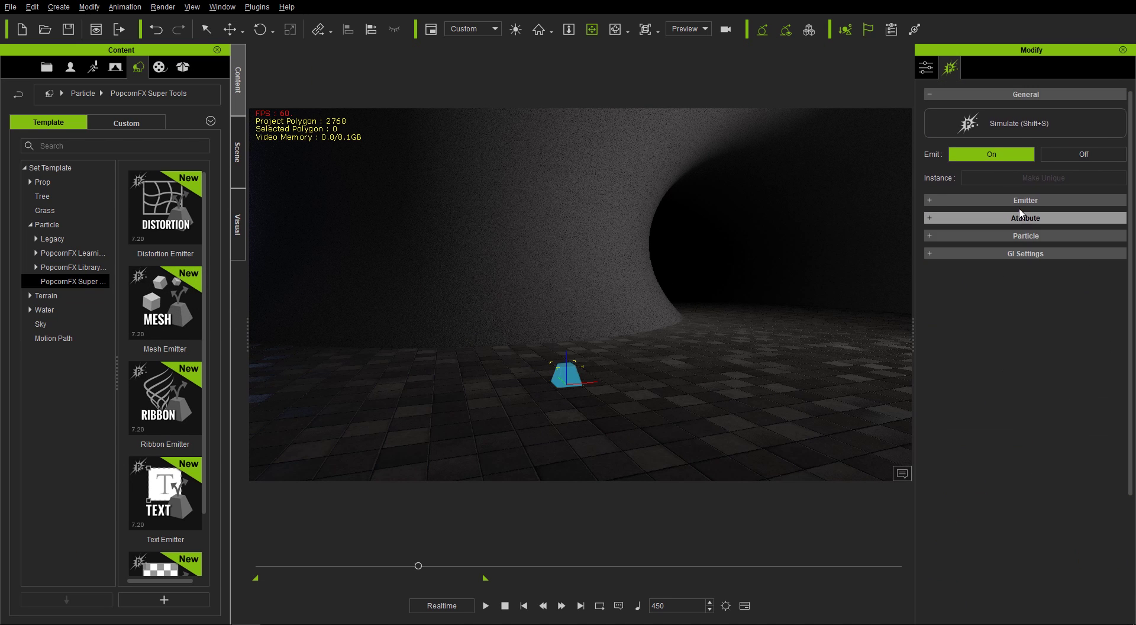
{"action": "left_click", "coordinate": [967, 236]}
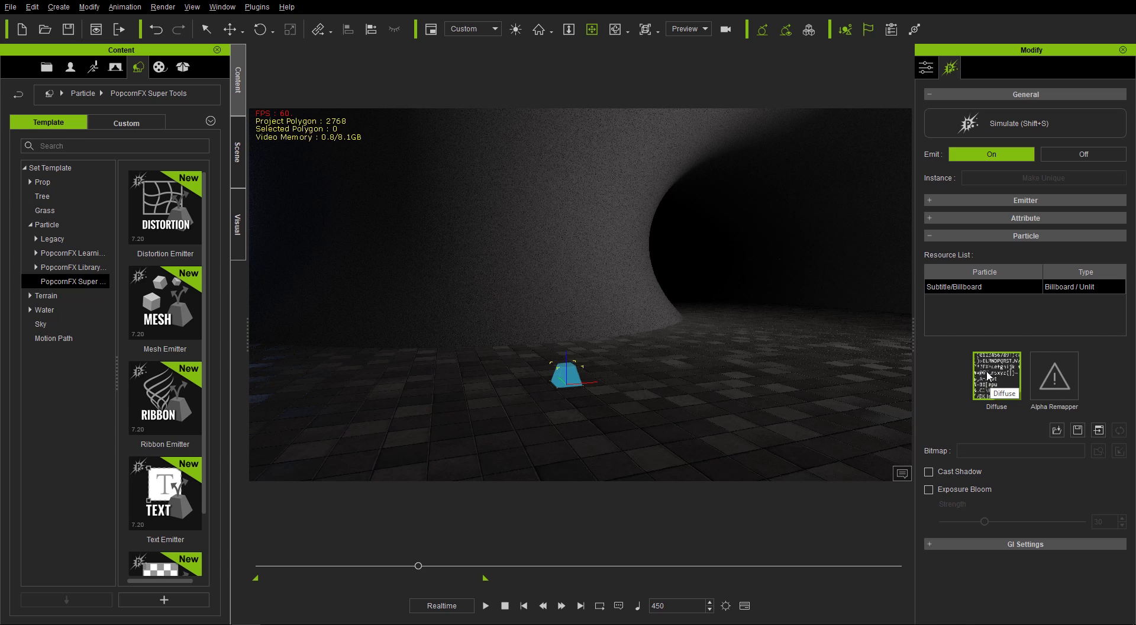
{"action": "left_click", "coordinate": [1097, 436]}
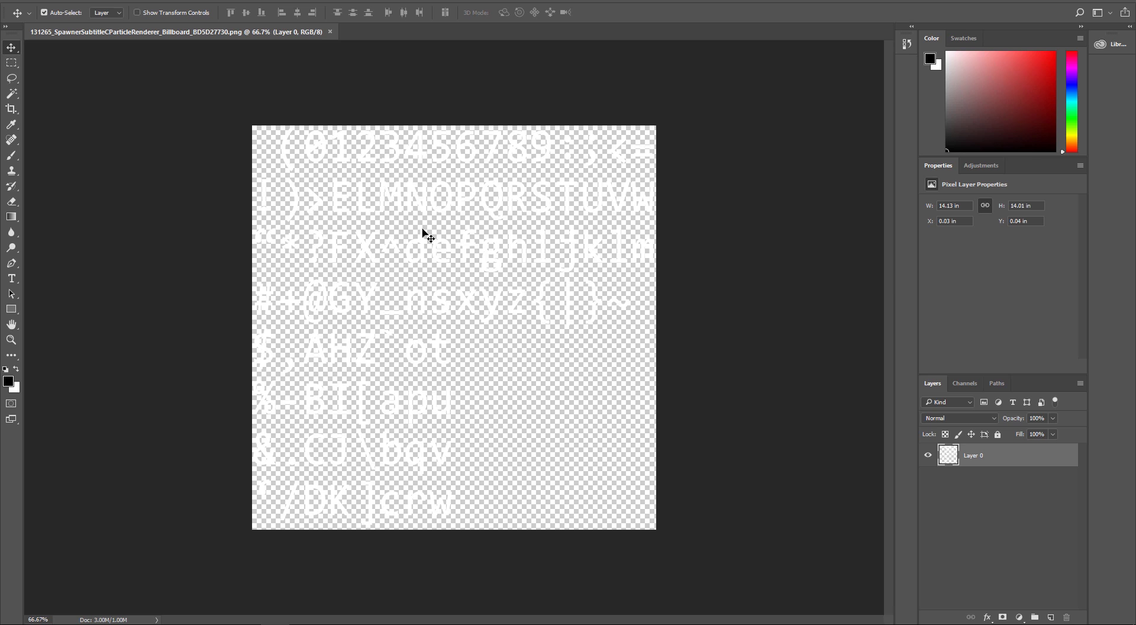
- Switch to the File Explorer window showing the Text folder
{"action": "key", "text": "alt+Tab"}
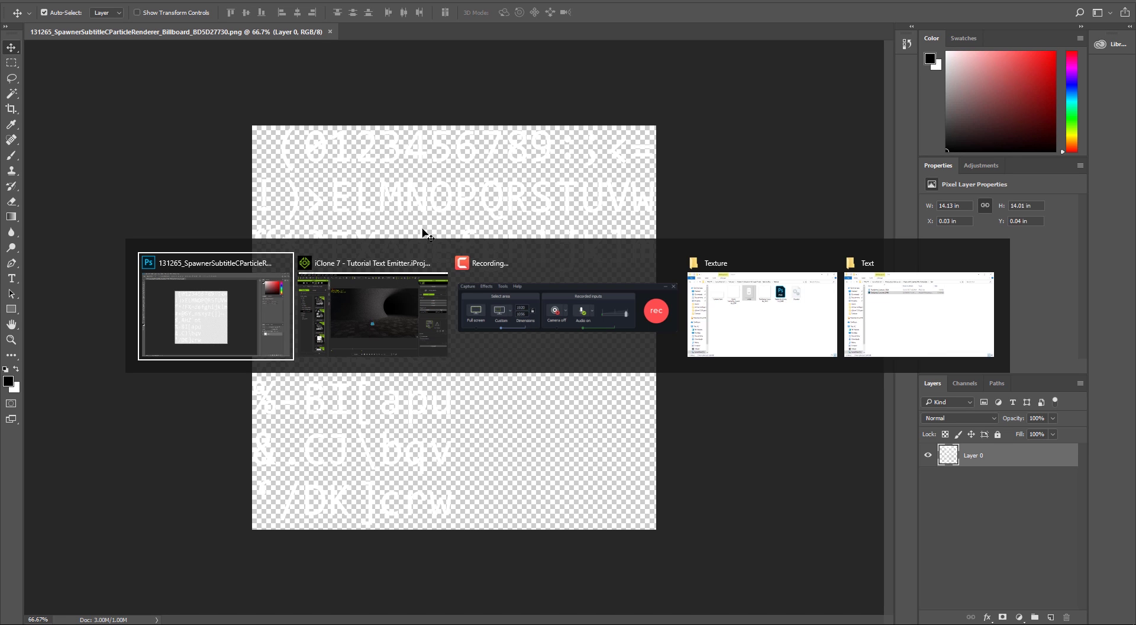
{"action": "key", "text": "alt+Tab"}
{"action": "key", "text": "alt+Tab"}
{"action": "key", "text": "alt+Tab"}
{"action": "key", "text": "alt+Tab"}
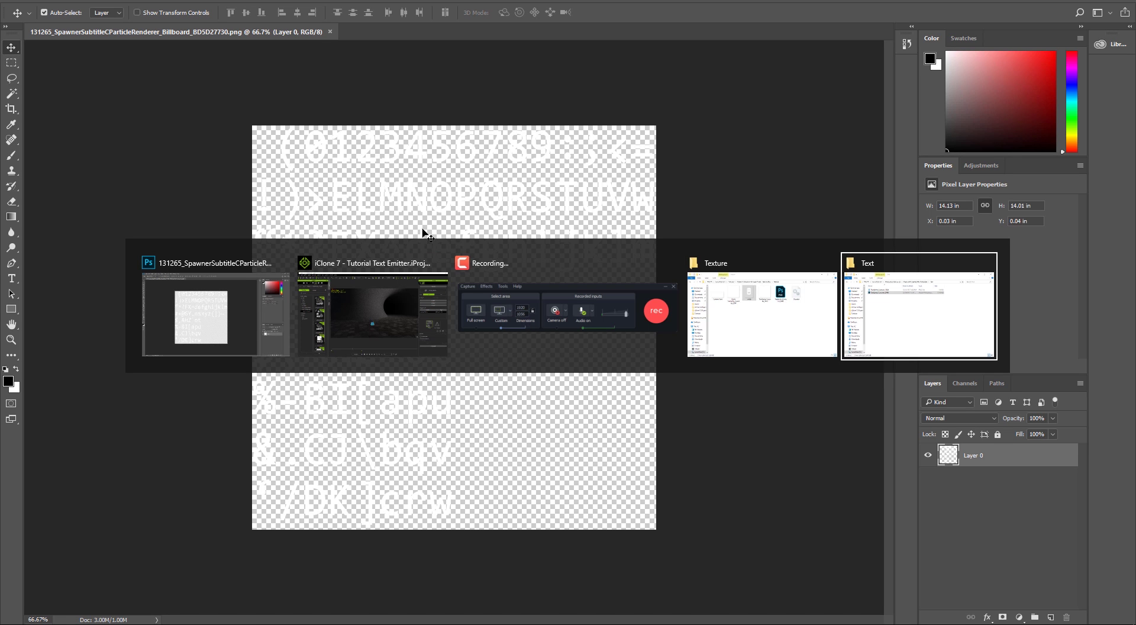
{"action": "key", "text": "alt+Tab"}
{"action": "key", "text": "alt+Tab"}
{"action": "key", "text": "alt+Tab"}
{"action": "key", "text": "alt+Tab"}
{"action": "key", "text": "alt+Tab"}
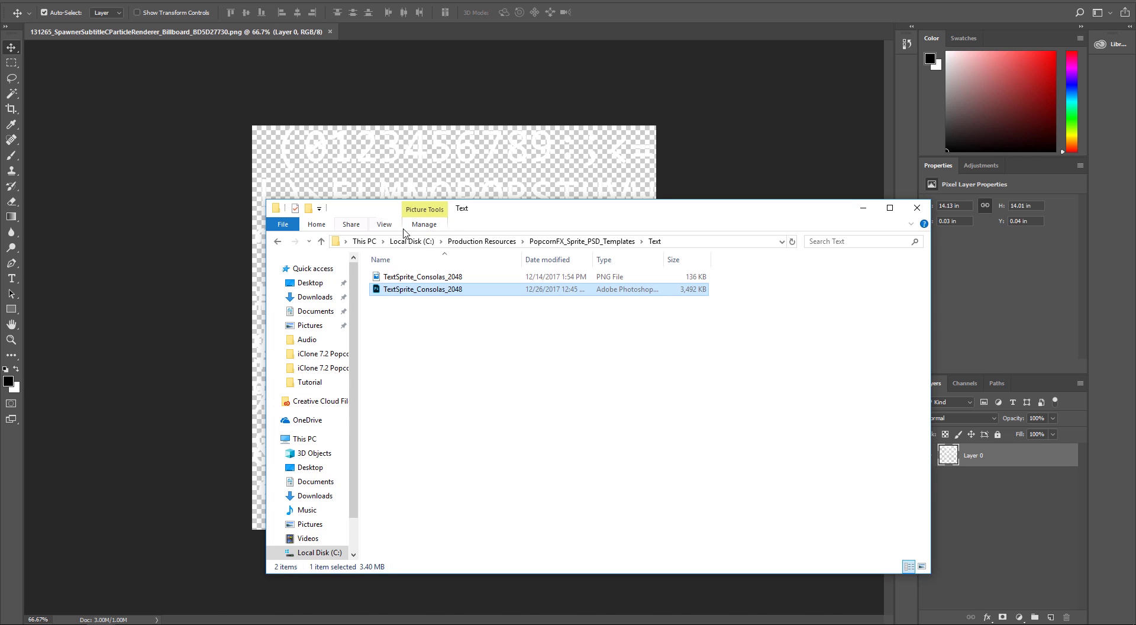
- Open the TextSprite_Consolas_2048 Photoshop file from Production Resources > PopcornFX_Sprite_PSD_Templates > Text
{"action": "left_click", "coordinate": [481, 240]}
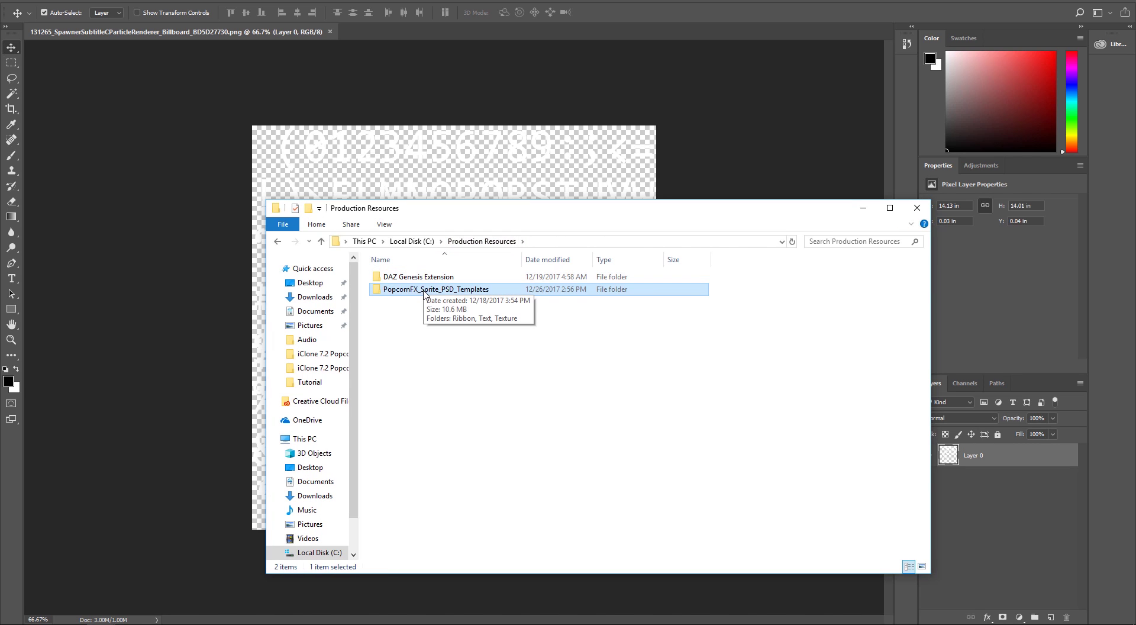
{"action": "double_click", "coordinate": [461, 290]}
{"action": "double_click", "coordinate": [406, 289]}
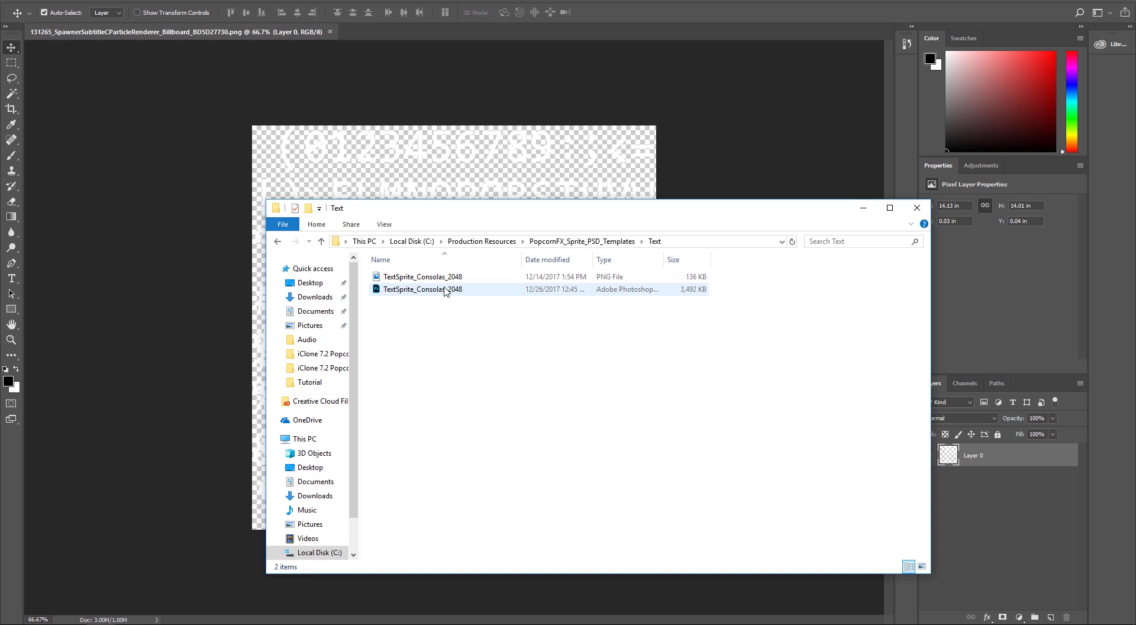
{"action": "double_click", "coordinate": [419, 290]}
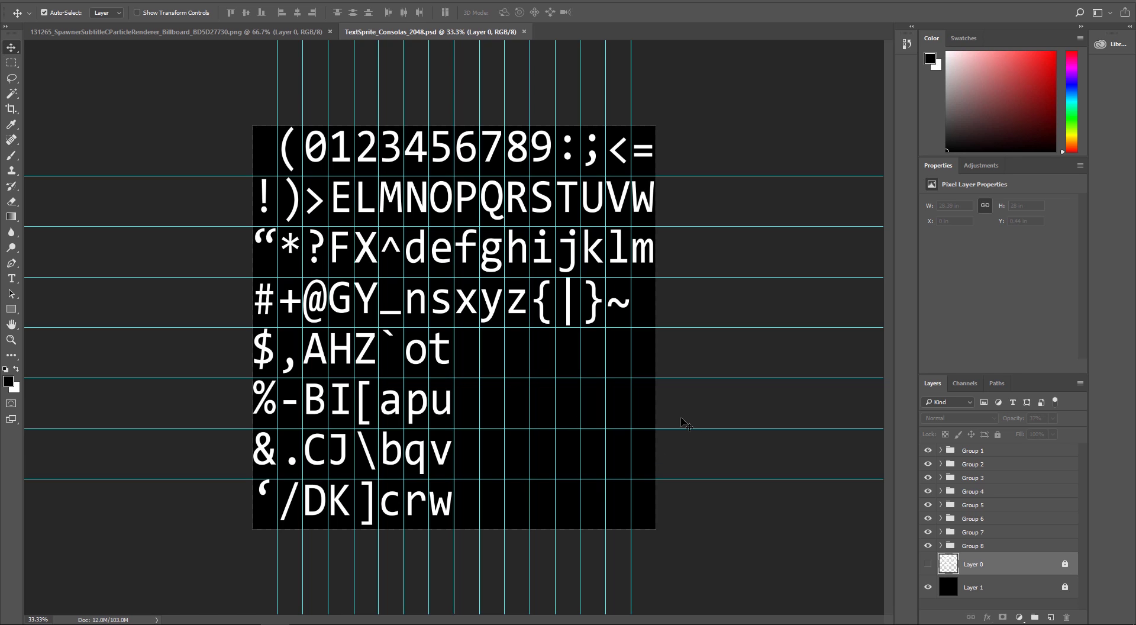
- Place the smile image from the Tutorial Texture folder into the TextSprite_Consolas_2048 document, in the empty area beside the characters
{"action": "key", "text": "alt+Tab"}
{"action": "key", "text": "alt+Tab"}
{"action": "key", "text": "alt+Tab"}
{"action": "key", "text": "alt+Tab"}
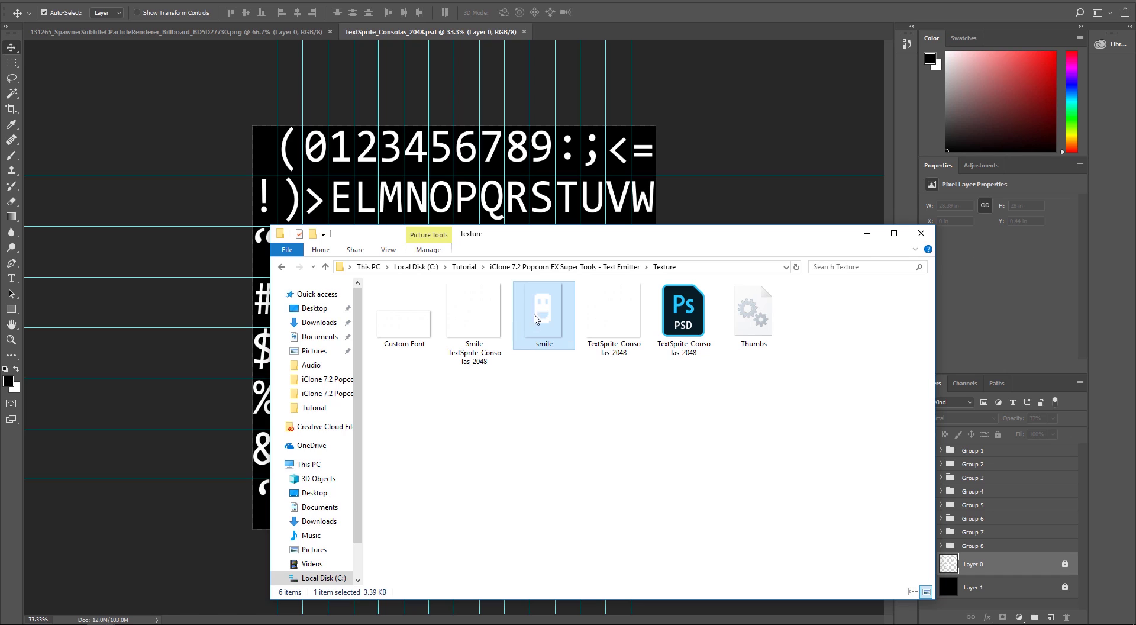
{"action": "left_click_drag", "start_coordinate": [550, 318], "coordinate": [252, 157]}
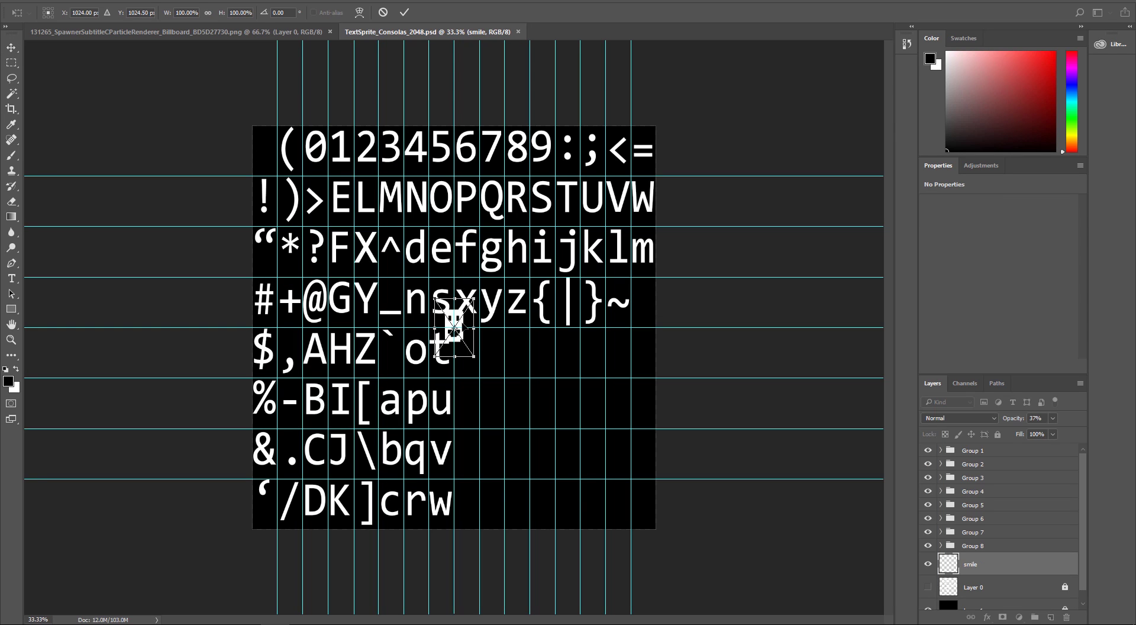
{"action": "left_click_drag", "start_coordinate": [453, 323], "coordinate": [541, 379]}
{"action": "key", "text": "Return"}
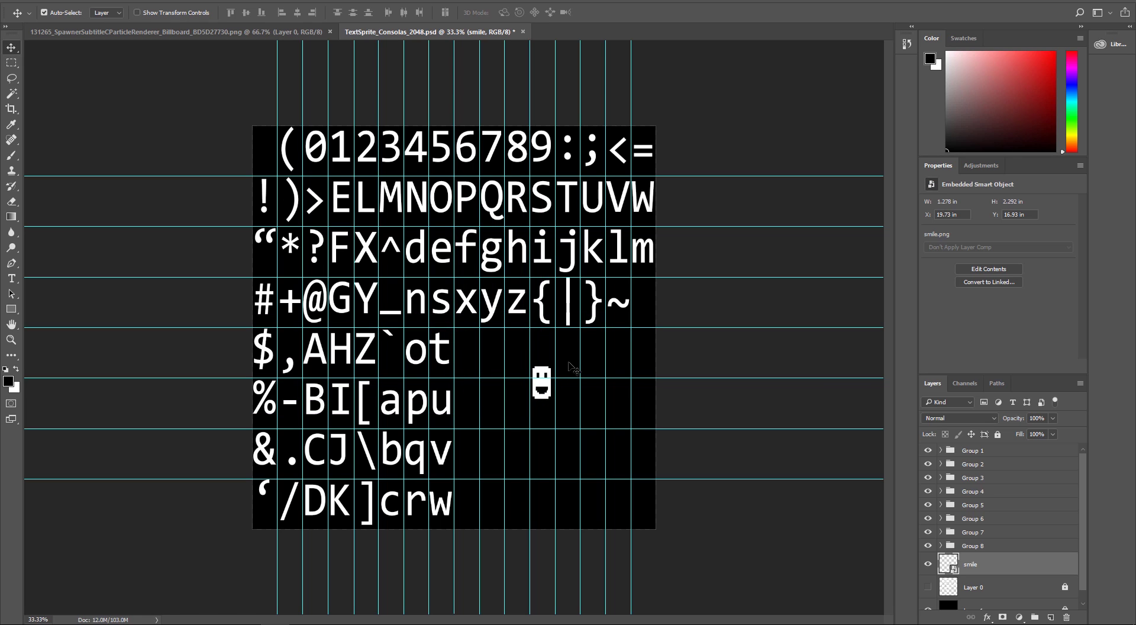
- Delete the uppercase O and the lowercase o characters from the Consolas sprite sheet
{"action": "key", "text": "t"}
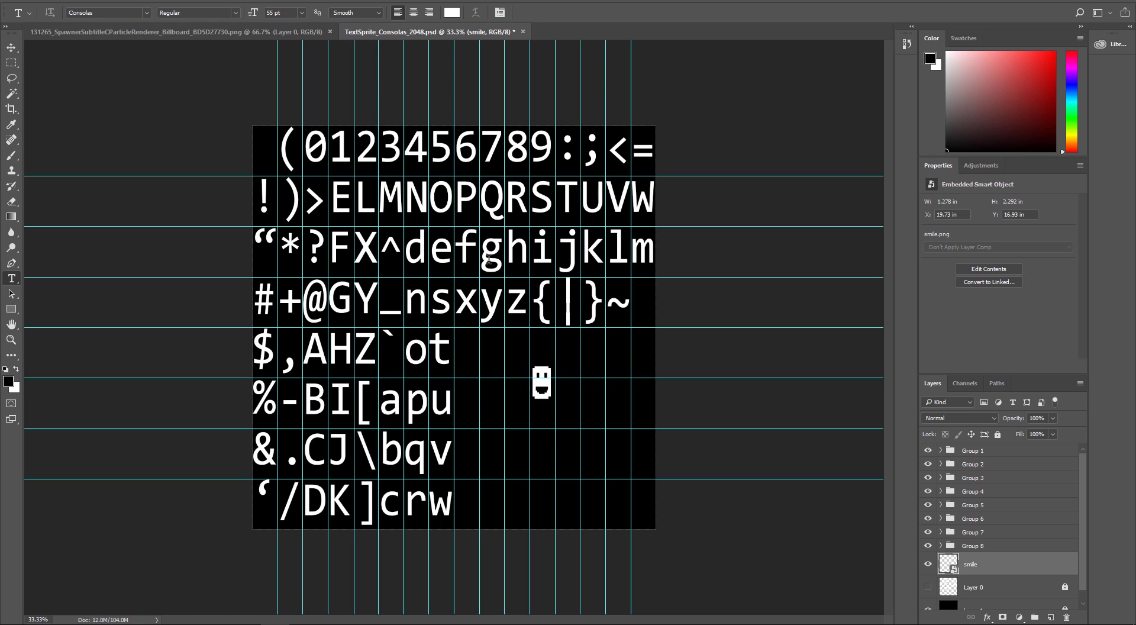
{"action": "double_click", "coordinate": [438, 196]}
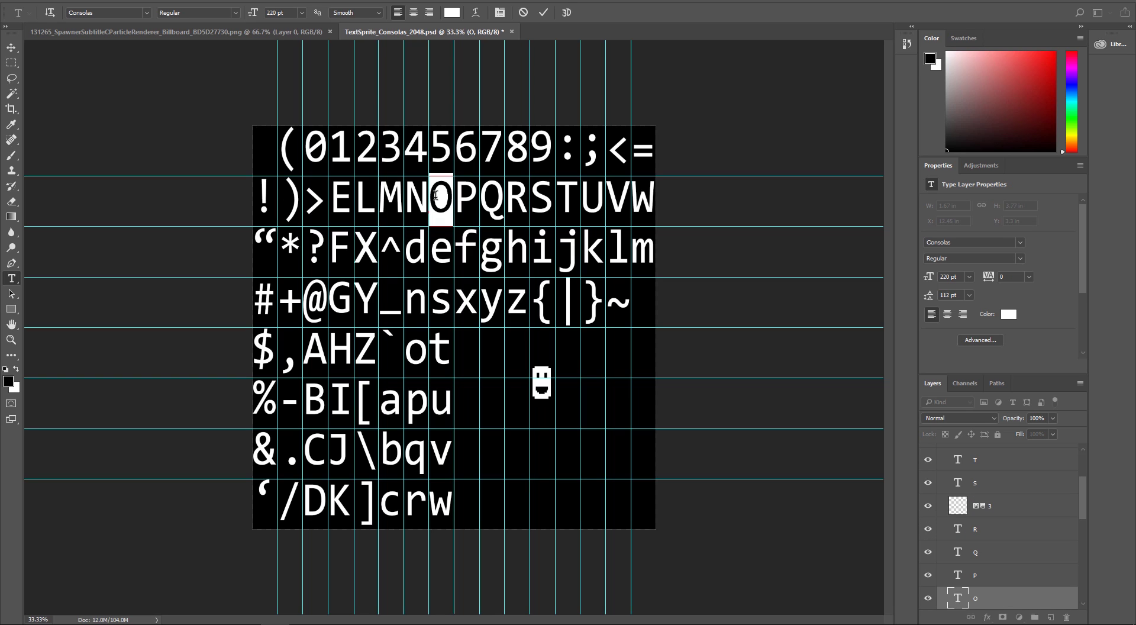
{"action": "key", "text": "BackSpace"}
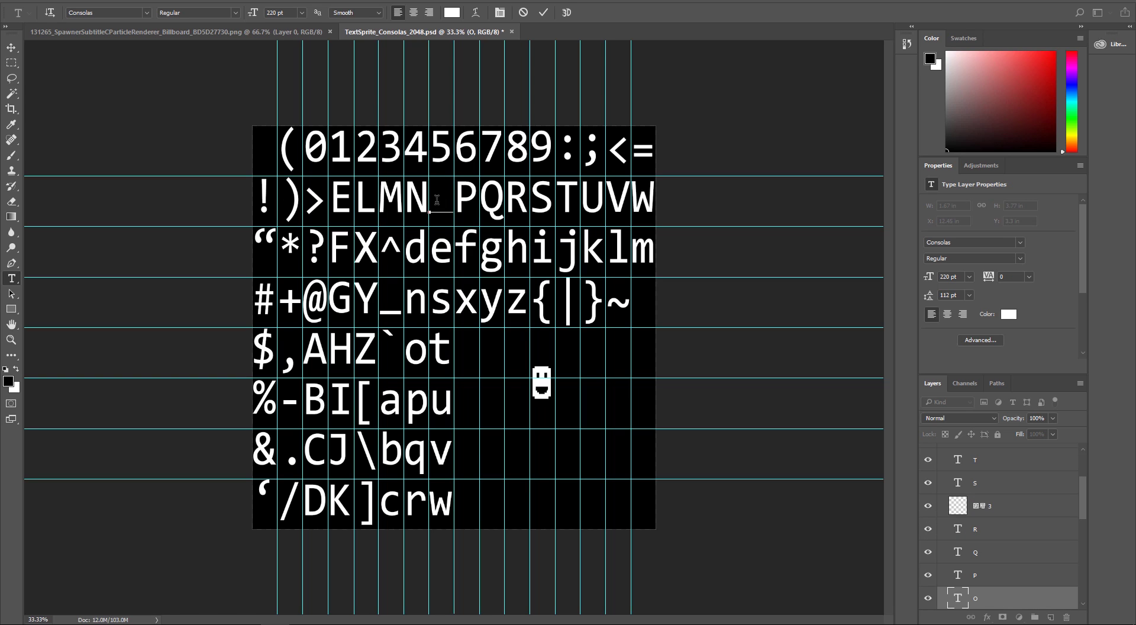
{"action": "key", "text": "ctrl+Return"}
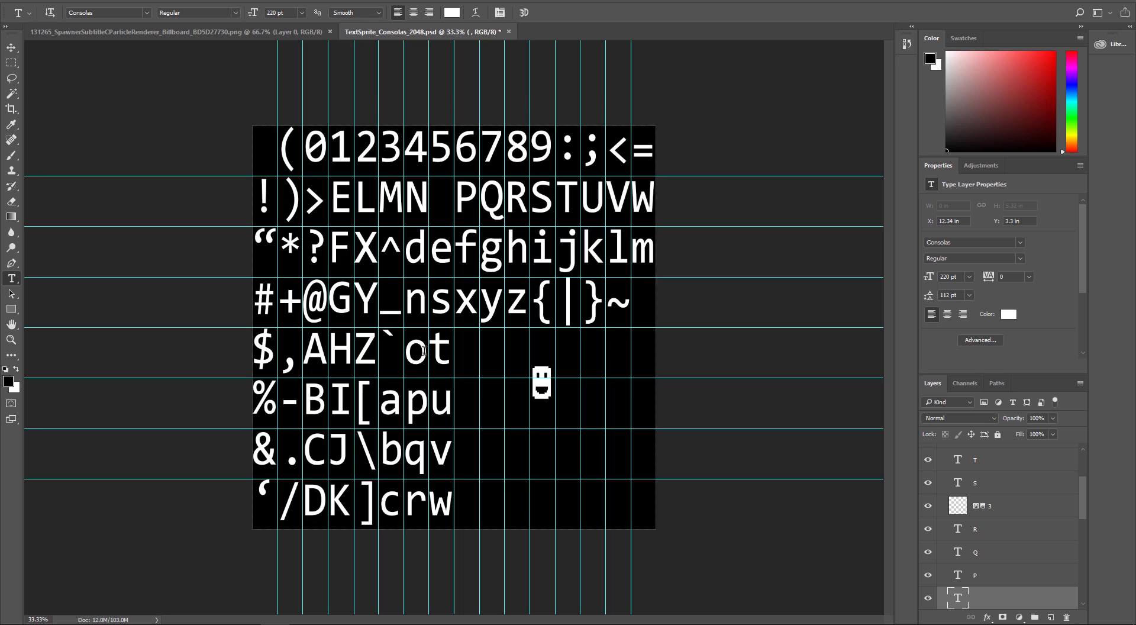
{"action": "double_click", "coordinate": [414, 349]}
{"action": "key", "text": "BackSpace"}
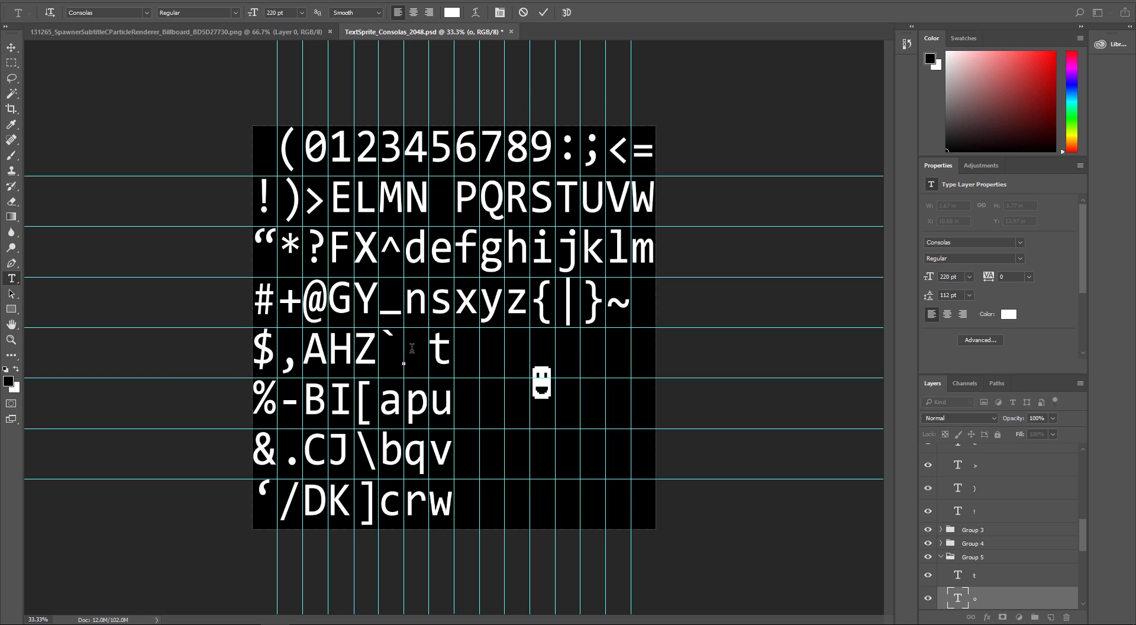
{"action": "key", "text": "ctrl+Return"}
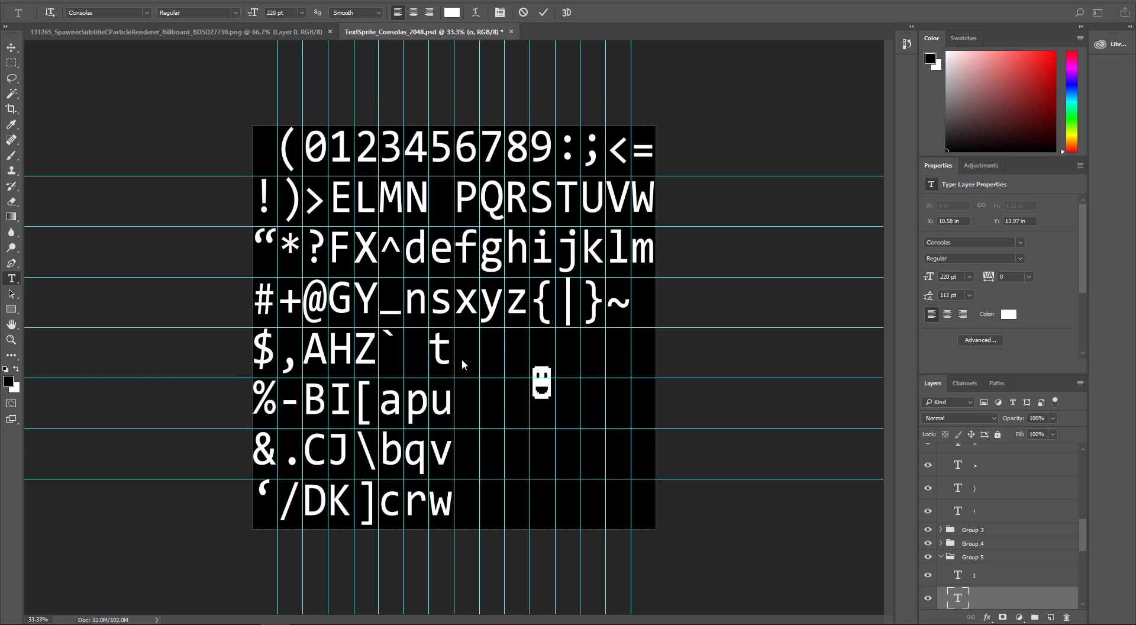
- Move the smile into the empty uppercase O cell and put a duplicate of its layer in the empty lowercase o cell
{"action": "key", "text": "v"}
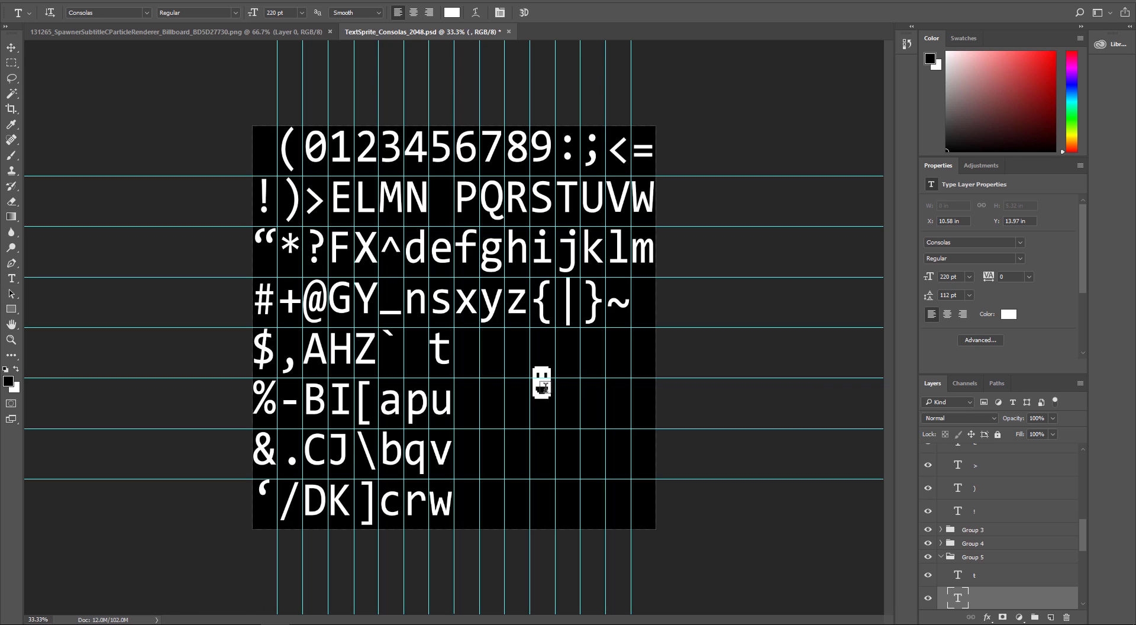
{"action": "left_click_drag", "start_coordinate": [544, 387], "coordinate": [446, 203]}
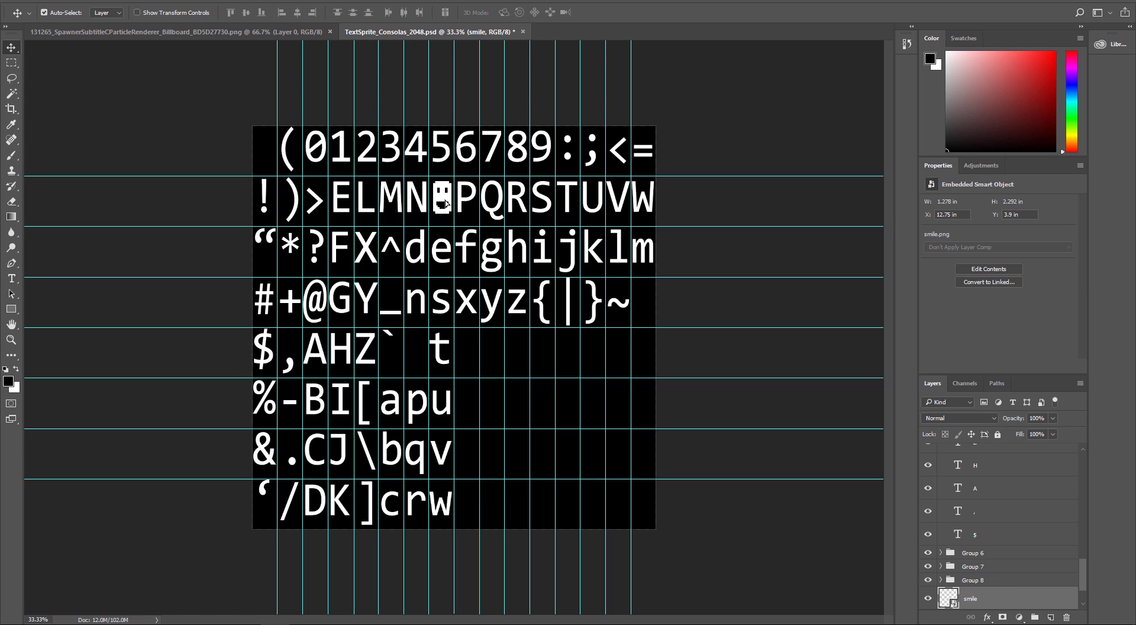
{"action": "right_click", "coordinate": [976, 601]}
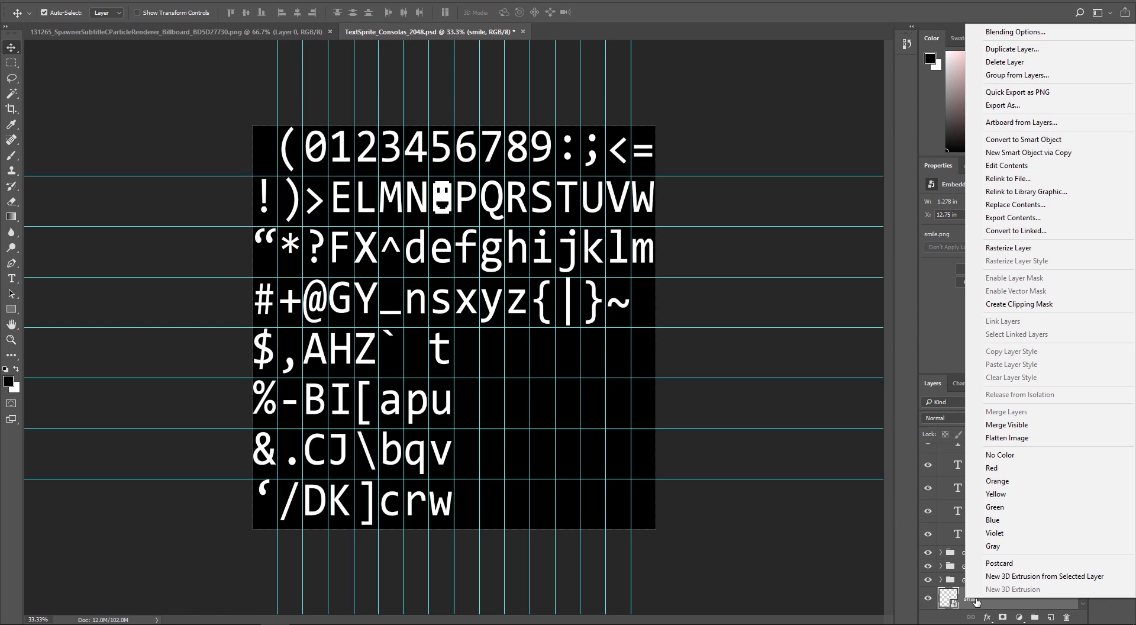
{"action": "left_click", "coordinate": [1019, 52]}
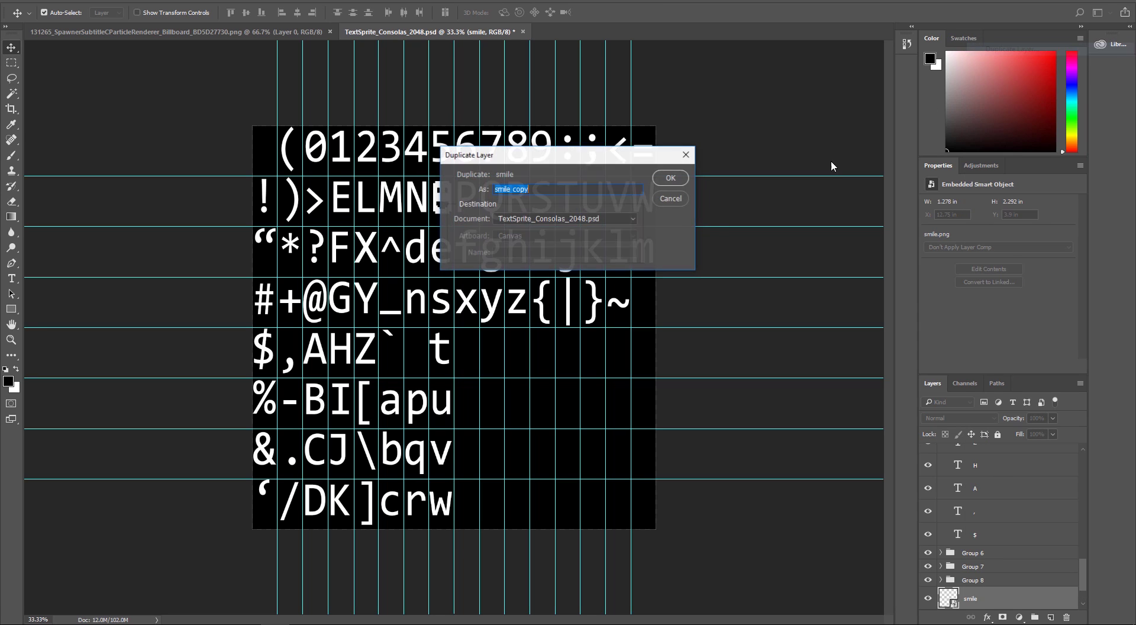
{"action": "left_click", "coordinate": [670, 178]}
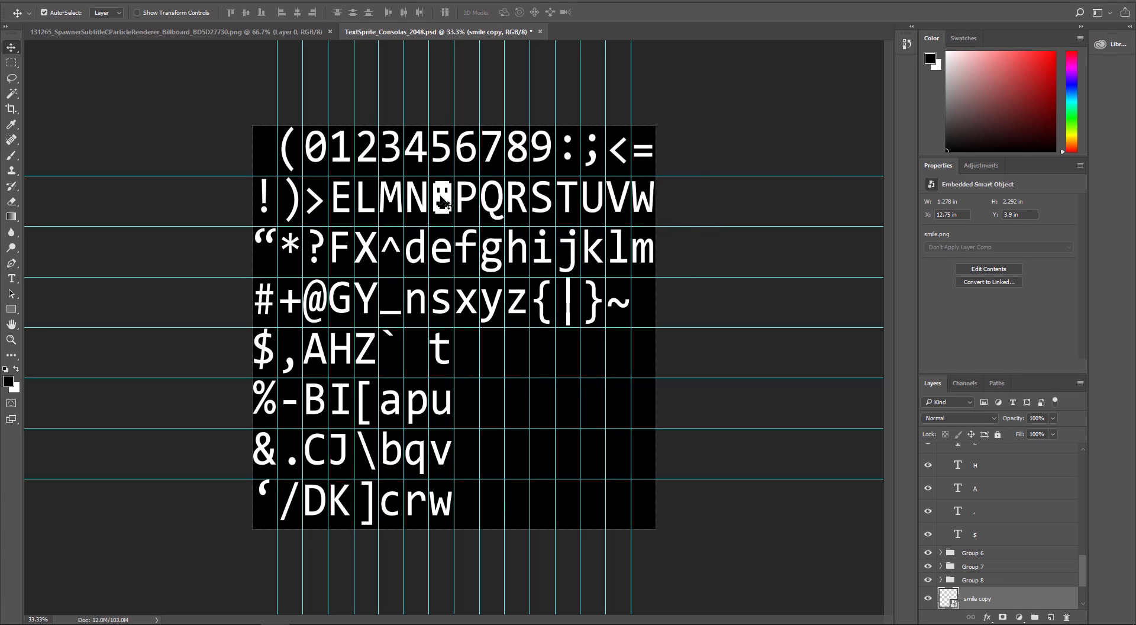
{"action": "left_click_drag", "start_coordinate": [442, 201], "coordinate": [415, 351]}
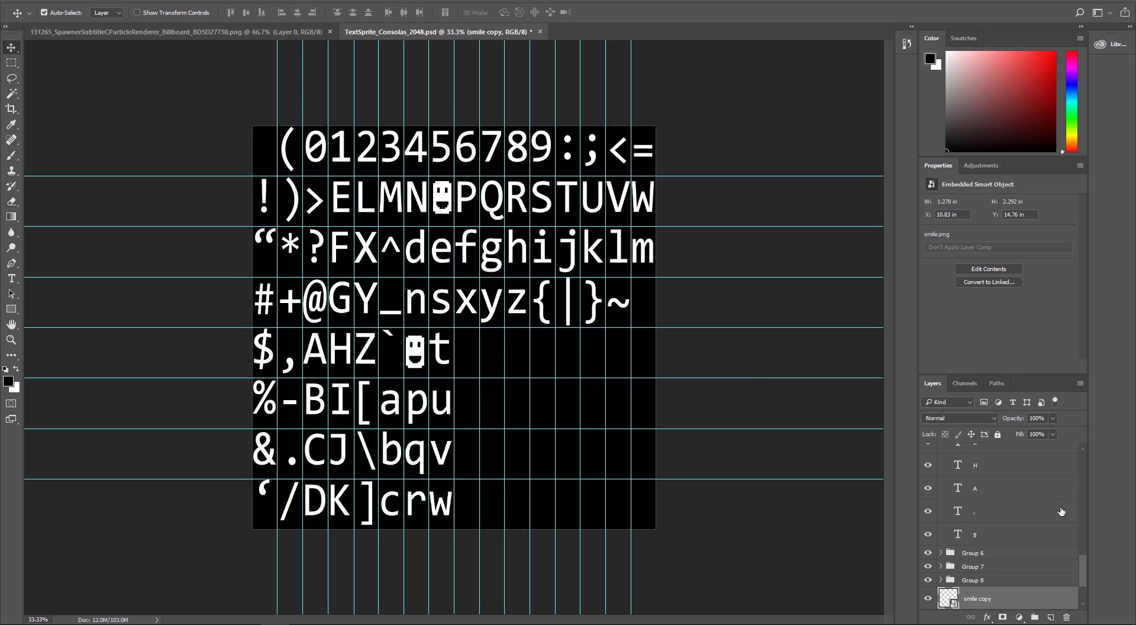
- Hide the black background Layer 1 and save the sheet as a PNG on the Desktop, replacing test, with the large file size option
{"action": "left_click_drag", "start_coordinate": [1084, 564], "coordinate": [1085, 580]}
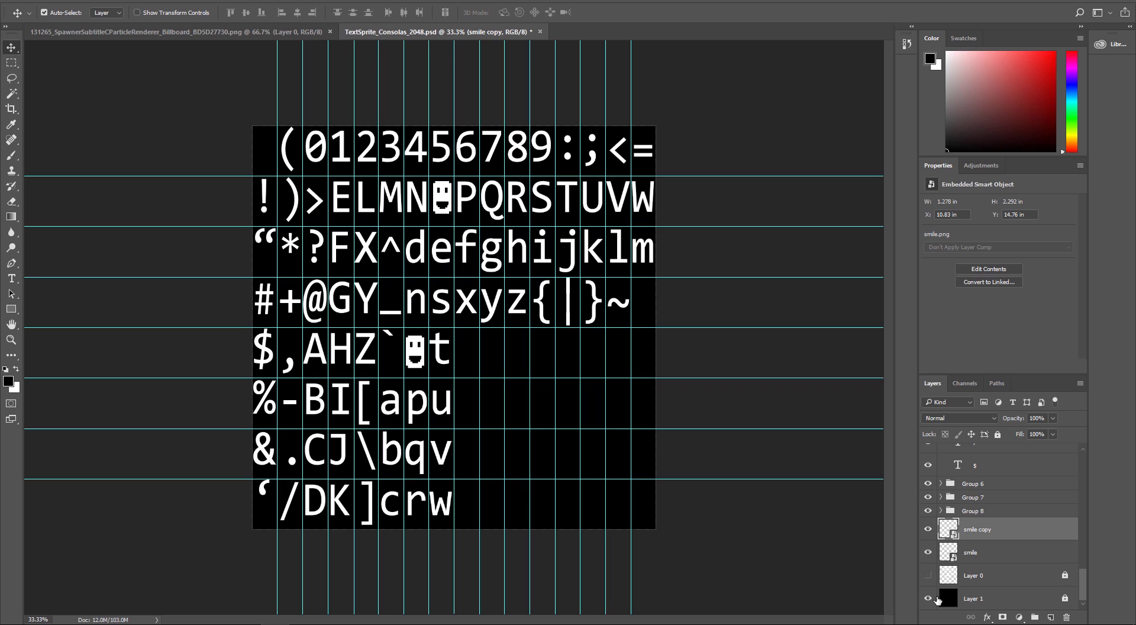
{"action": "left_click", "coordinate": [928, 598]}
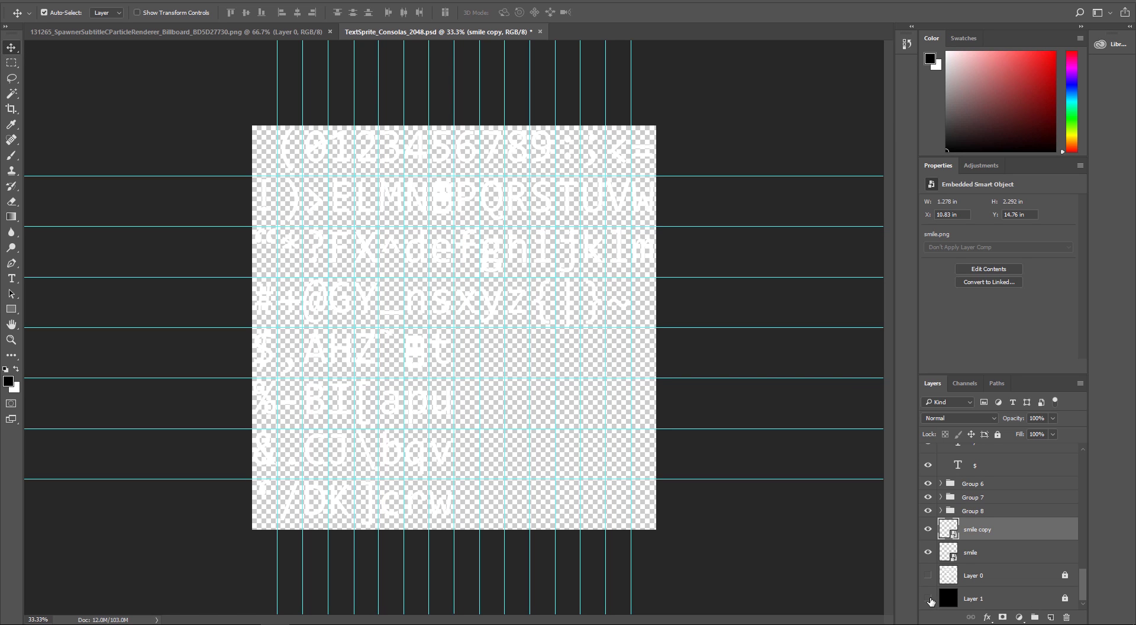
{"action": "left_click", "coordinate": [40, 5]}
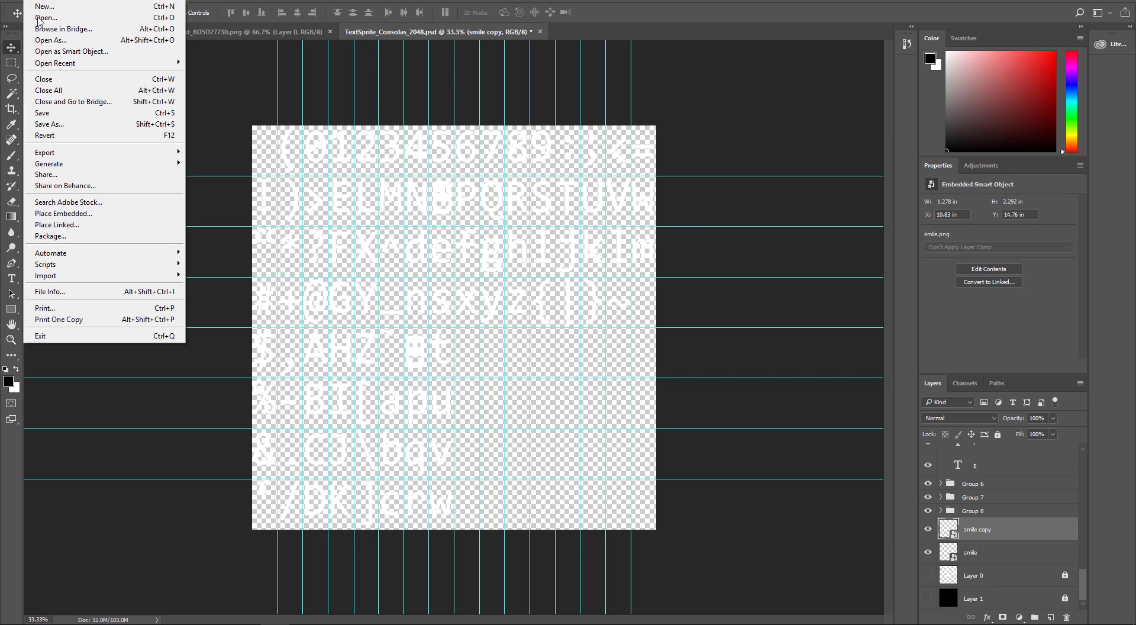
{"action": "left_click", "coordinate": [76, 125]}
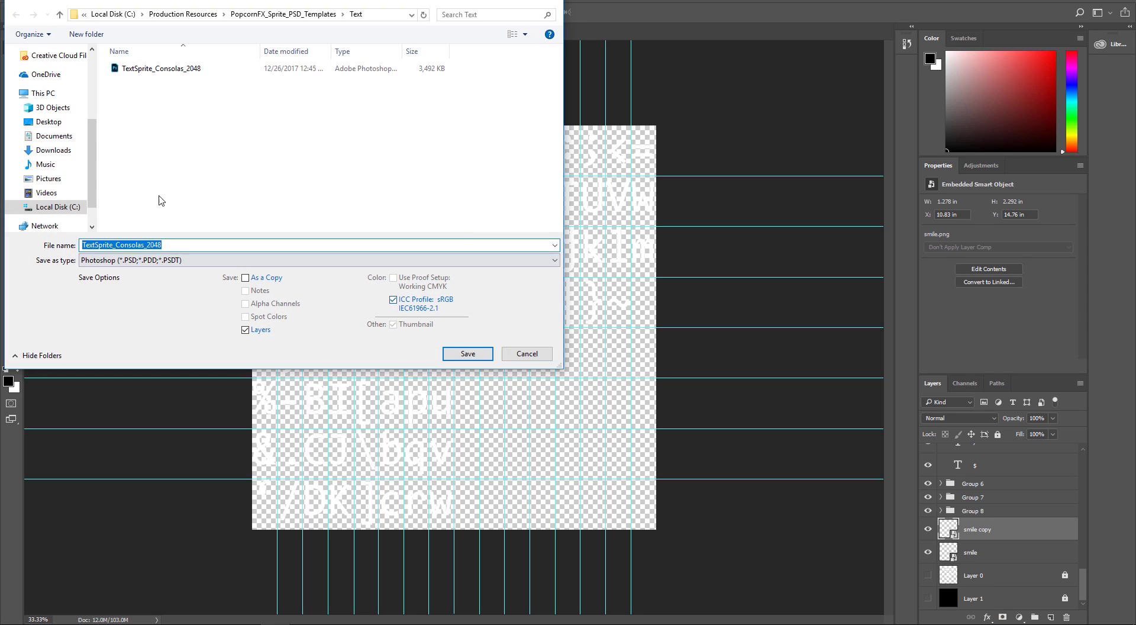
{"action": "scroll", "coordinate": [65, 118], "scroll_direction": "up", "scroll_amount": 3}
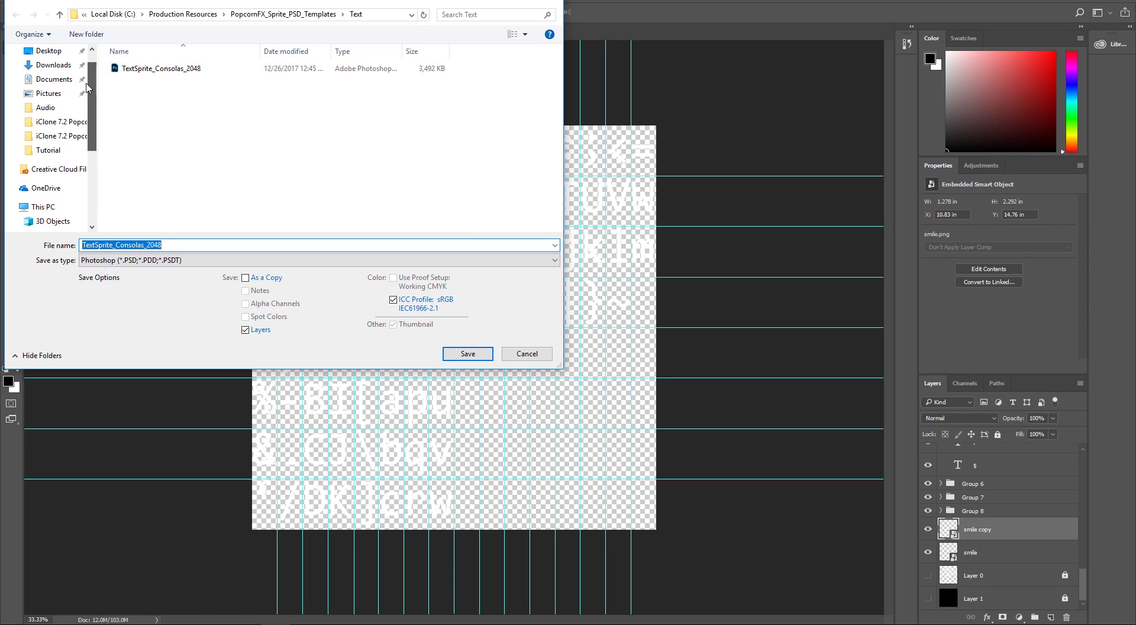
{"action": "left_click", "coordinate": [48, 51]}
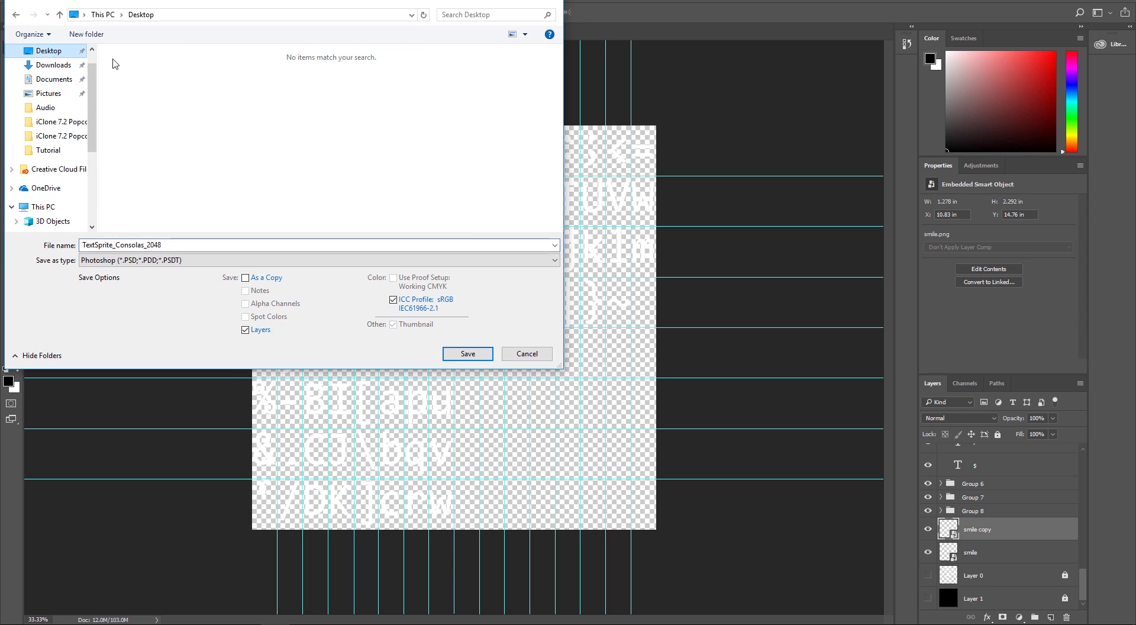
{"action": "left_click", "coordinate": [169, 267]}
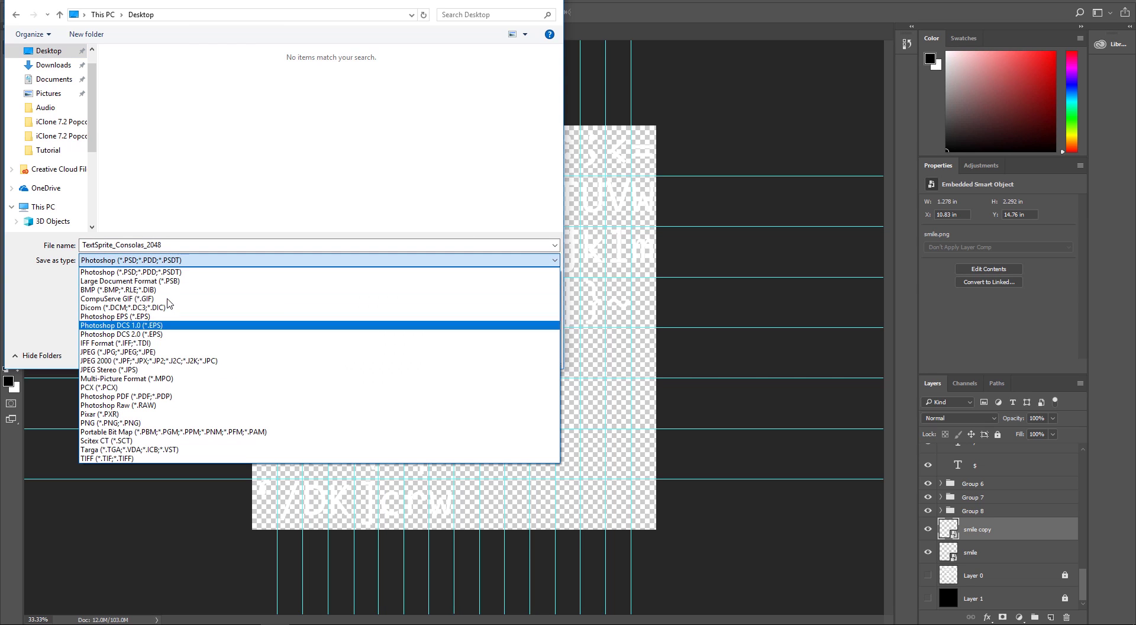
{"action": "left_click", "coordinate": [128, 422]}
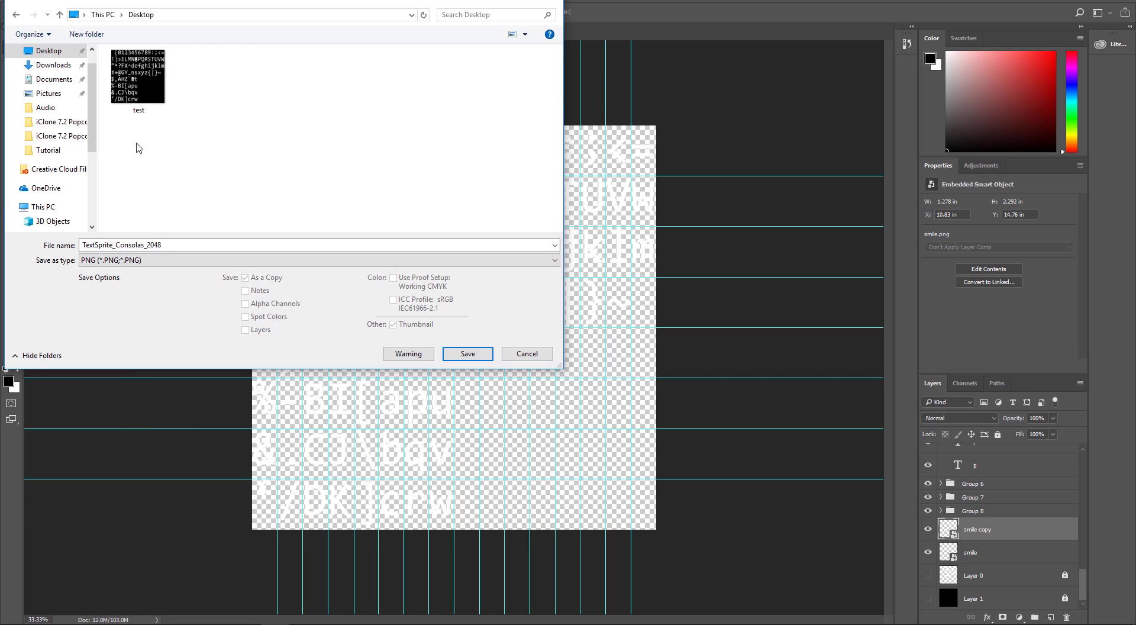
{"action": "left_click", "coordinate": [139, 89]}
{"action": "left_click", "coordinate": [489, 353]}
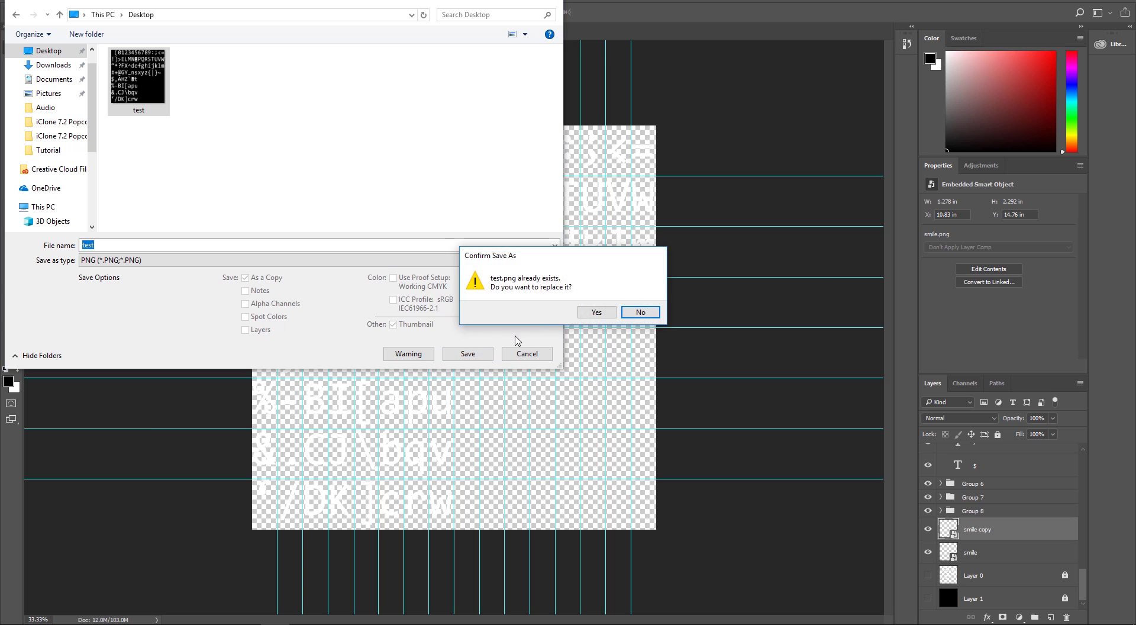
{"action": "left_click", "coordinate": [593, 314]}
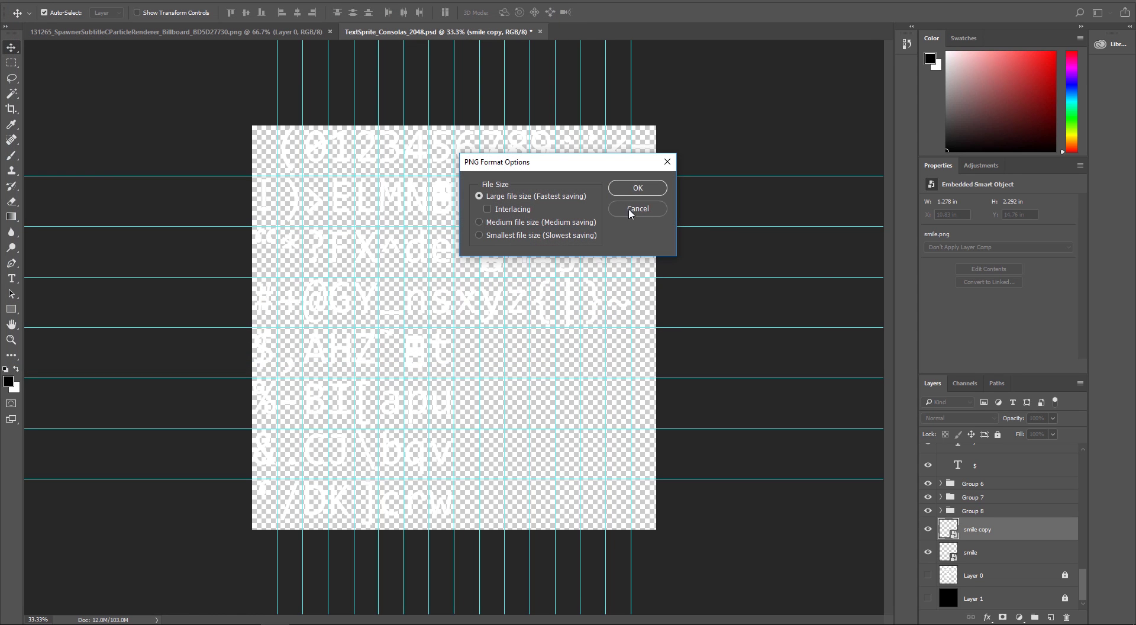
{"action": "left_click", "coordinate": [635, 188]}
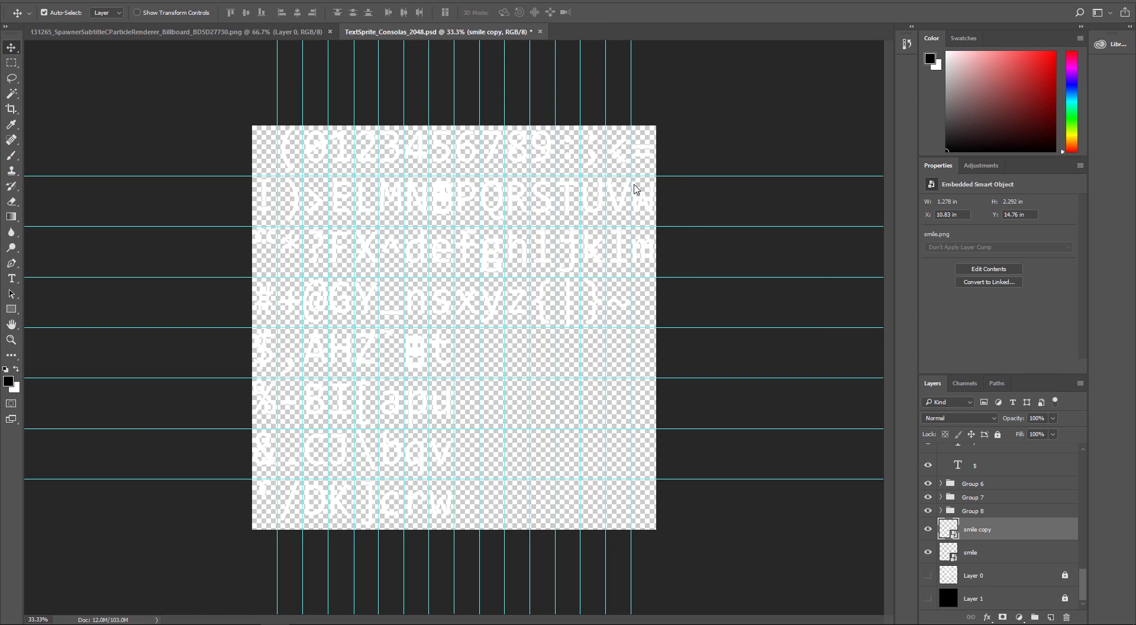
- Switch to iClone, load the Desktop test image as the Subtitle/Billboard Diffuse texture, and play the animation from frame 1
{"action": "key", "text": "alt+Tab"}
{"action": "key", "text": "alt+Tab"}
{"action": "key", "text": "alt+Tab"}
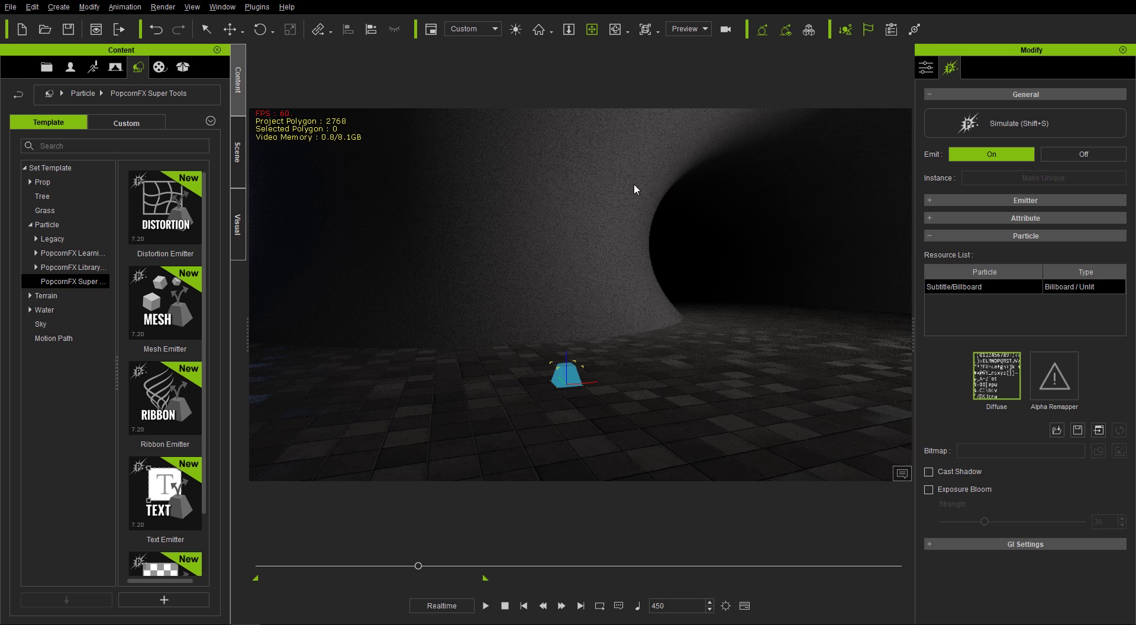
{"action": "left_click_drag", "start_coordinate": [420, 566], "coordinate": [258, 566]}
{"action": "double_click", "coordinate": [996, 383]}
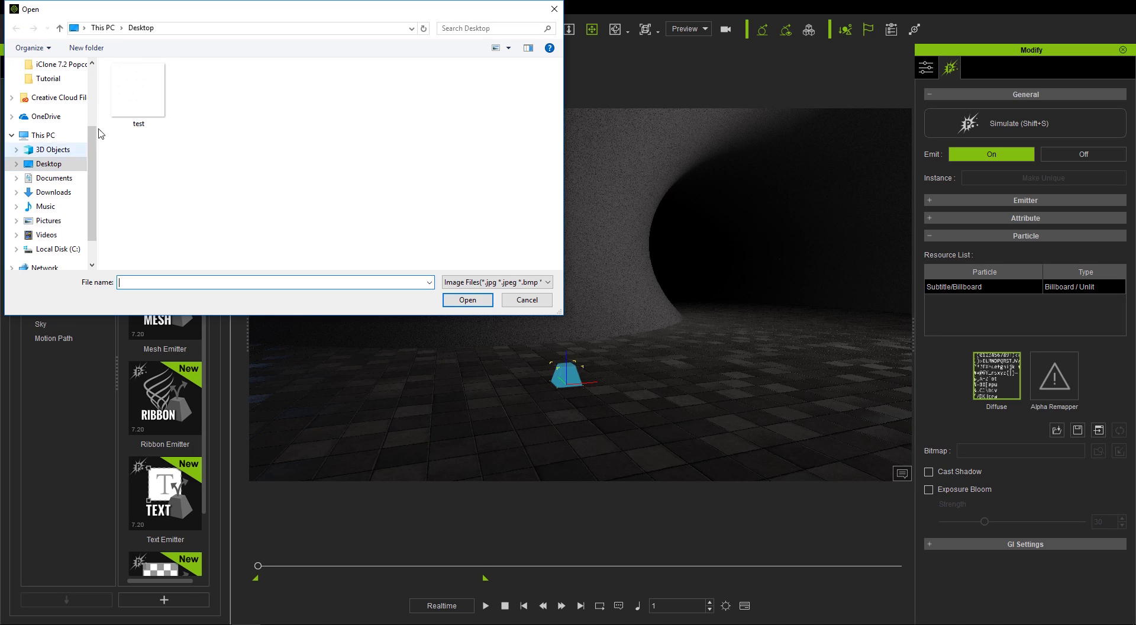
{"action": "double_click", "coordinate": [148, 93]}
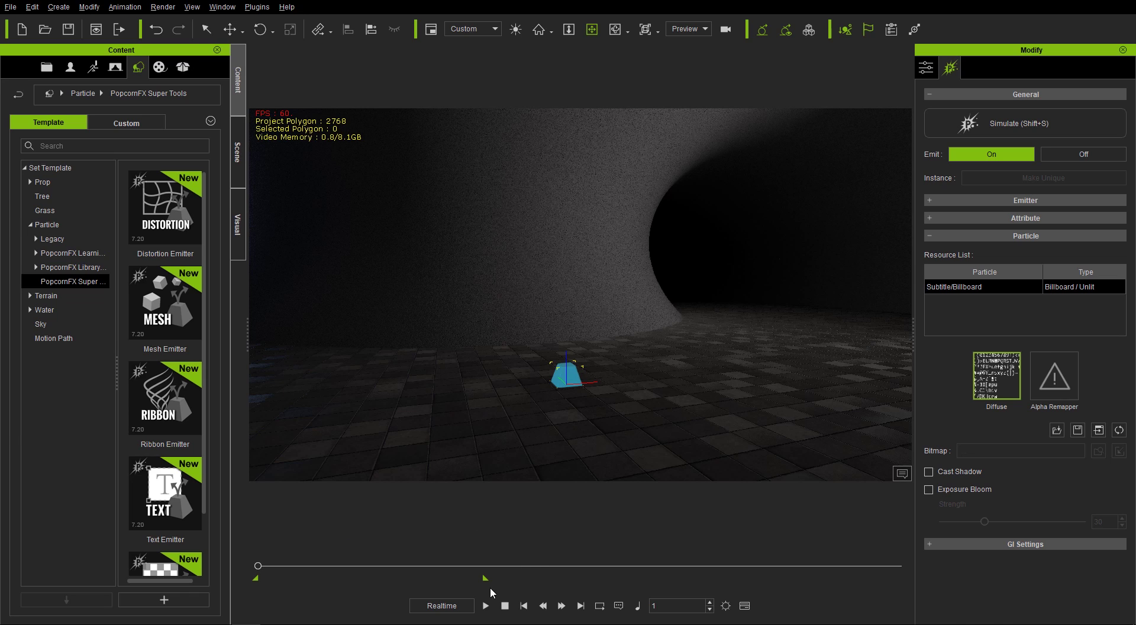
{"action": "left_click", "coordinate": [485, 606]}
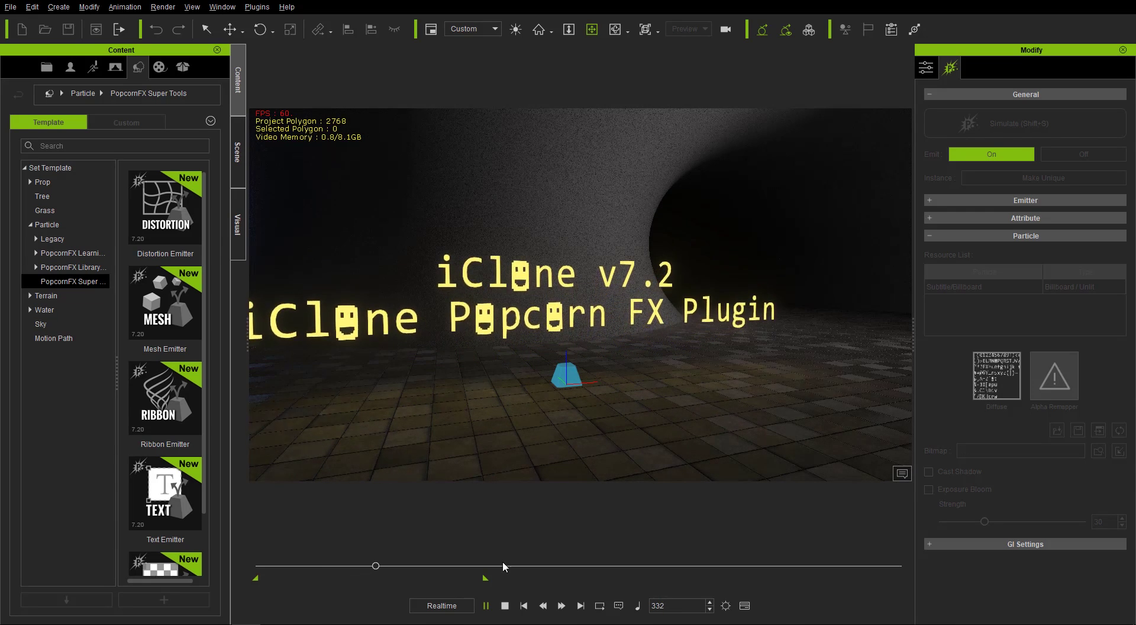
{"action": "left_click", "coordinate": [486, 605]}
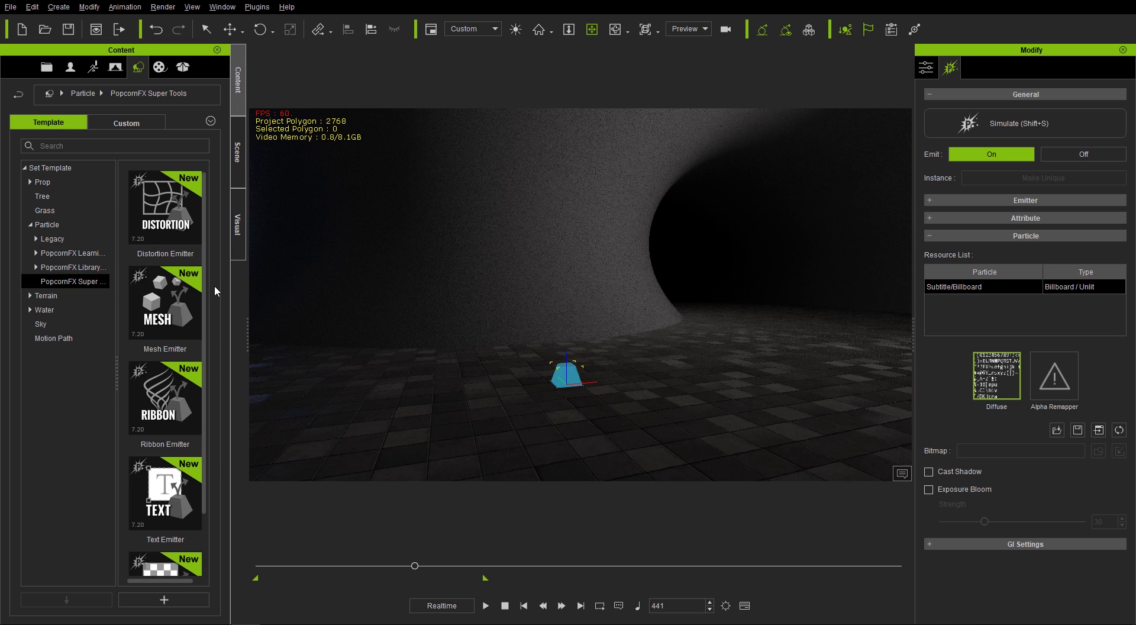
- Add the Custom Sprite Font emitter from the PopcornFX Learning 1_Functions > Text templates to the floor in front of the existing emitter
{"action": "double_click", "coordinate": [38, 253]}
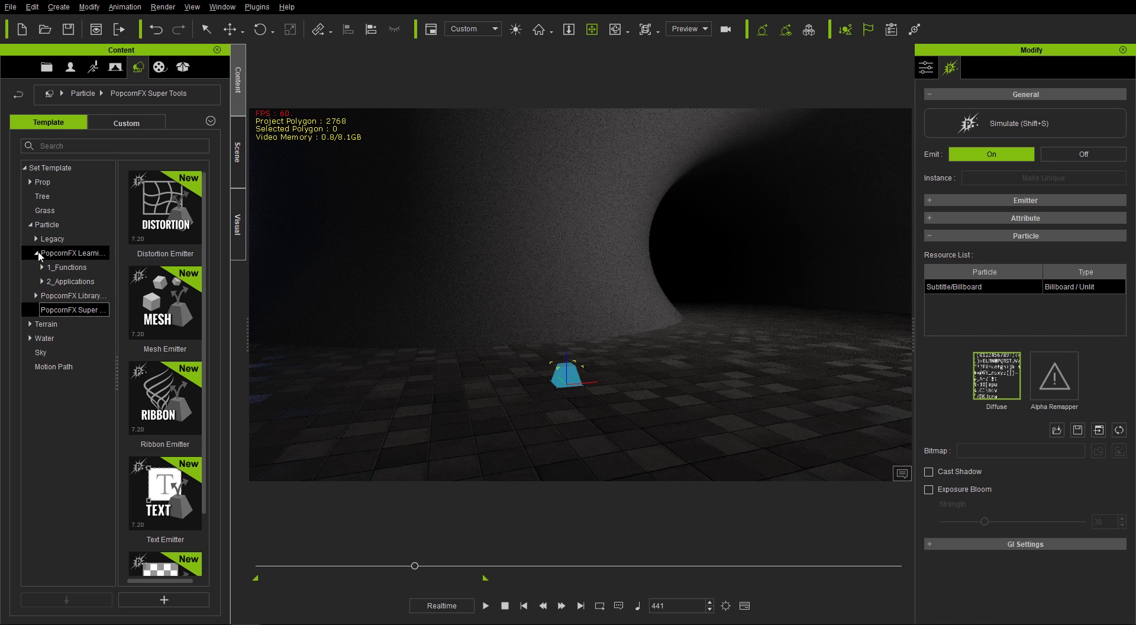
{"action": "left_click", "coordinate": [47, 282]}
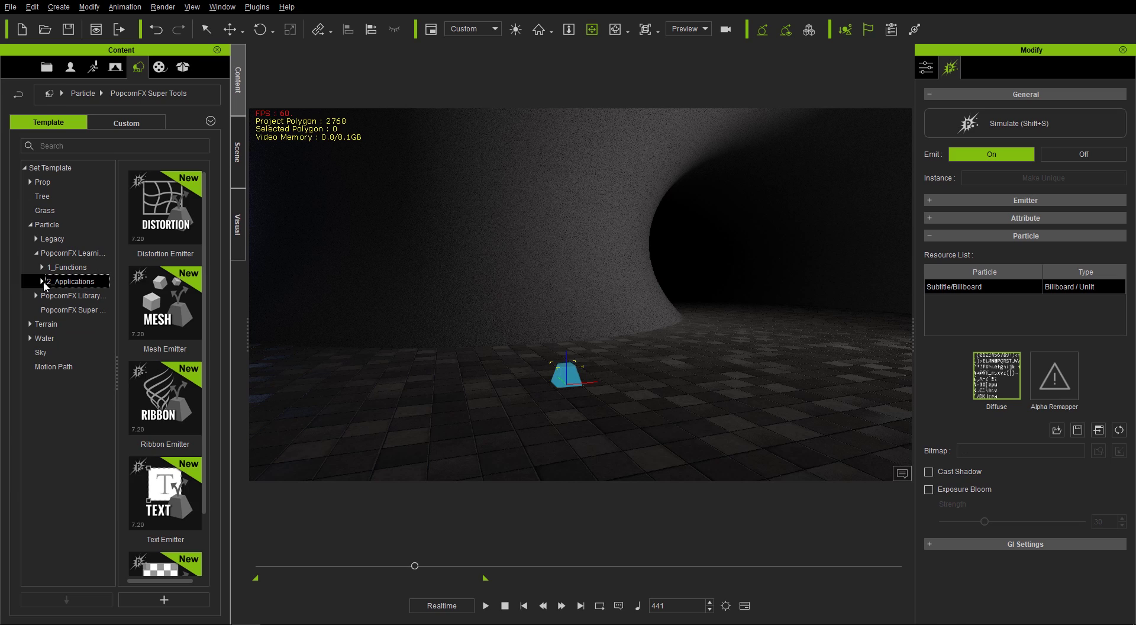
{"action": "left_click", "coordinate": [42, 268]}
{"action": "left_click", "coordinate": [65, 309]}
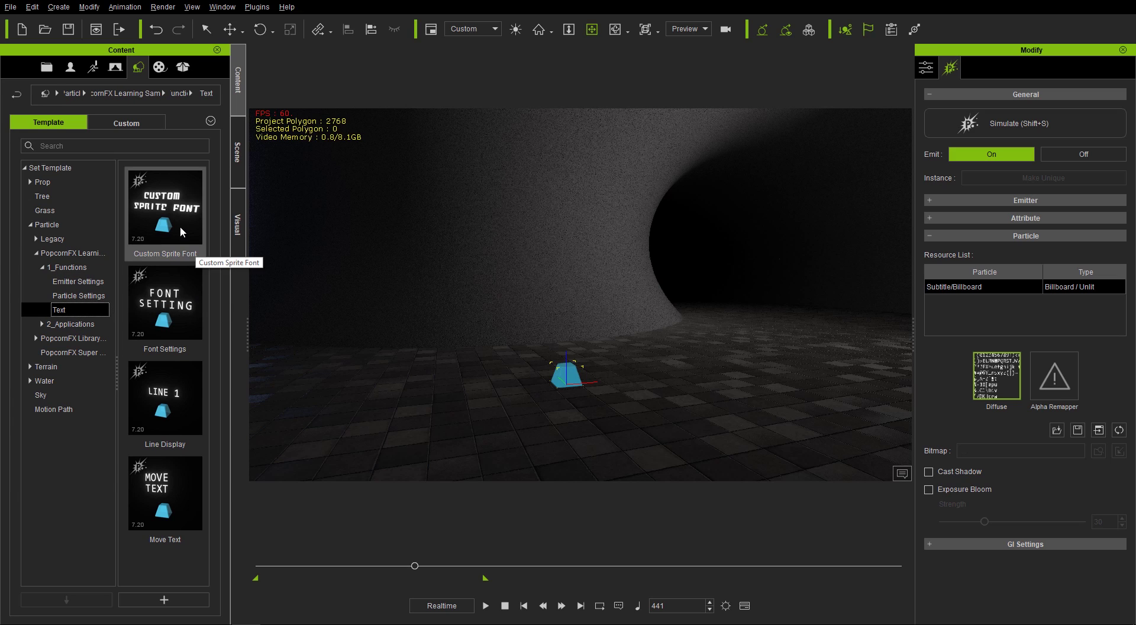
{"action": "left_click_drag", "start_coordinate": [168, 208], "coordinate": [495, 415]}
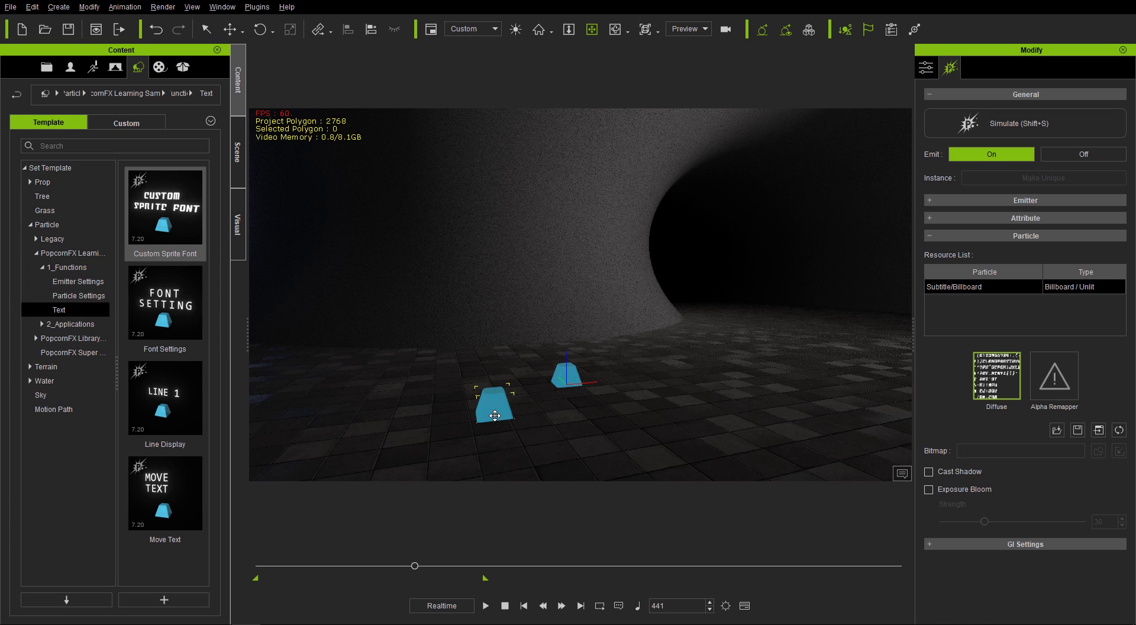
- Rewind the animation, open the Custom Sprite Font emitter's Diffuse texture in Photoshop to examine its character layout, and return to iClone
{"action": "left_click", "coordinate": [505, 605]}
{"action": "left_click", "coordinate": [487, 605]}
{"action": "left_click", "coordinate": [1099, 430]}
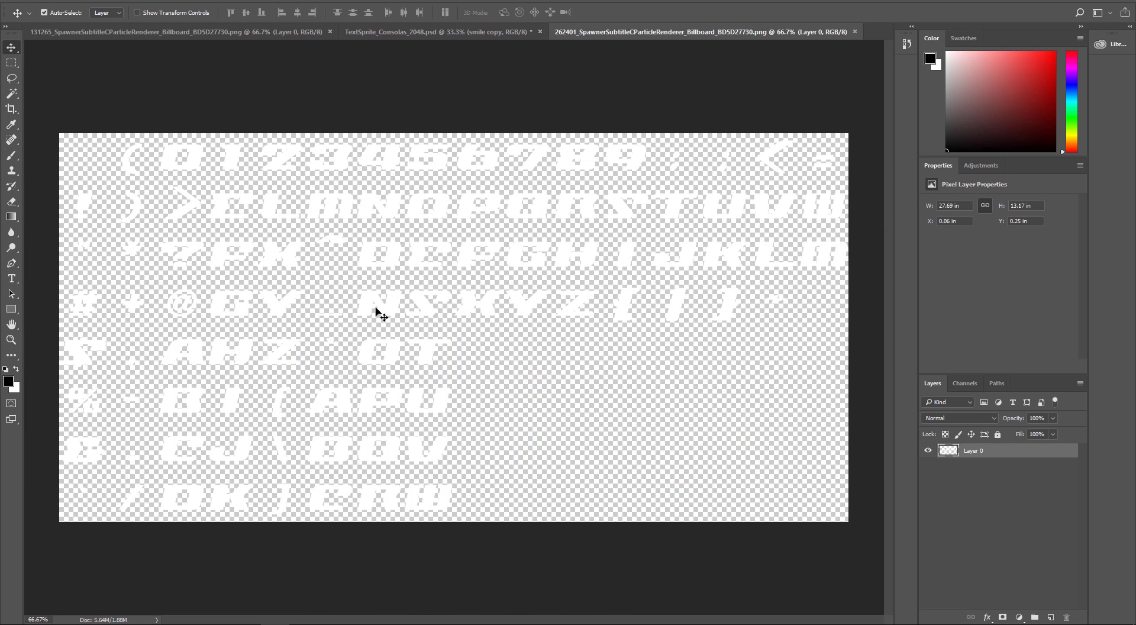
{"action": "left_click", "coordinate": [1059, 2]}
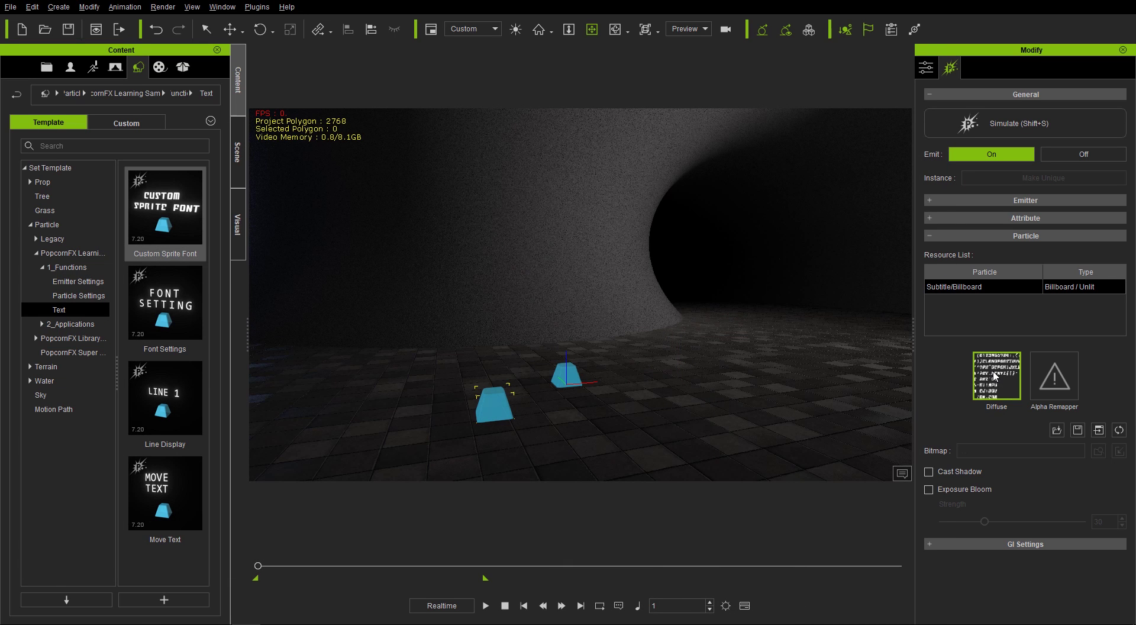
- Save the Custom Sprite Font emitter's Diffuse texture to the Desktop as a PNG named test3
{"action": "left_click", "coordinate": [1077, 430]}
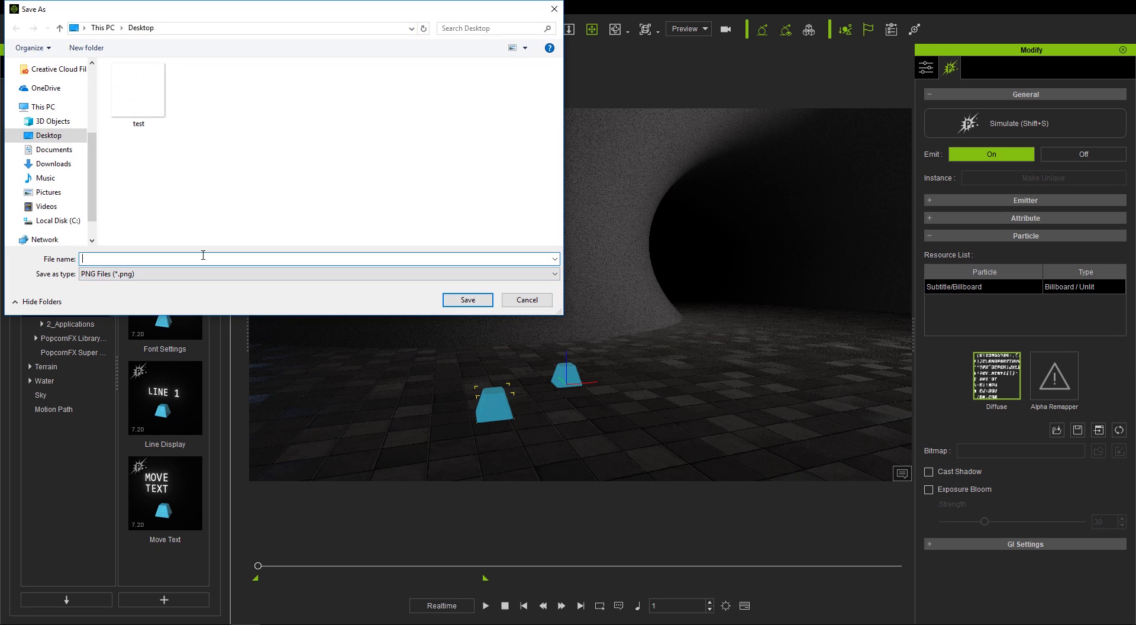
{"action": "type", "text": "test"}
{"action": "left_click", "coordinate": [468, 299]}
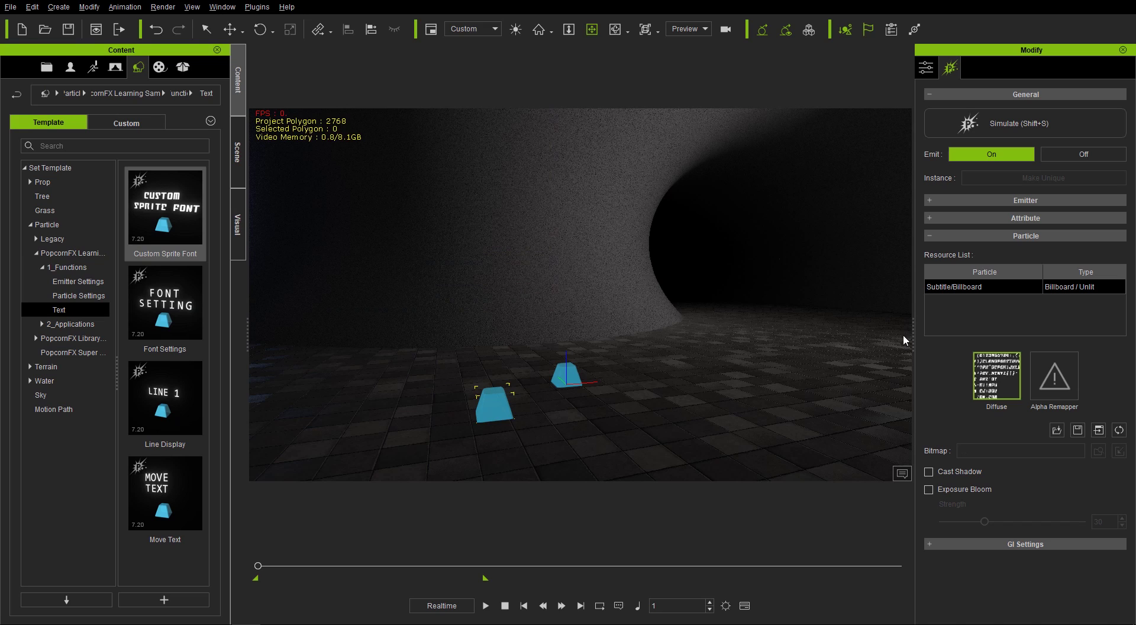
- Select the original text emitter at the back and load the Desktop test3 image as its Diffuse texture
{"action": "left_click", "coordinate": [563, 377]}
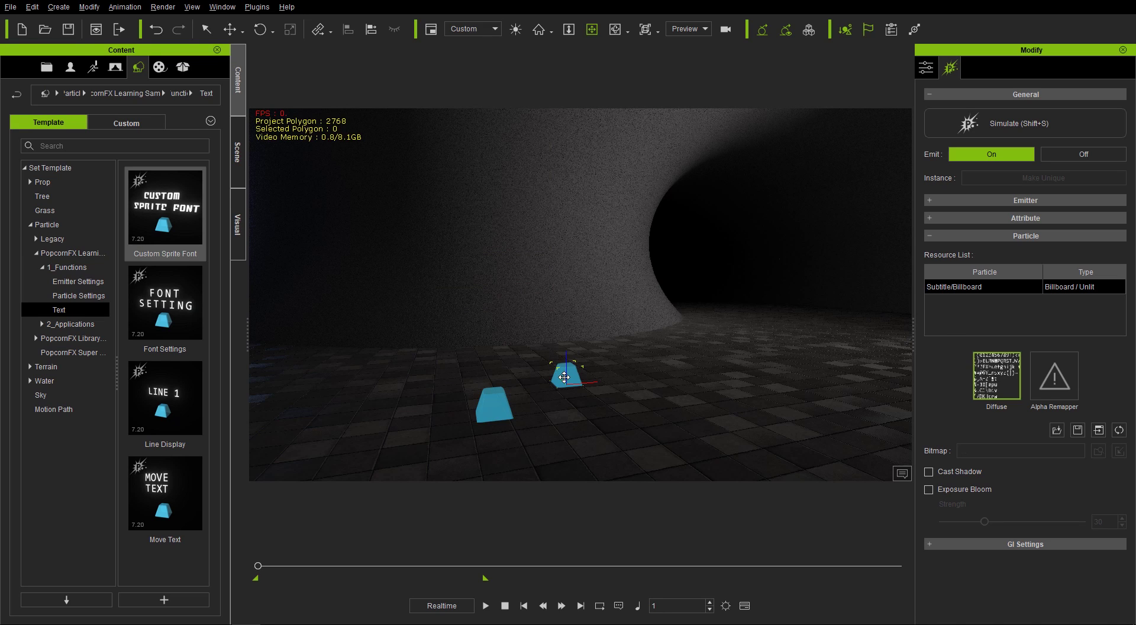
{"action": "double_click", "coordinate": [1007, 379]}
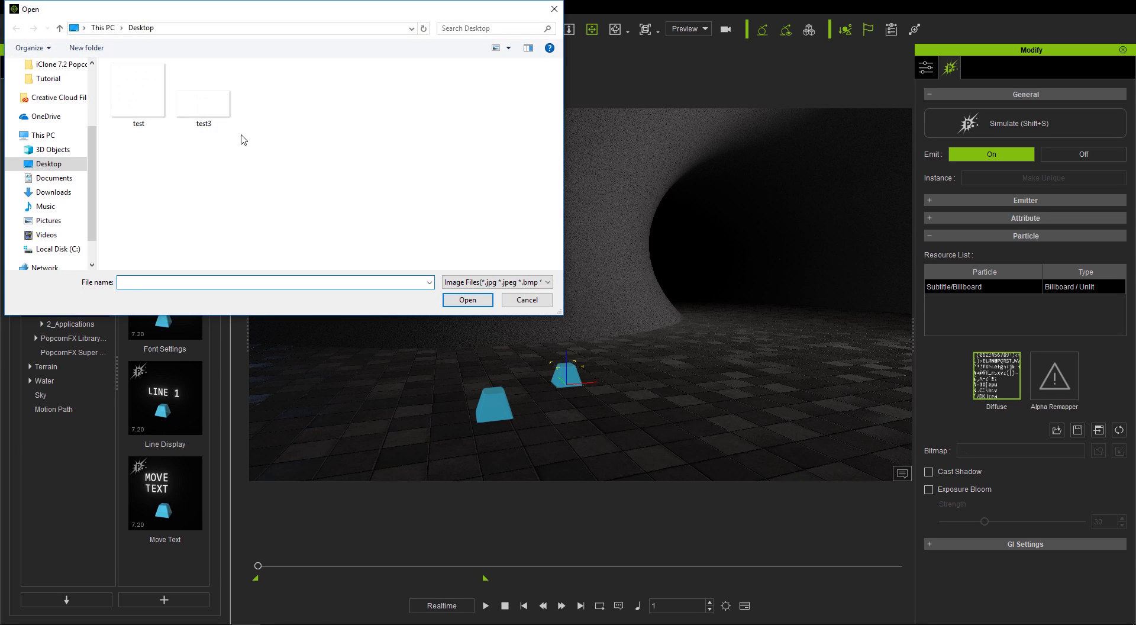
{"action": "double_click", "coordinate": [219, 112]}
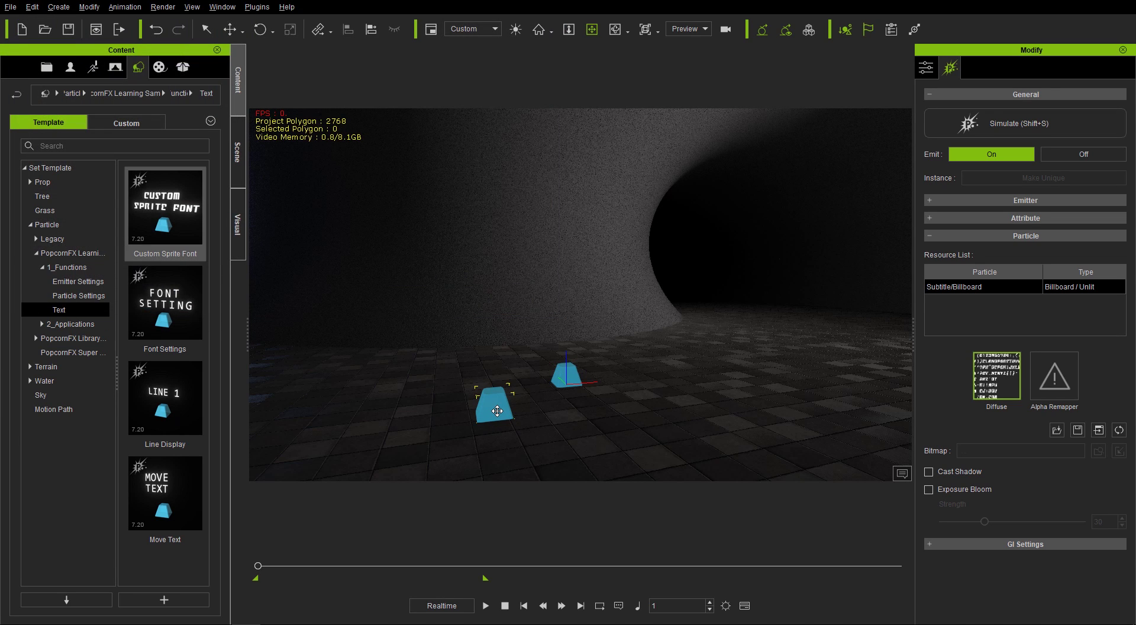
- Delete the Custom Sprite Font emitter at the front and play the animation to preview the remaining emitter's text
{"action": "key", "text": "Delete"}
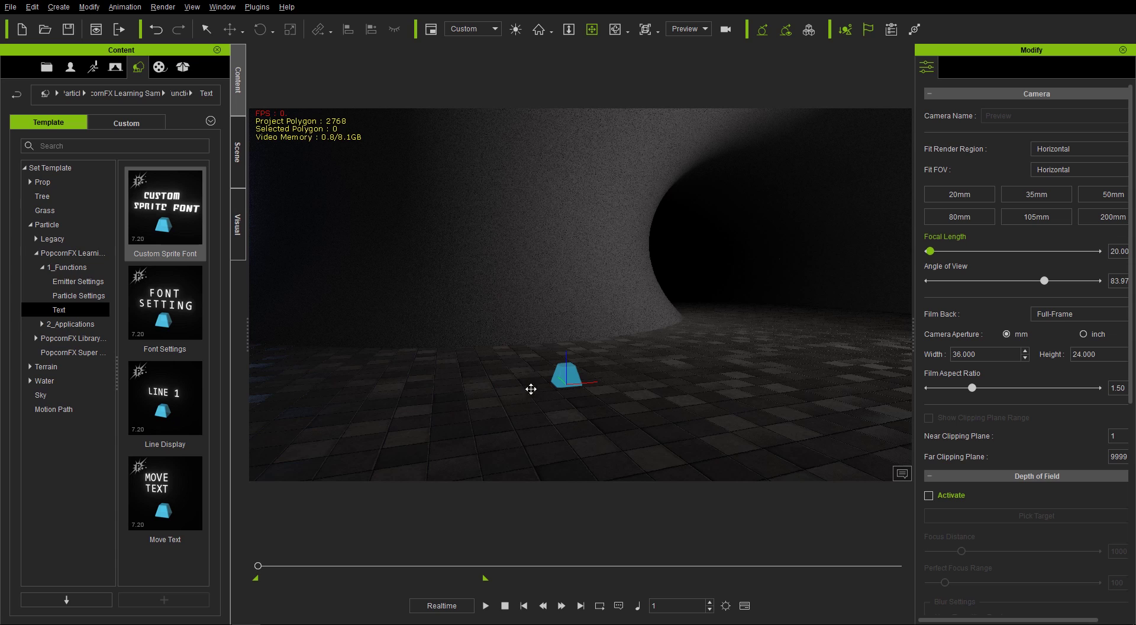
{"action": "left_click", "coordinate": [487, 605]}
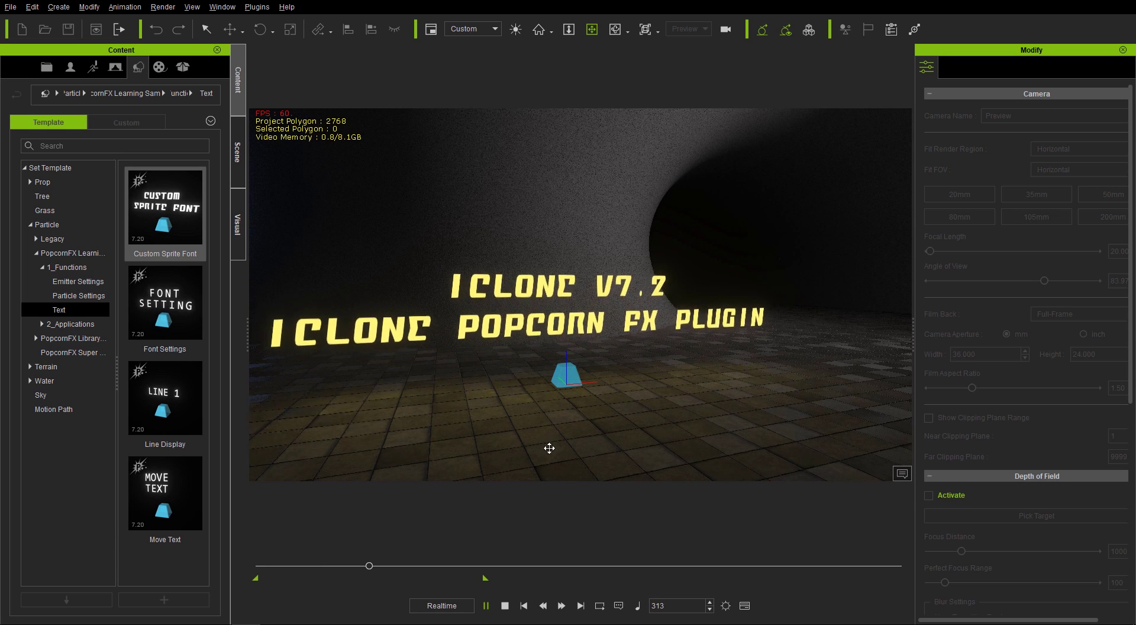
{"action": "left_click", "coordinate": [487, 605]}
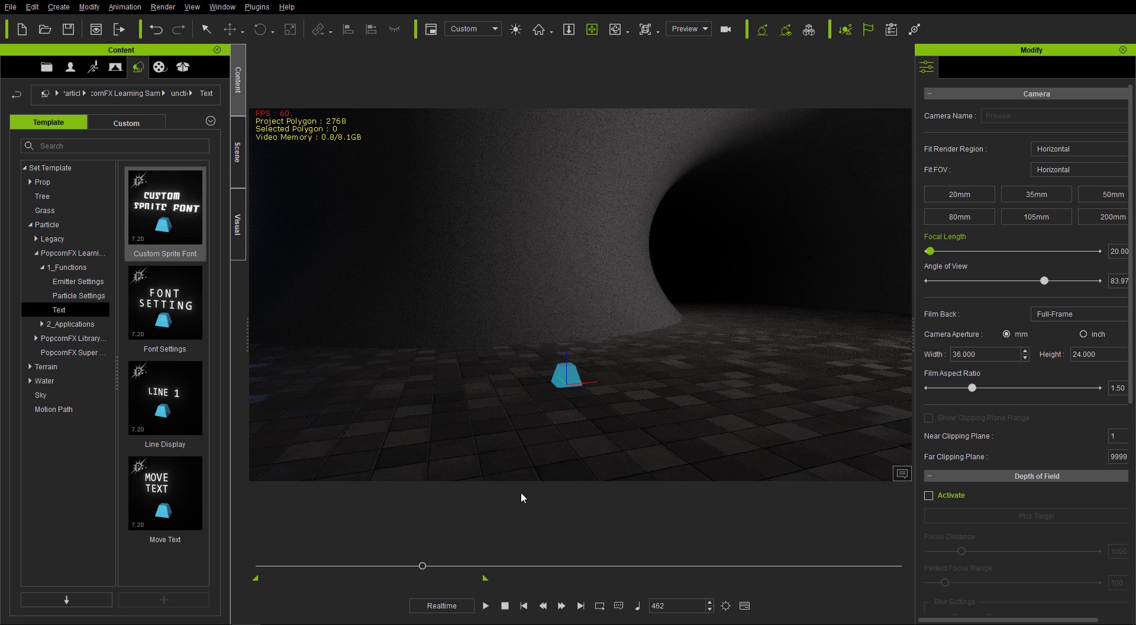